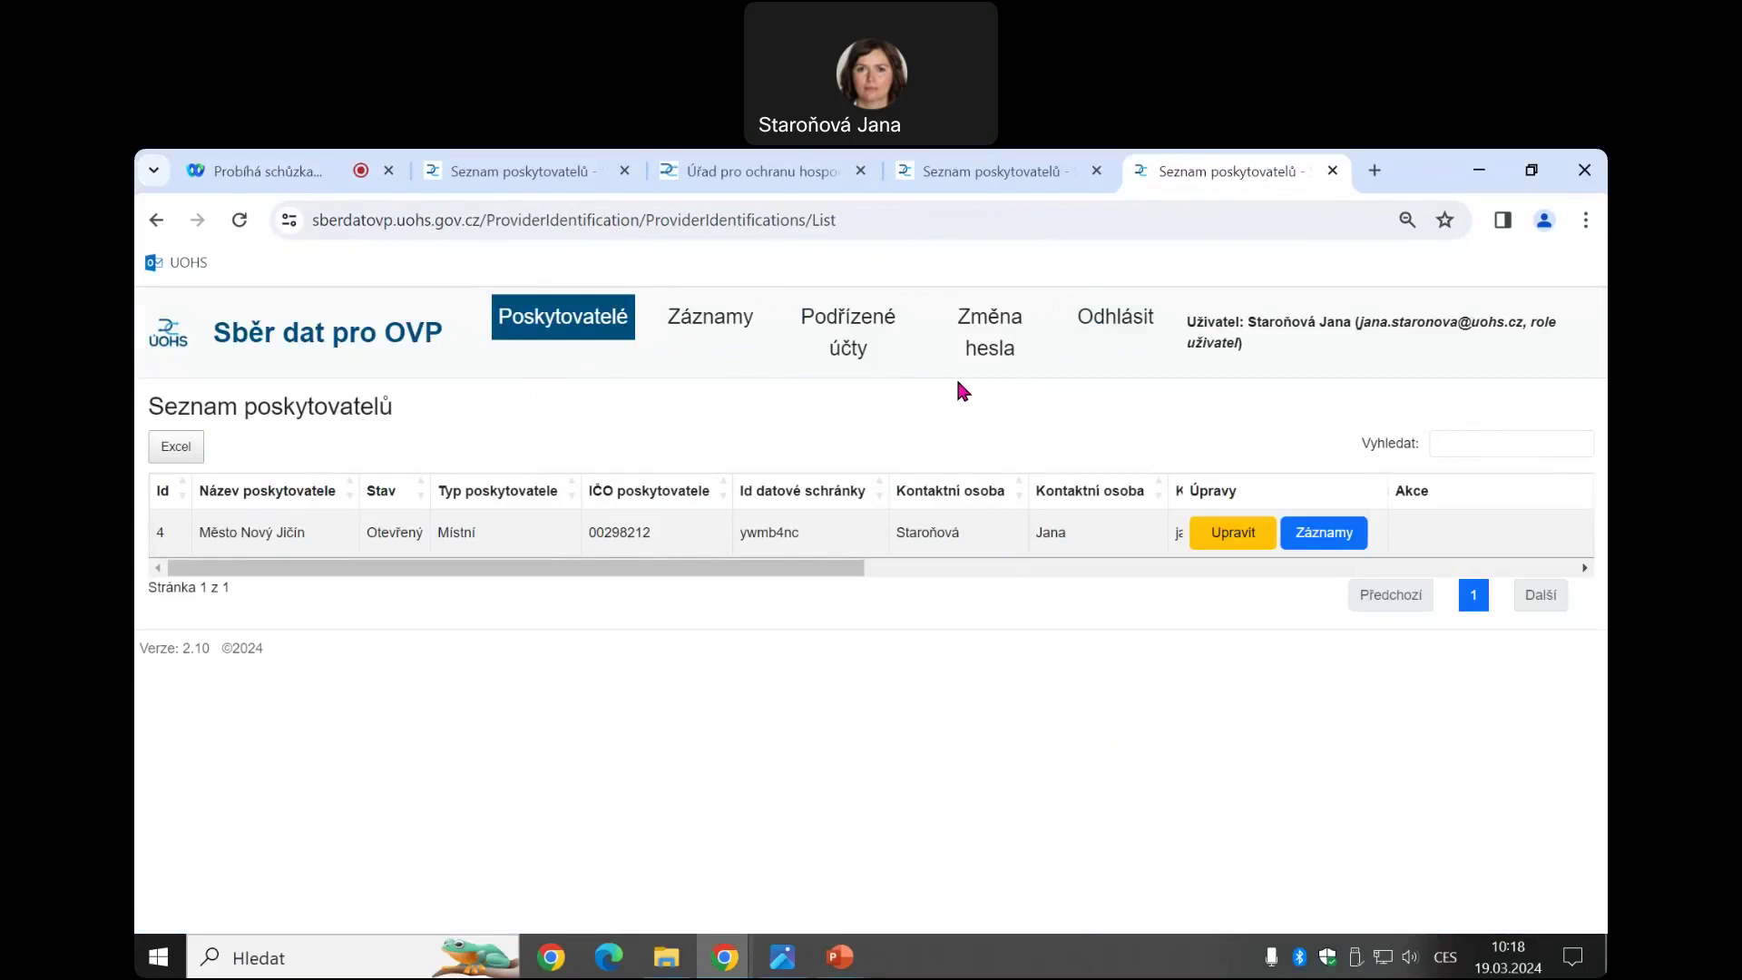
View the Podřízené účty list and the blank form for a new subordinate account, and return to the list
click(889, 332)
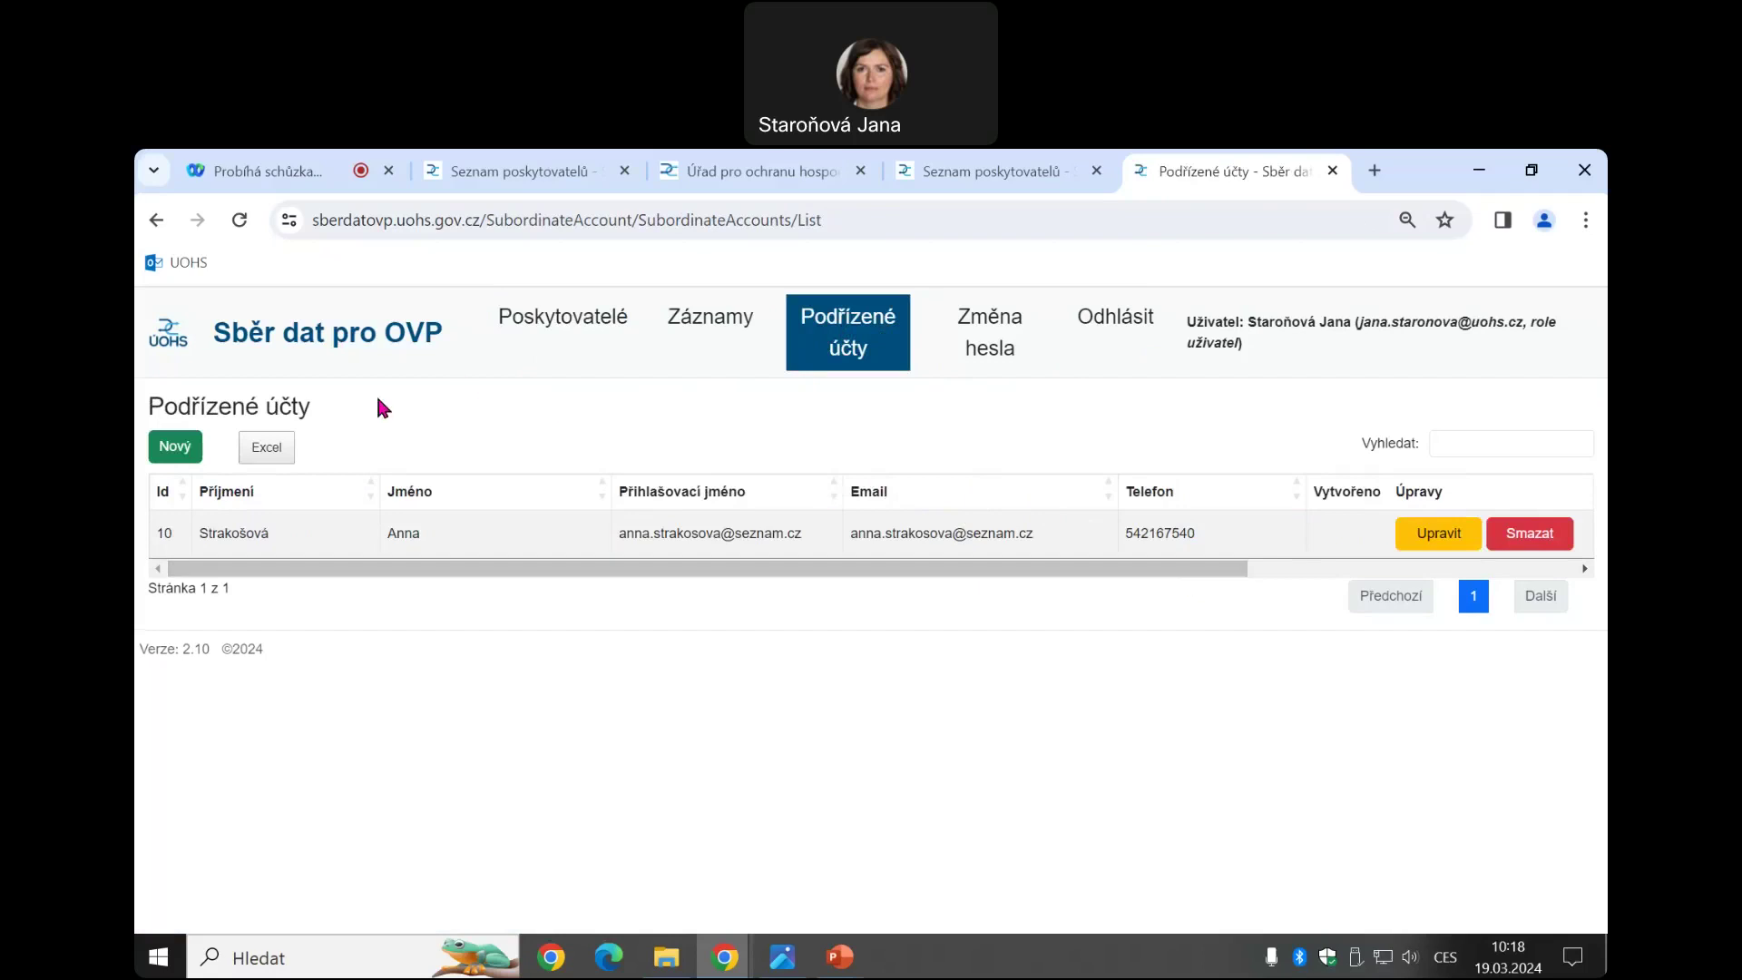
click(177, 445)
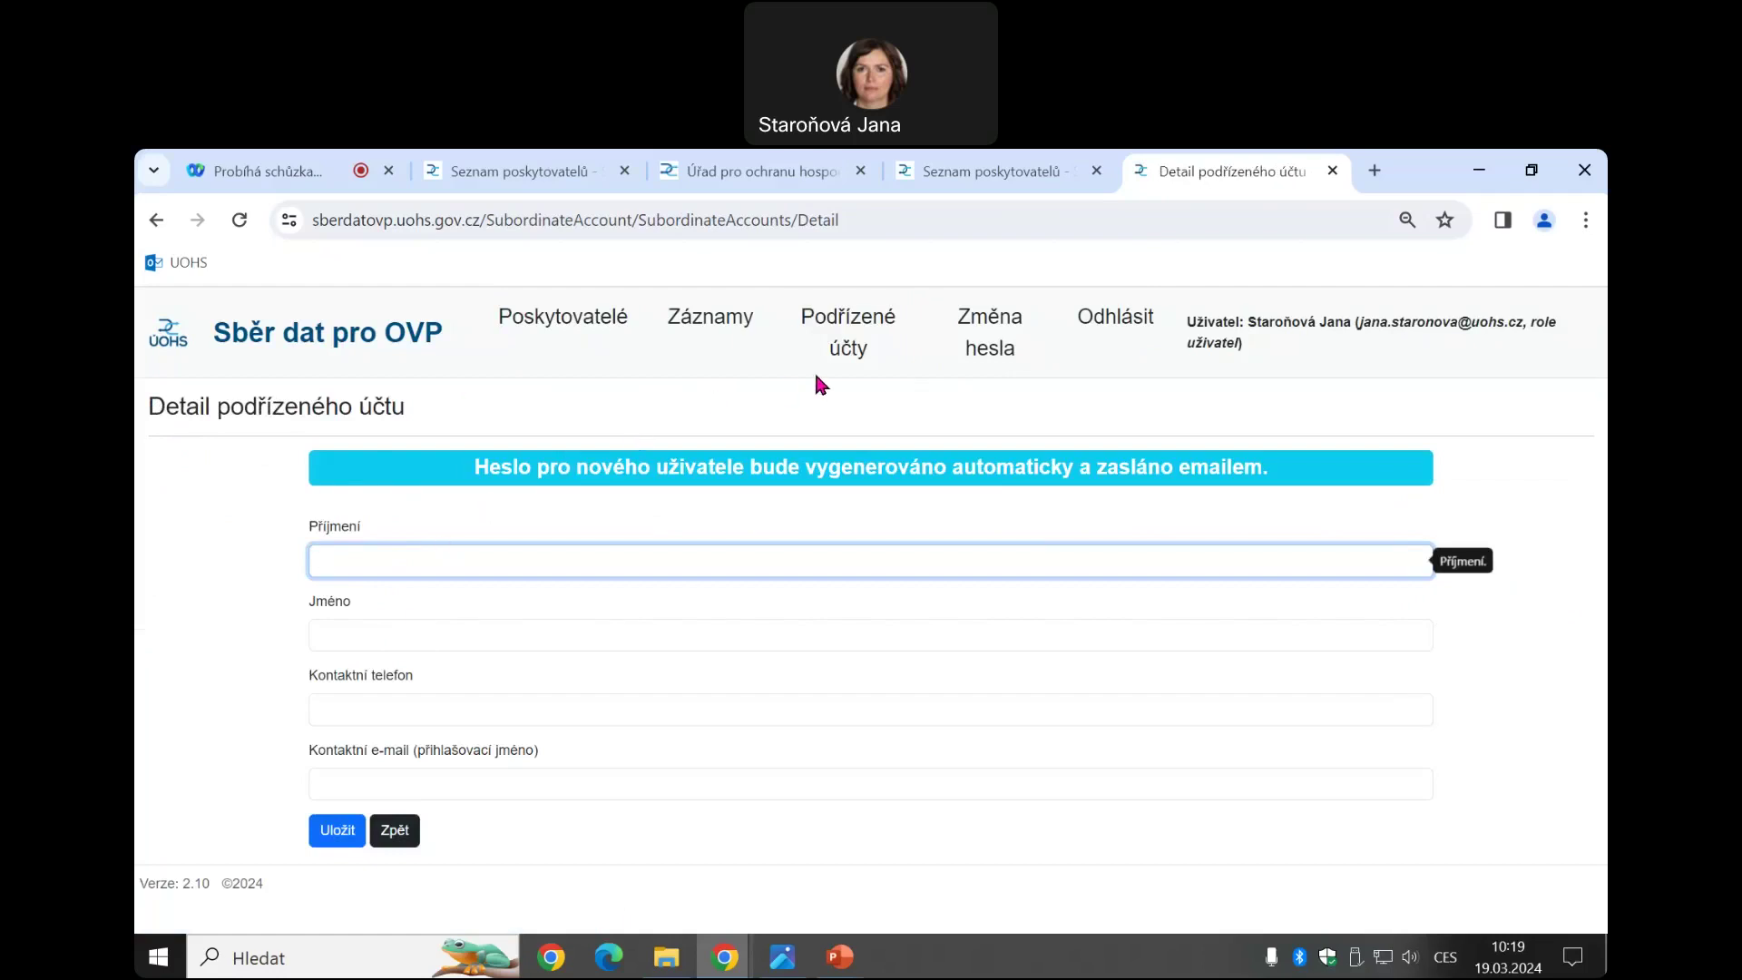
click(848, 345)
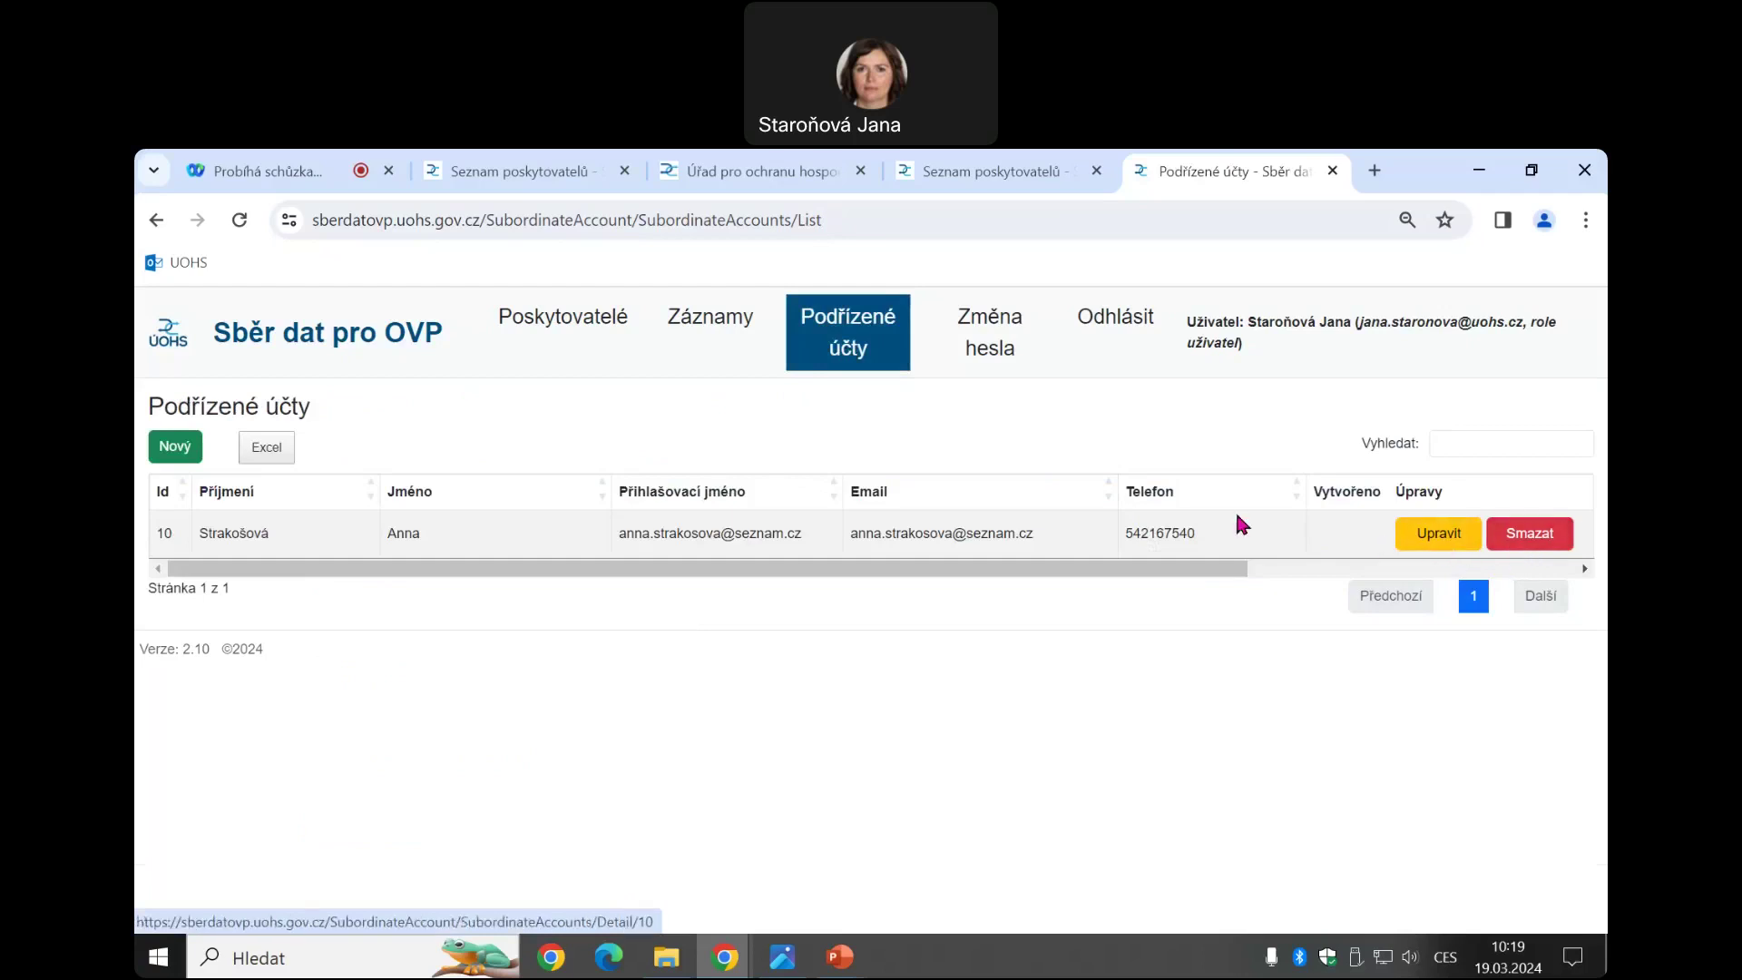
Open the Záznamy list and sort the records by Stav in descending order
click(713, 322)
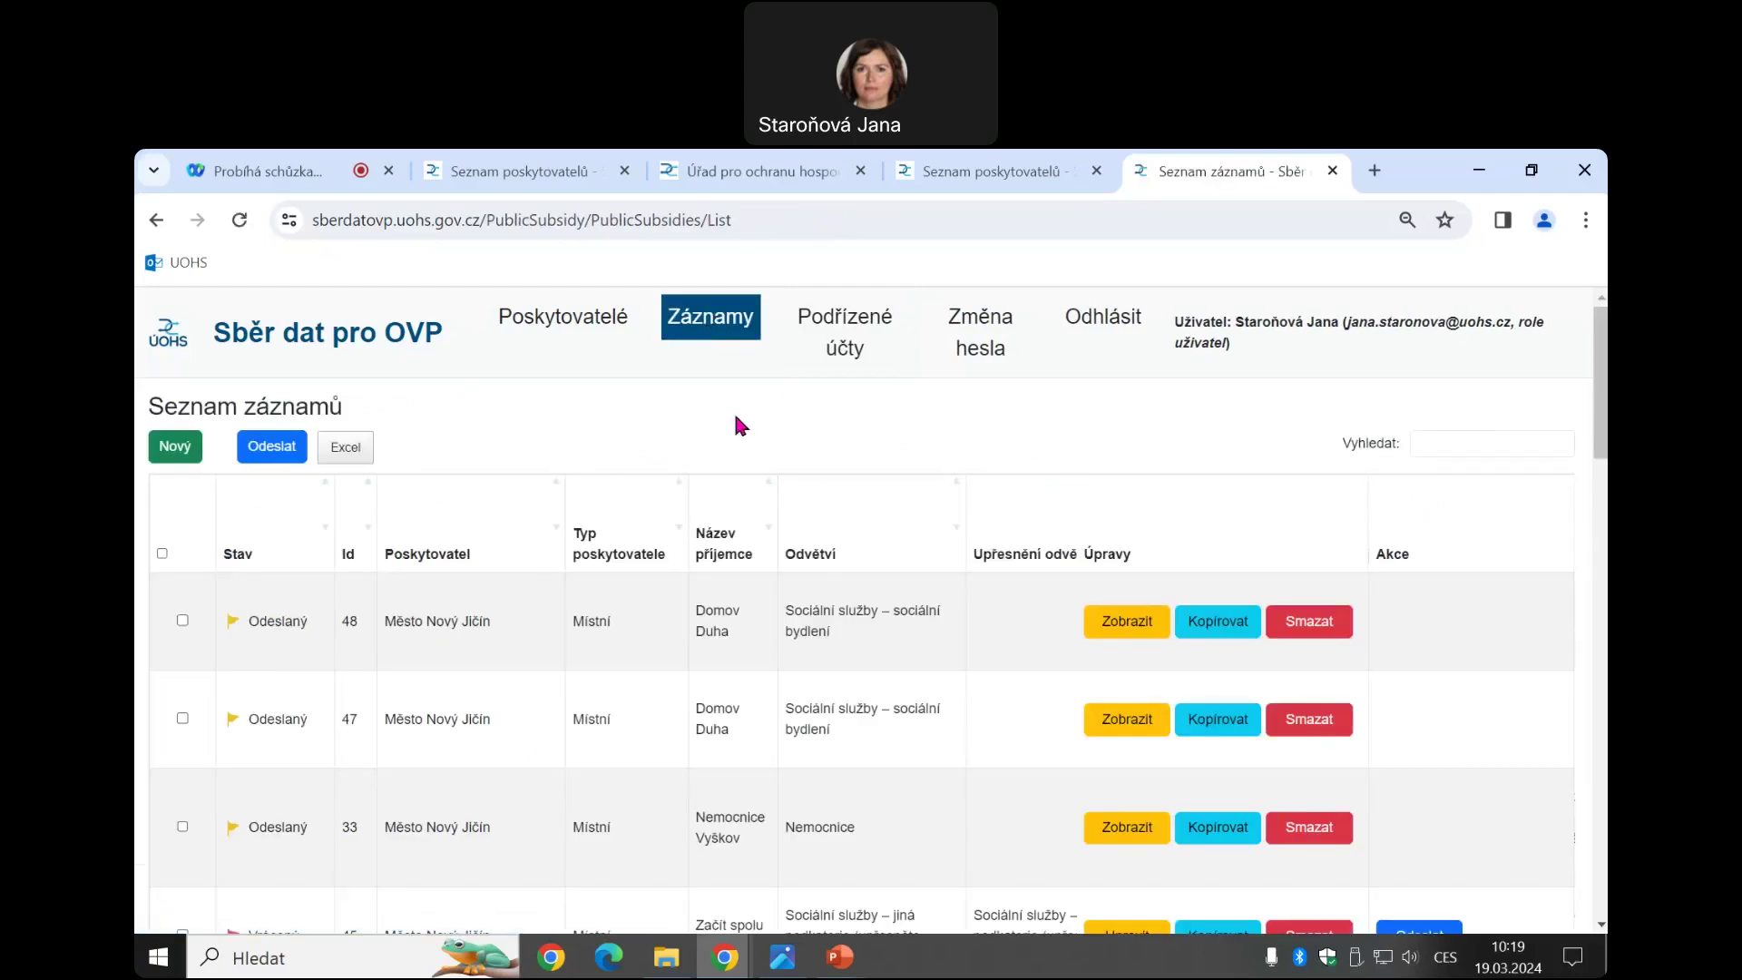
click(257, 539)
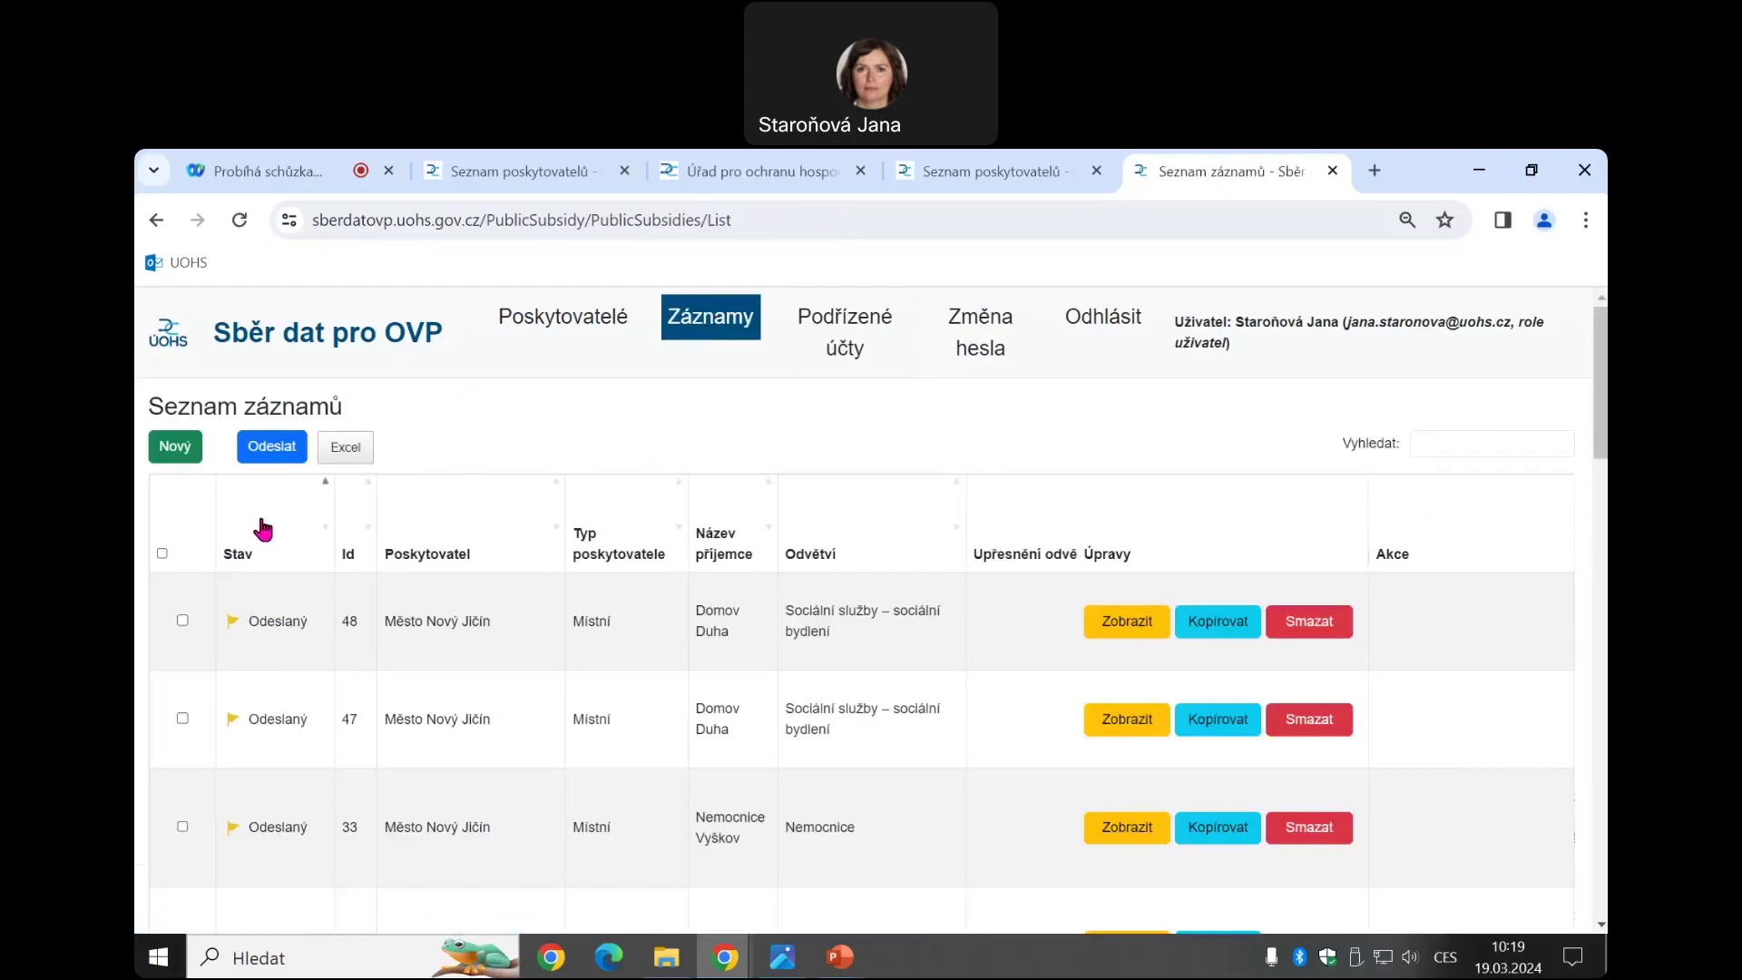
click(241, 545)
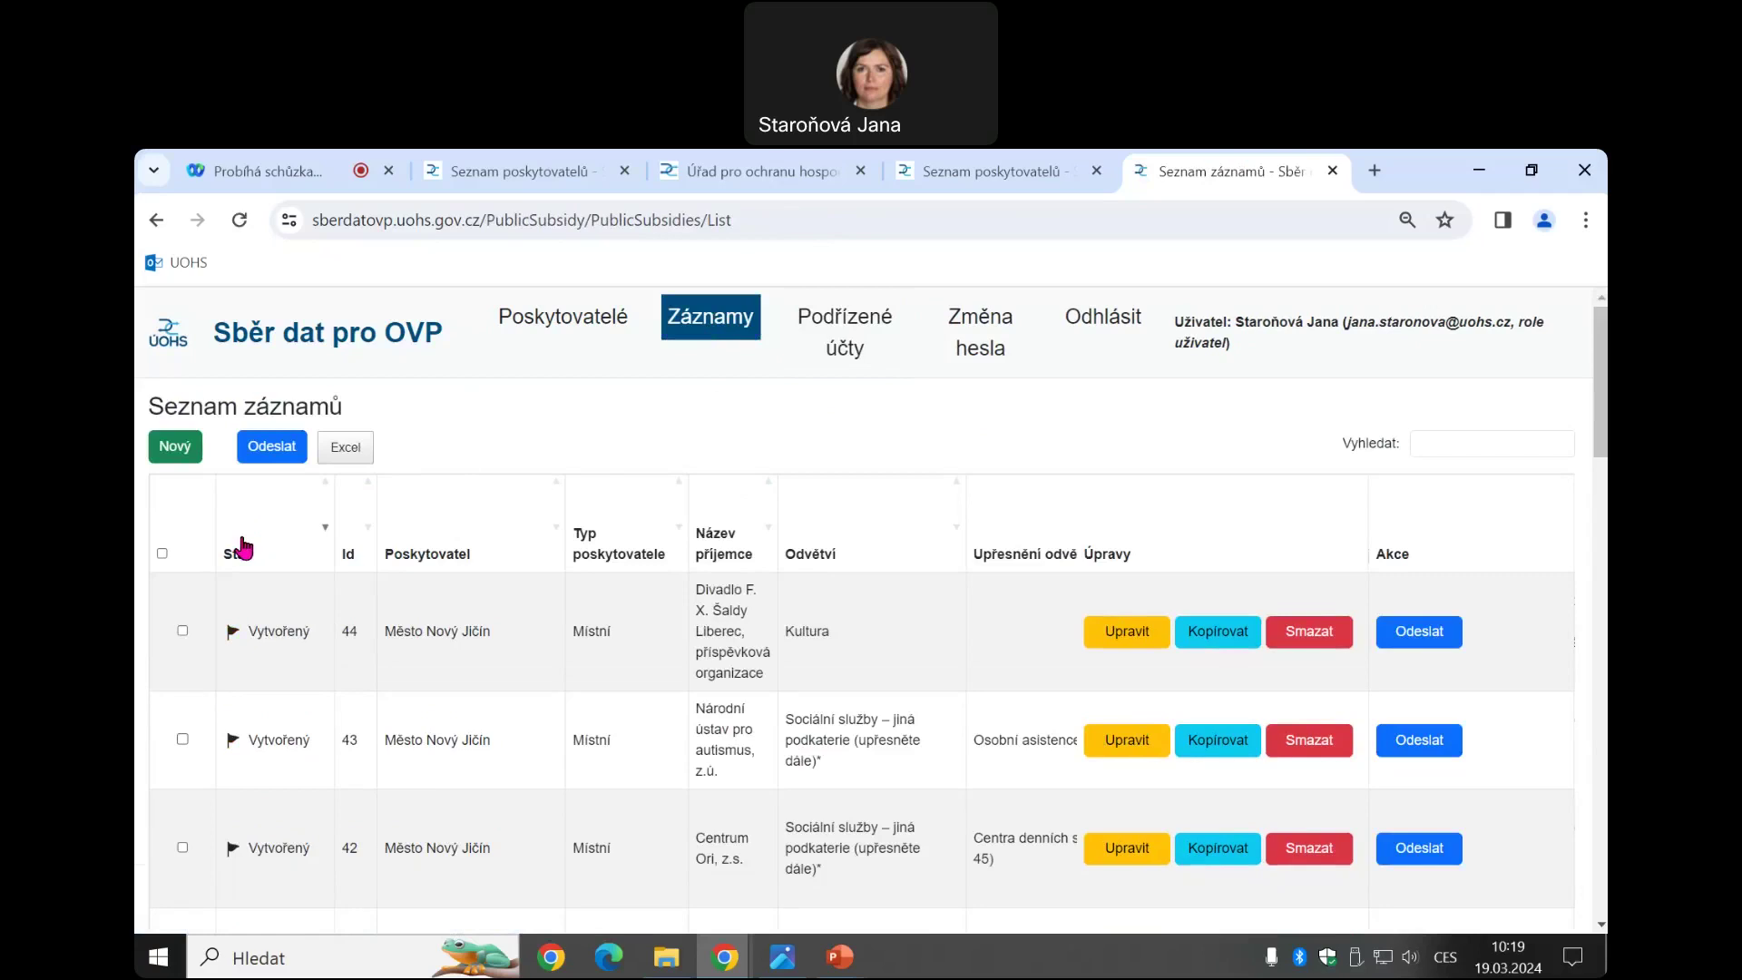
Look through the sorted records and examine their states and the actions offered for each state
scroll(506, 574, down, 1)
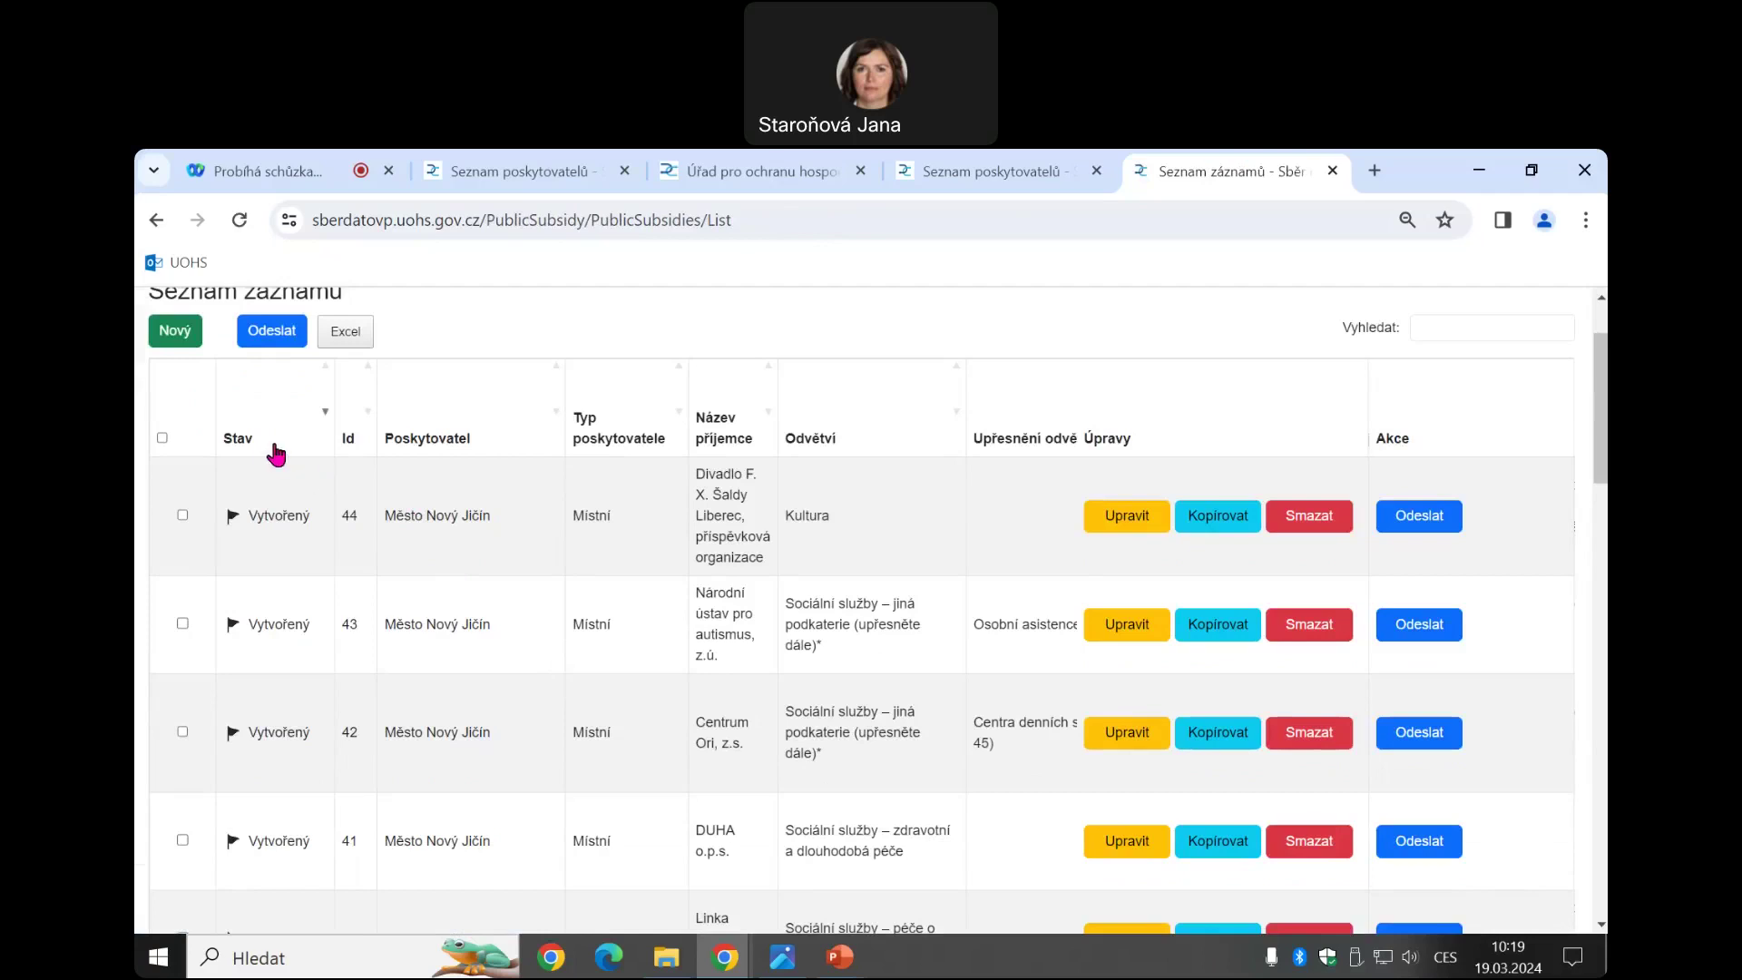
scroll(277, 635, down, 1)
scroll(277, 653, down, 4)
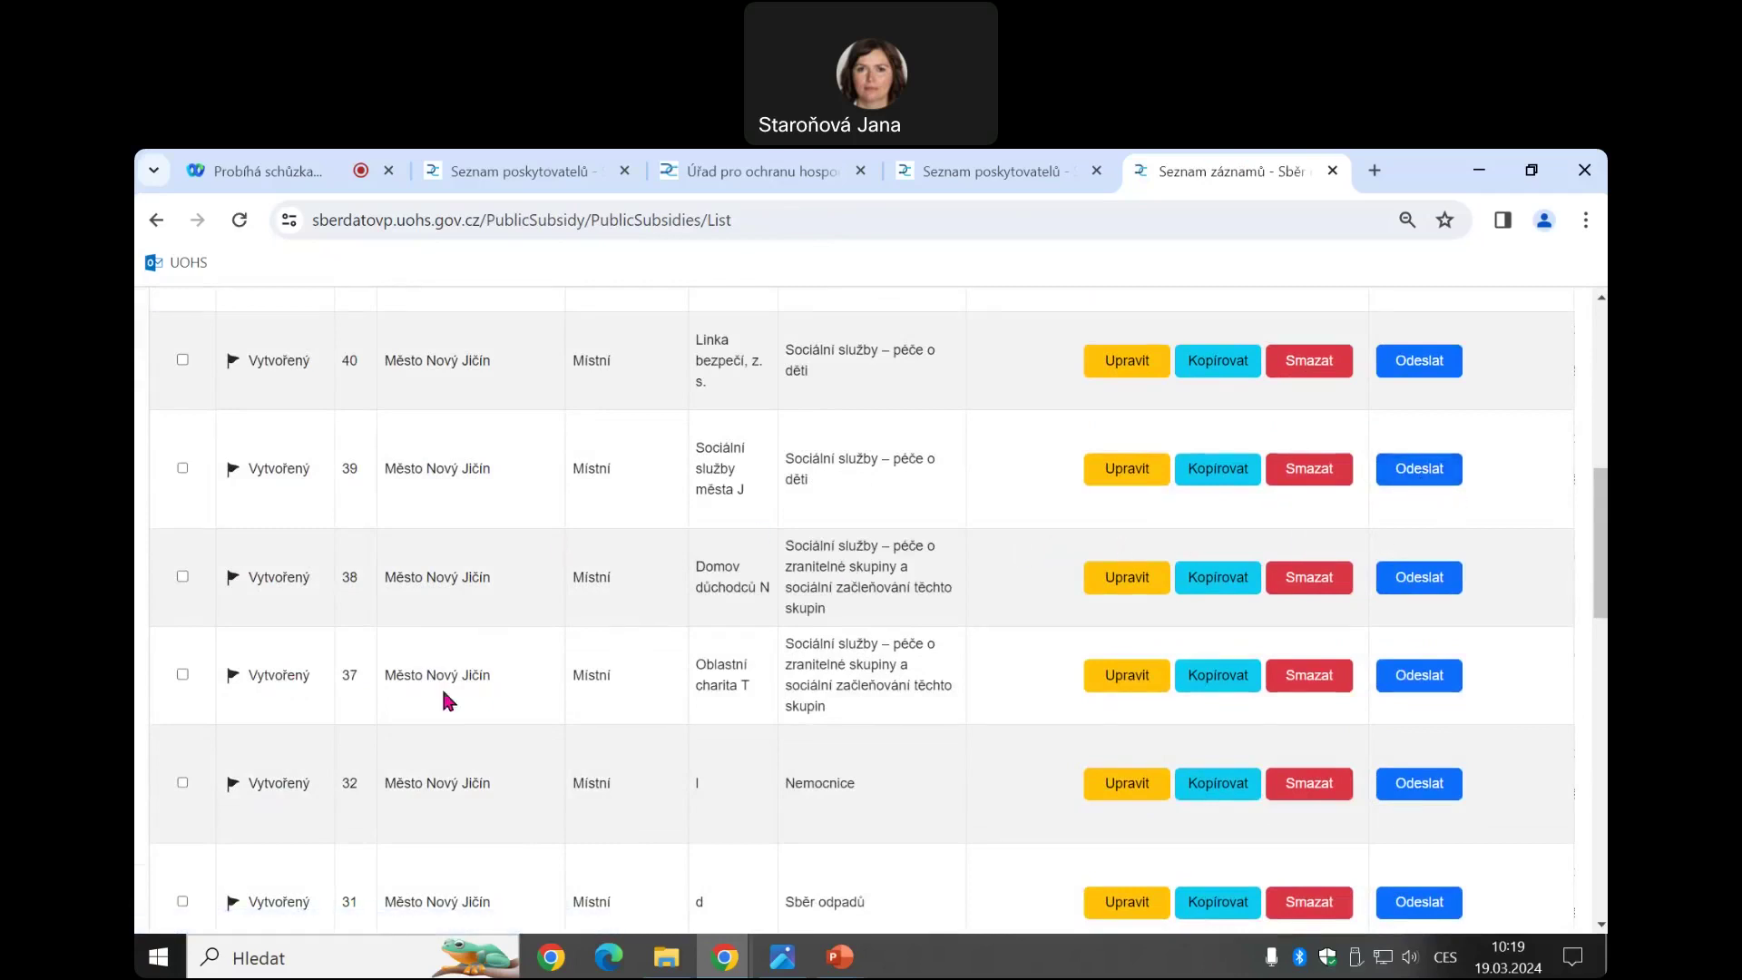
scroll(351, 742, down, 6)
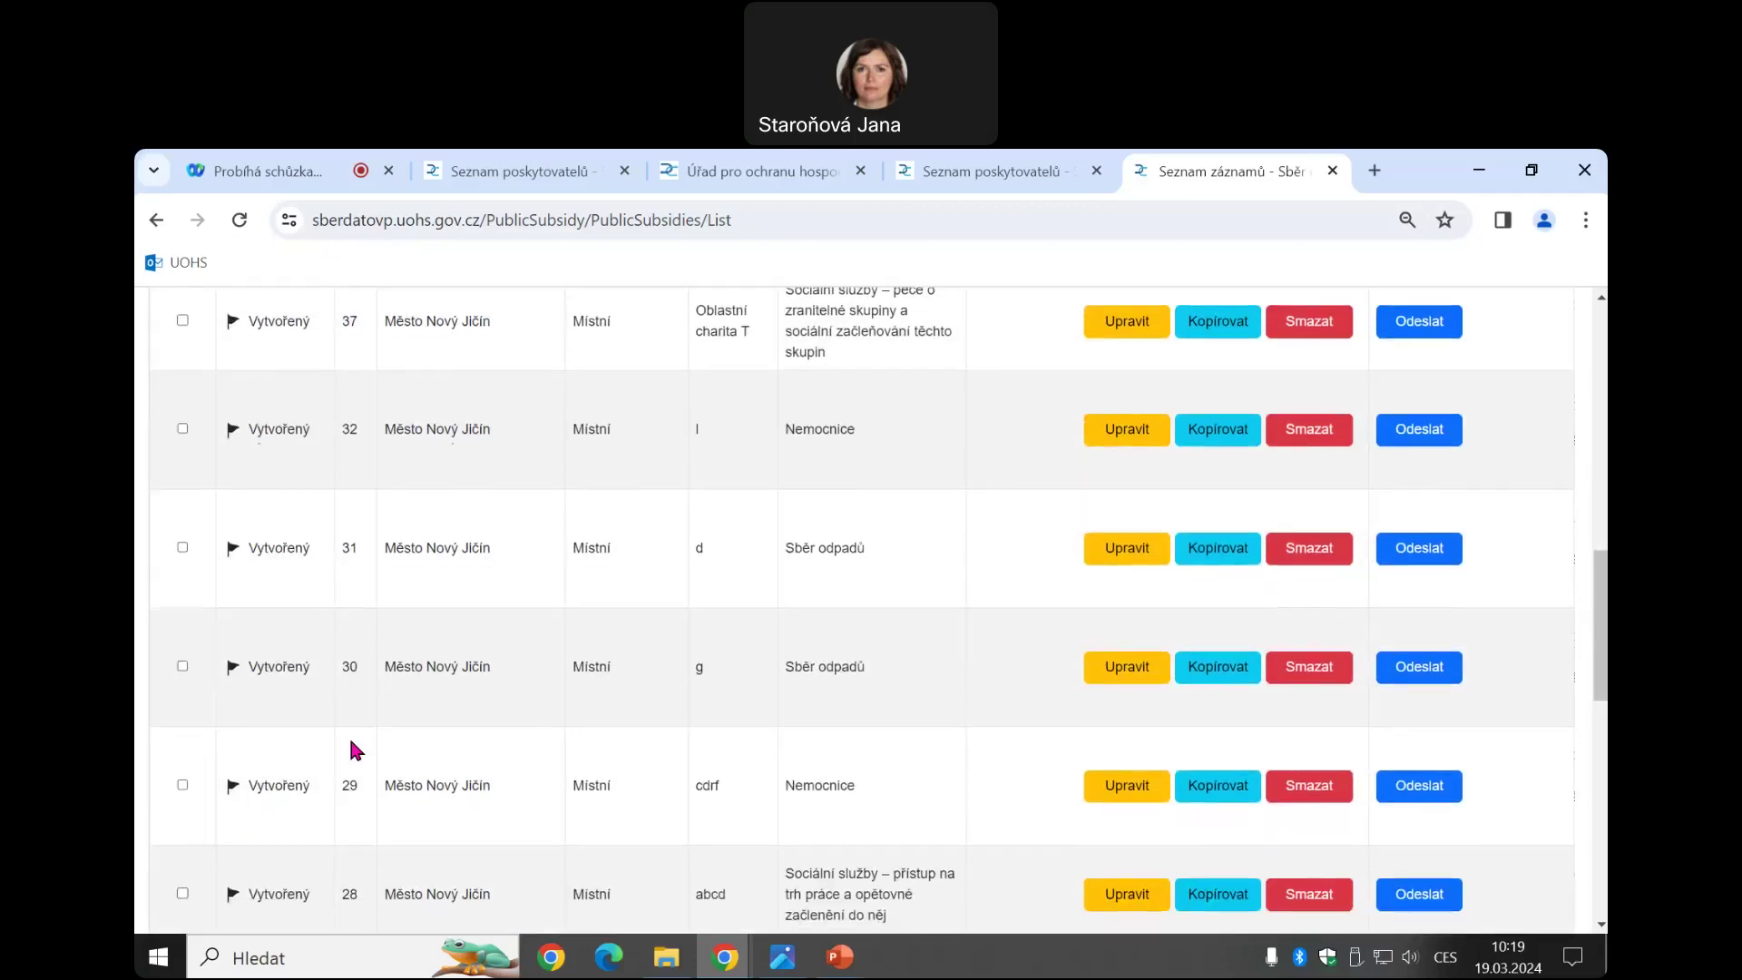
scroll(354, 750, down, 2)
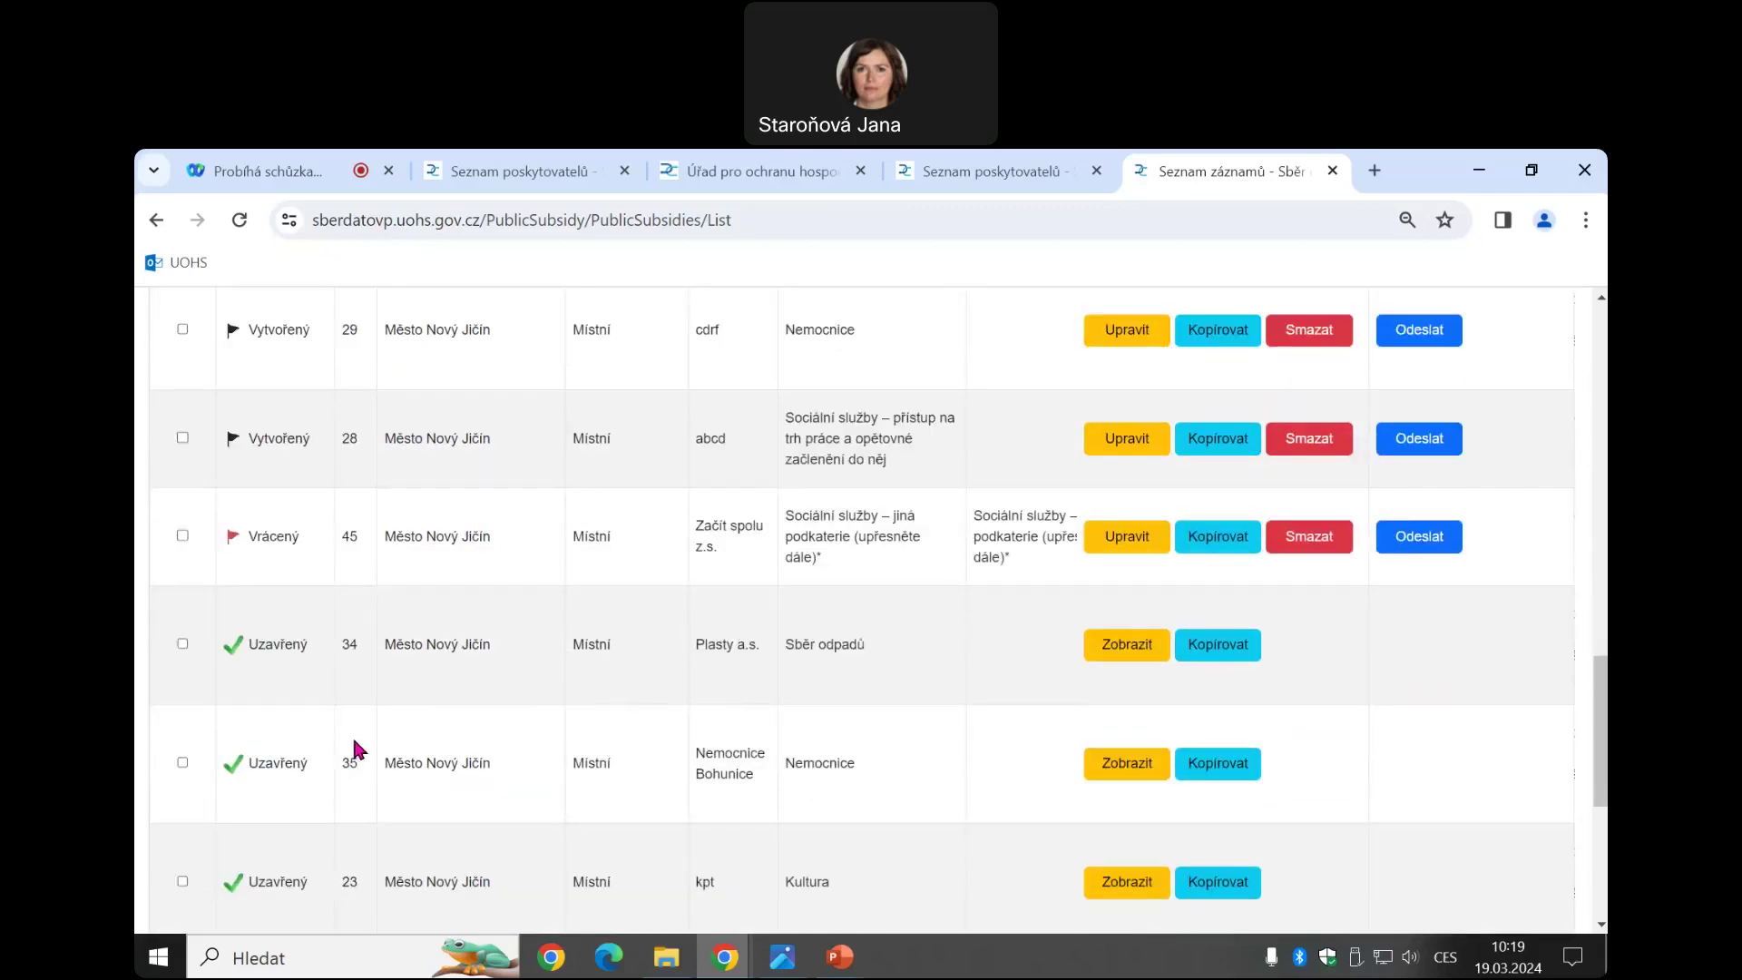
scroll(354, 749, down, 1)
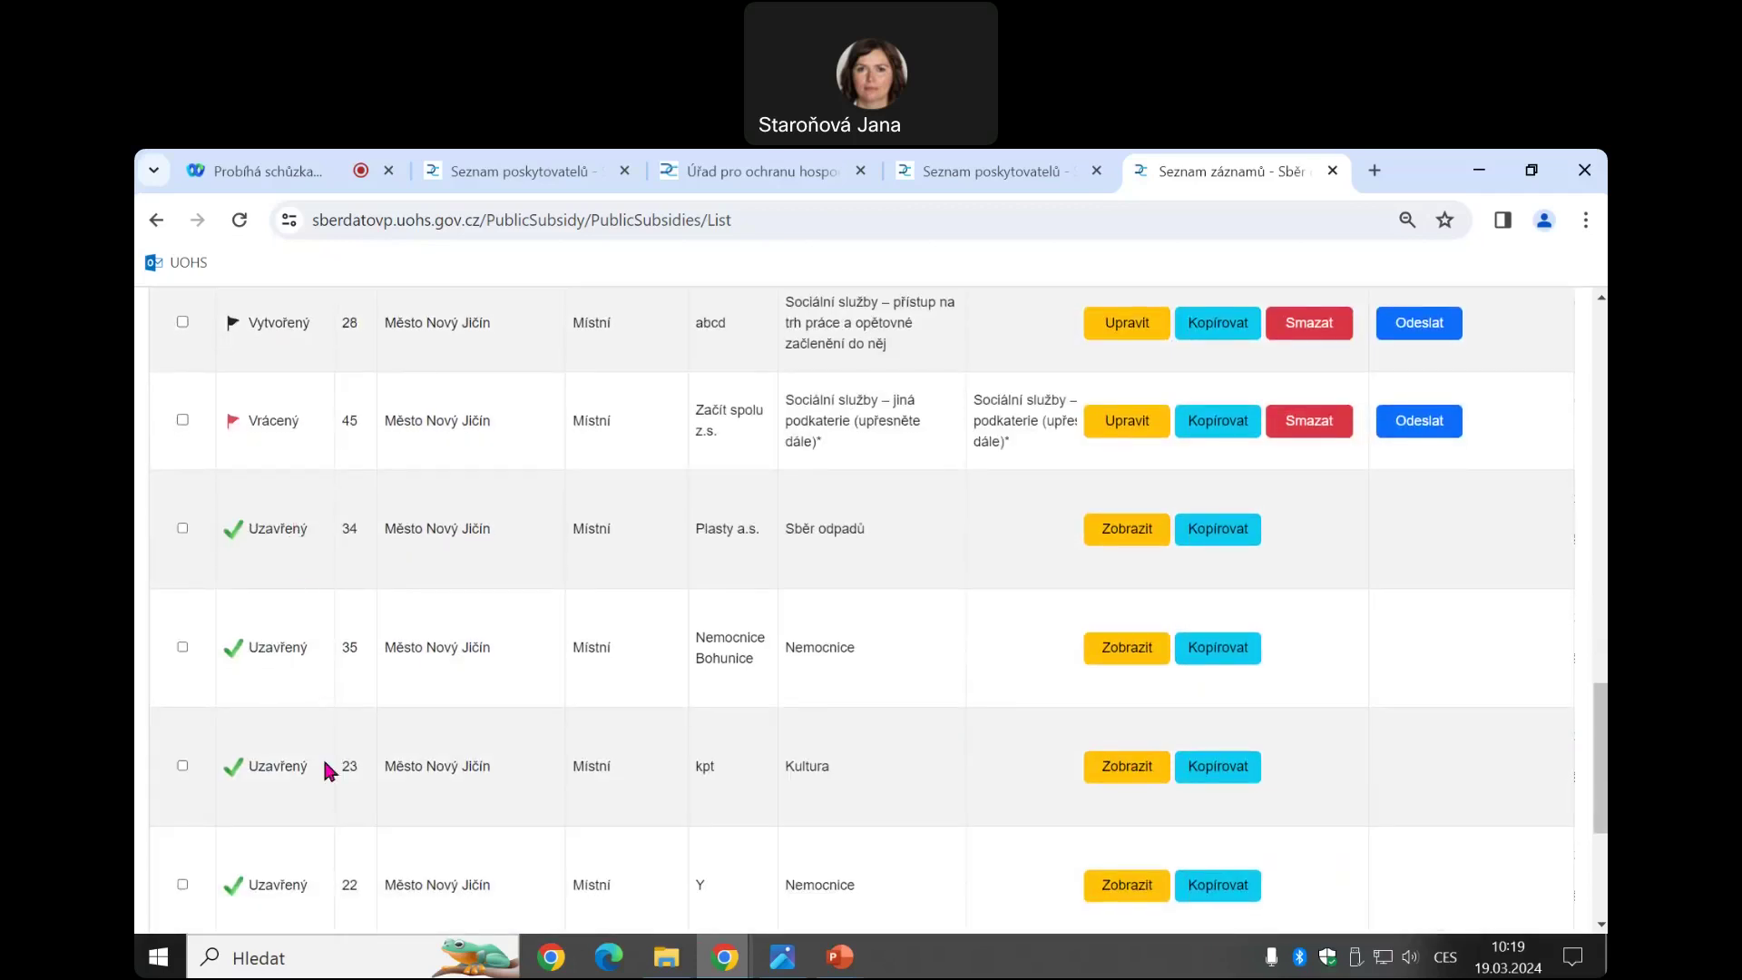
scroll(329, 771, down, 3)
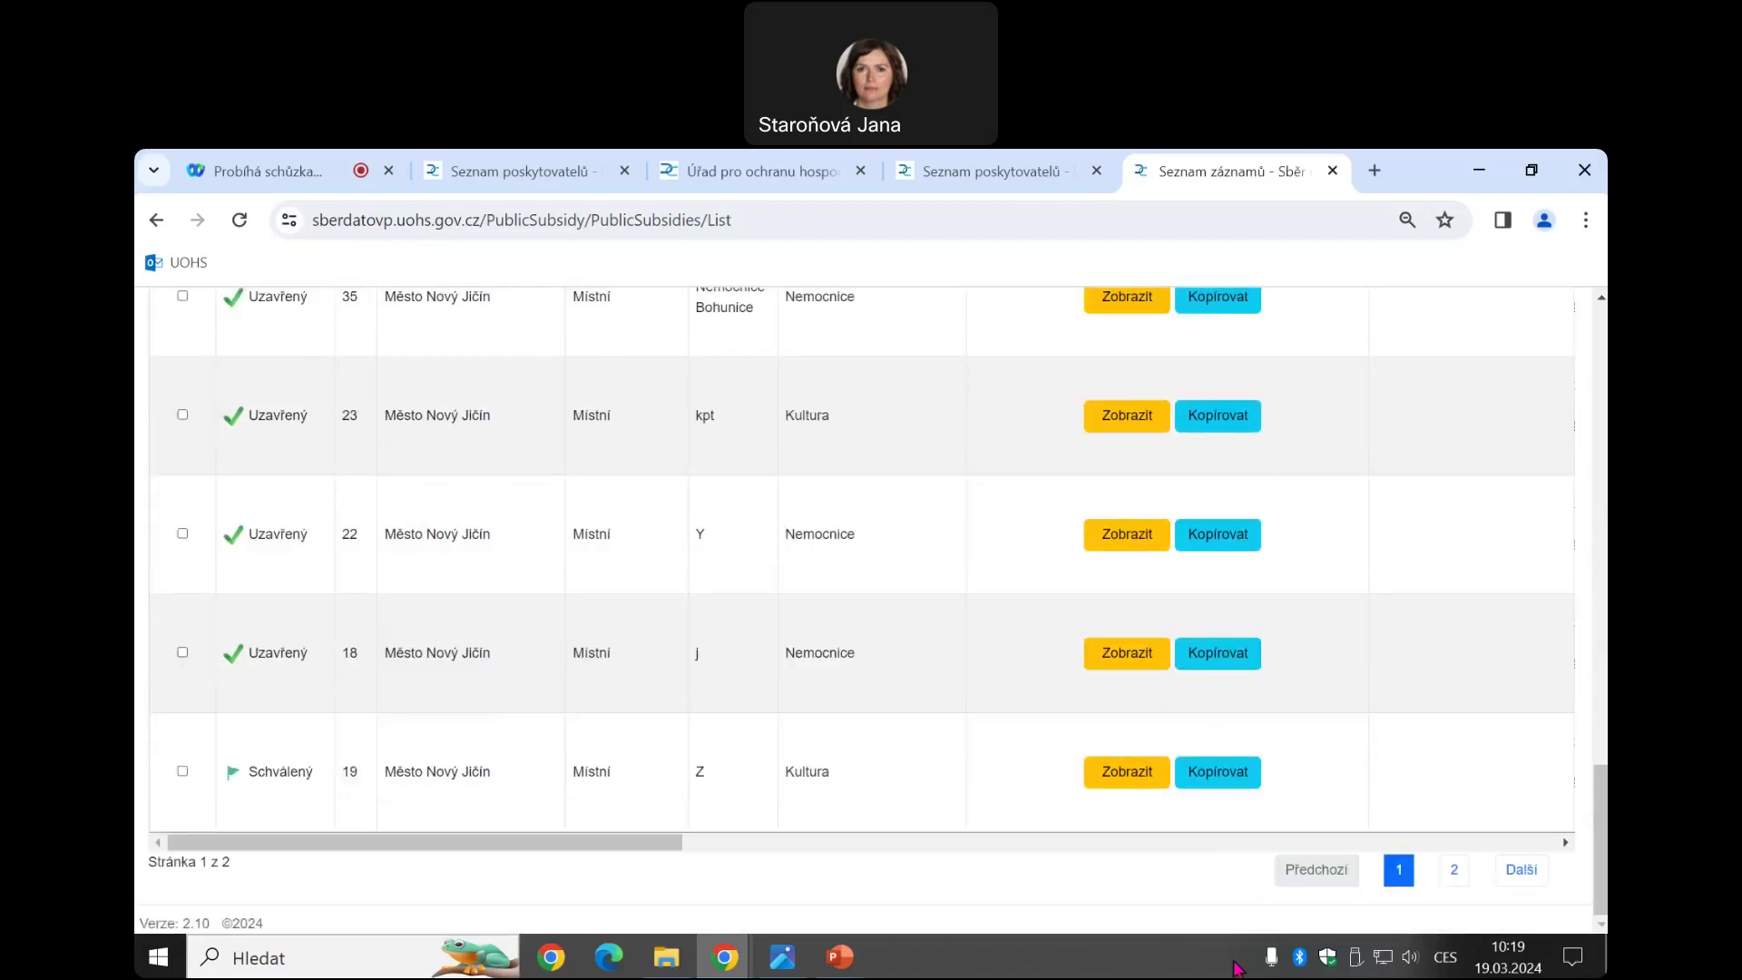
scroll(257, 739, up, 1)
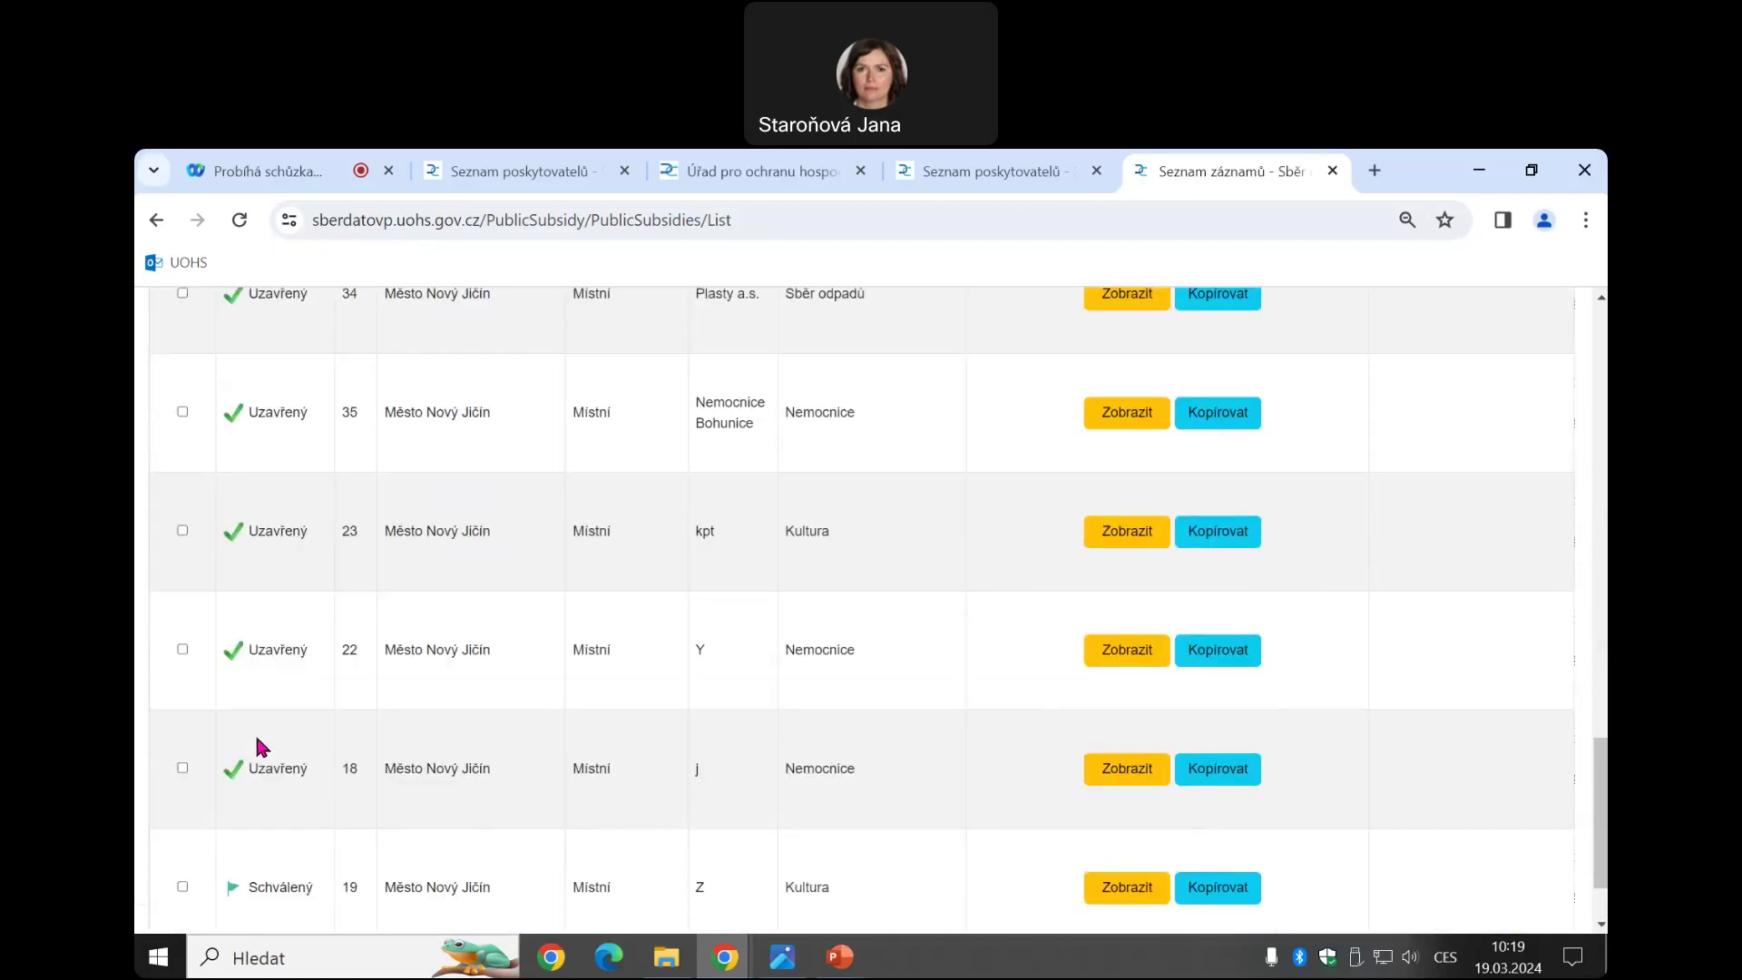
scroll(265, 731, up, 2)
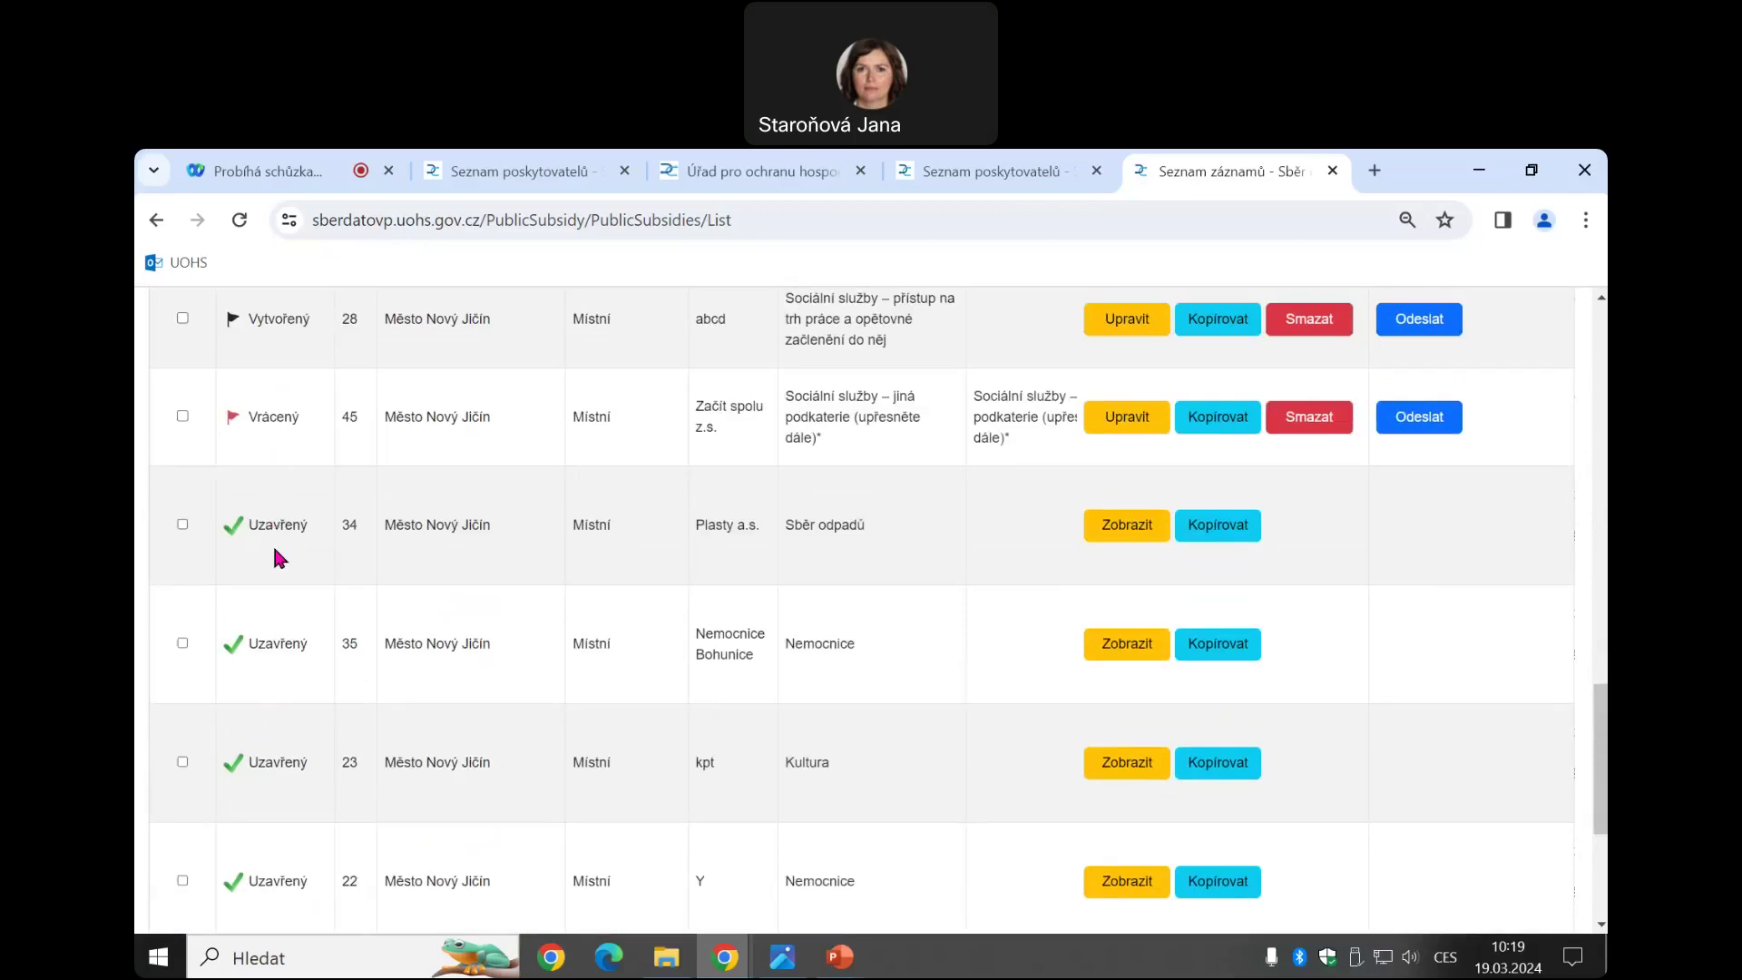
scroll(277, 552, up, 1)
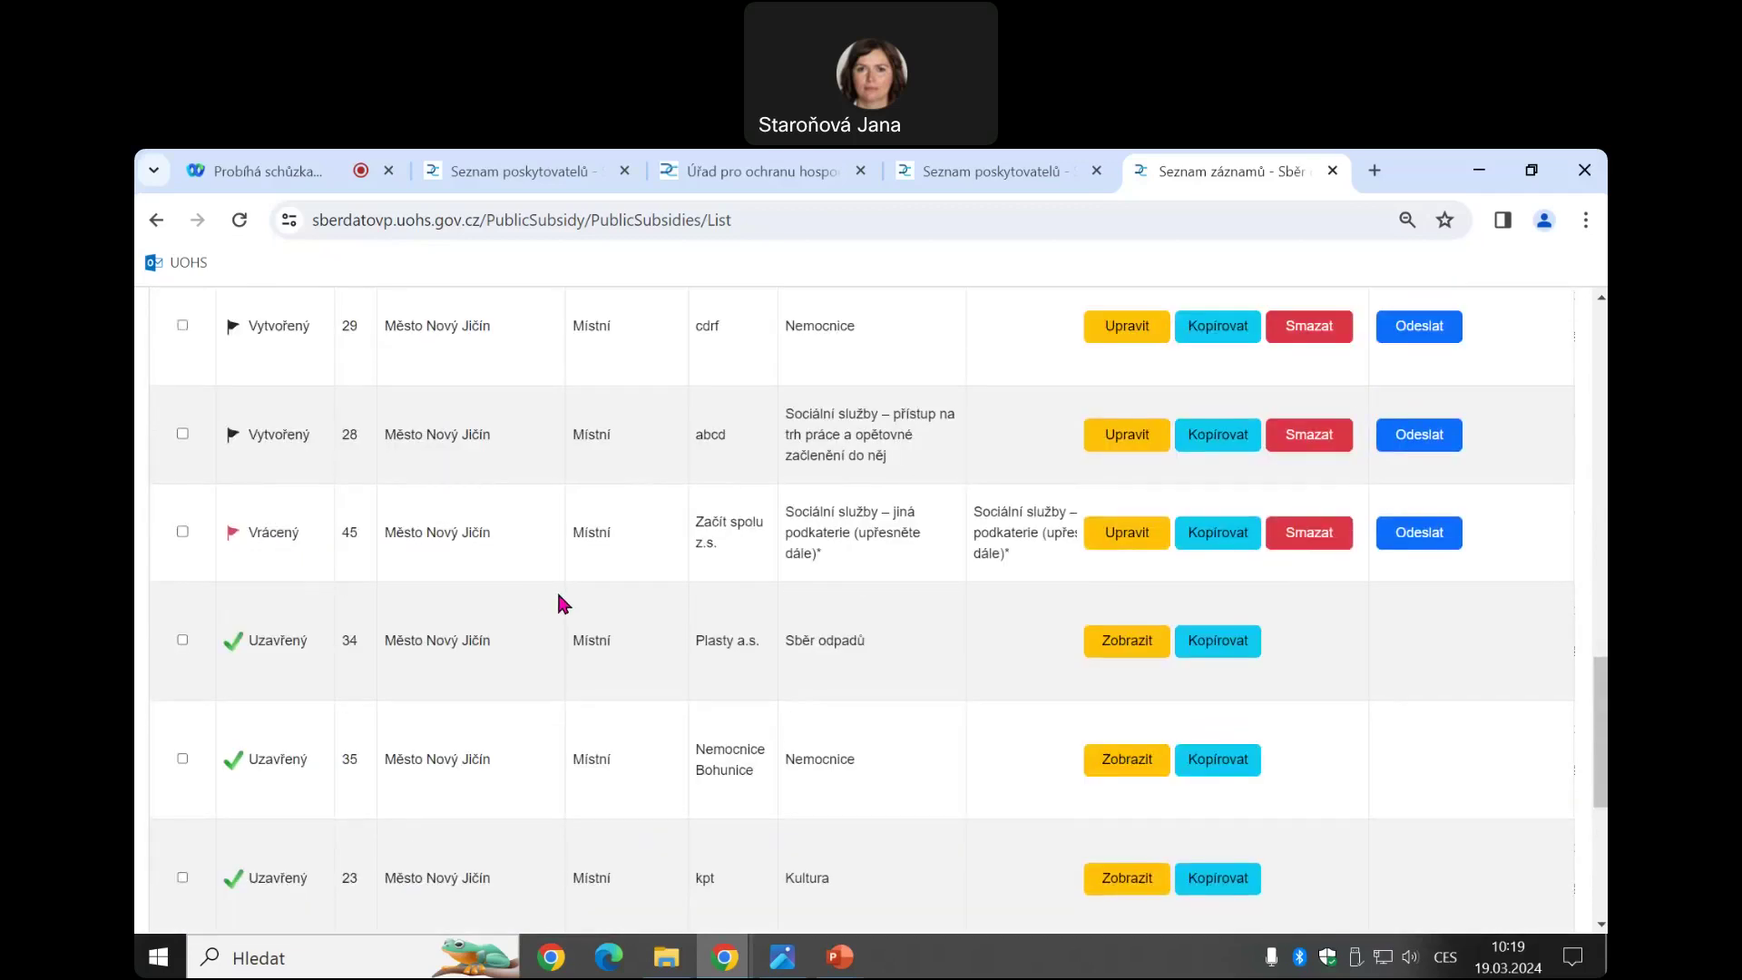
scroll(560, 599, up, 3)
scroll(797, 651, up, 7)
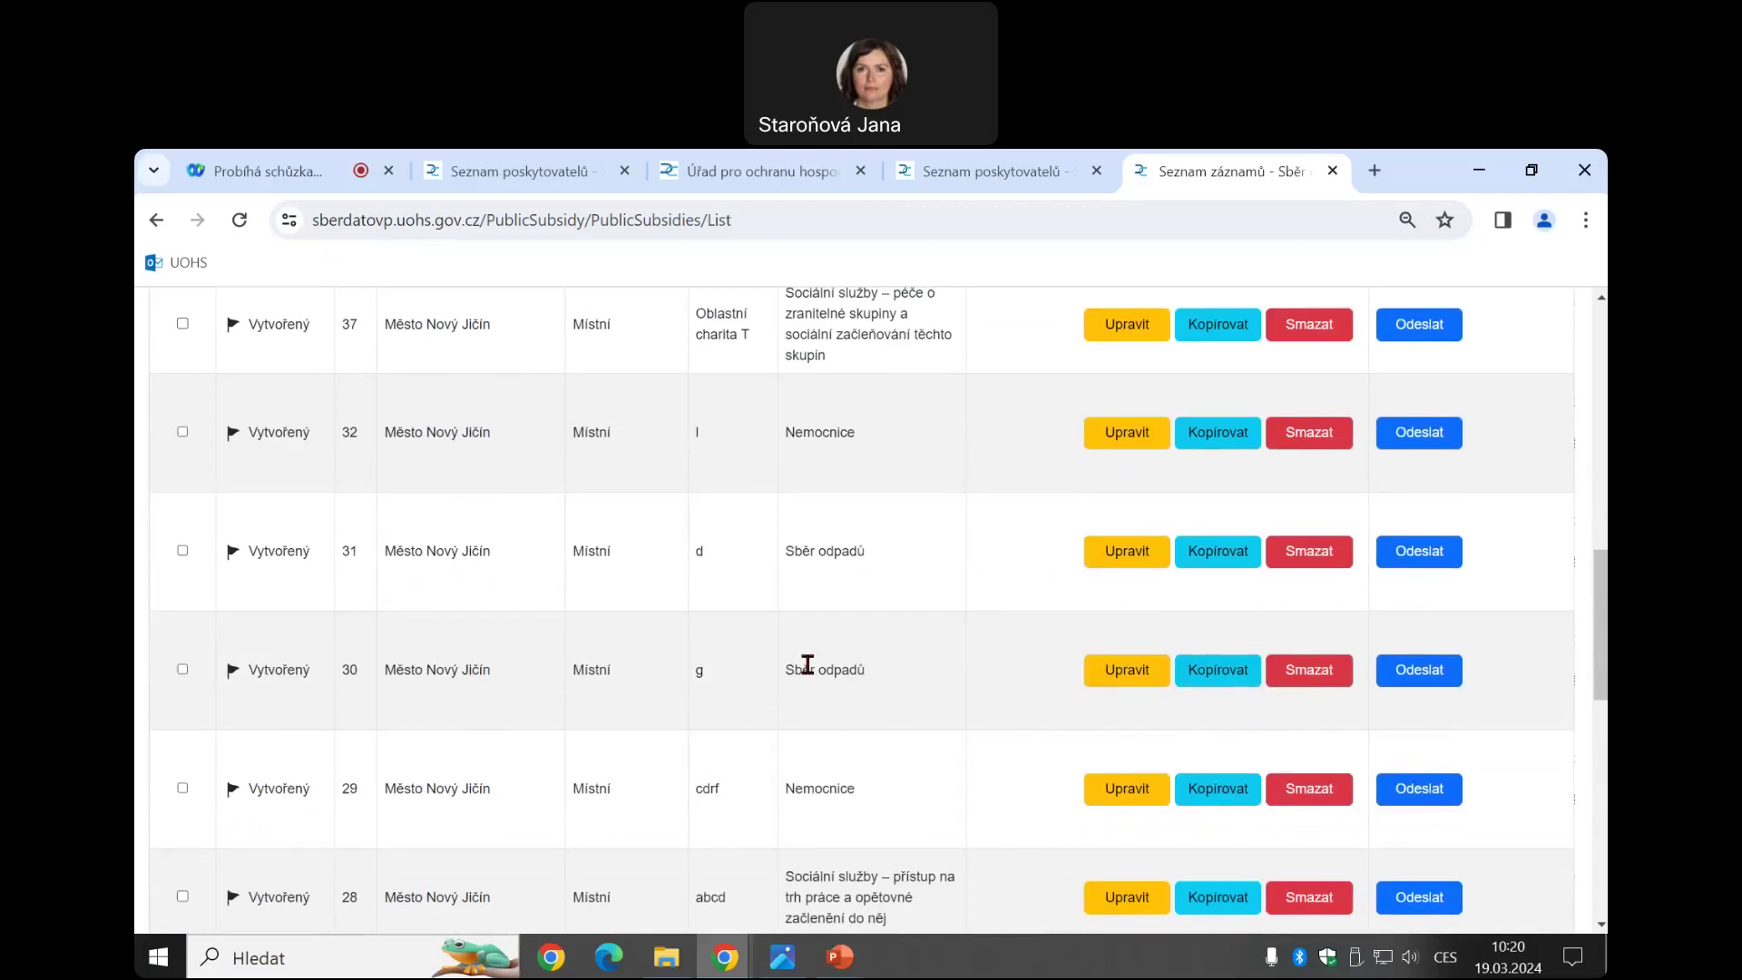
scroll(840, 665, up, 5)
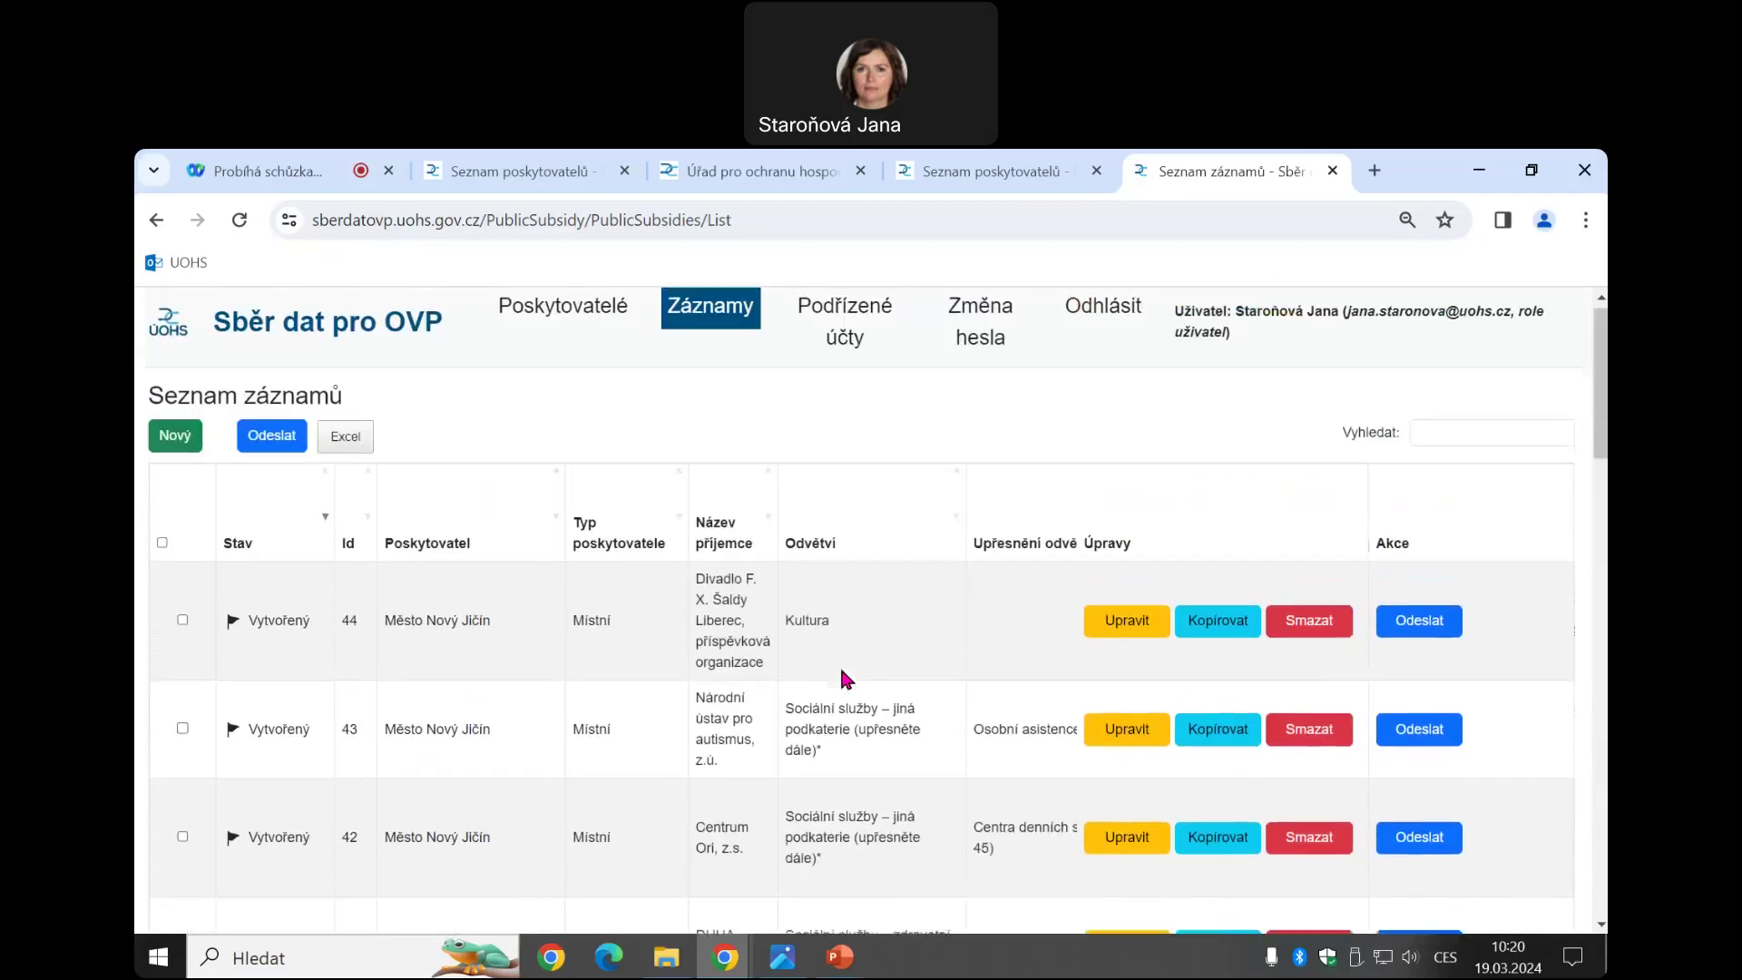
Start a new record and enter "Domov Duha" as the recipient's name (Název příjemce)
click(176, 446)
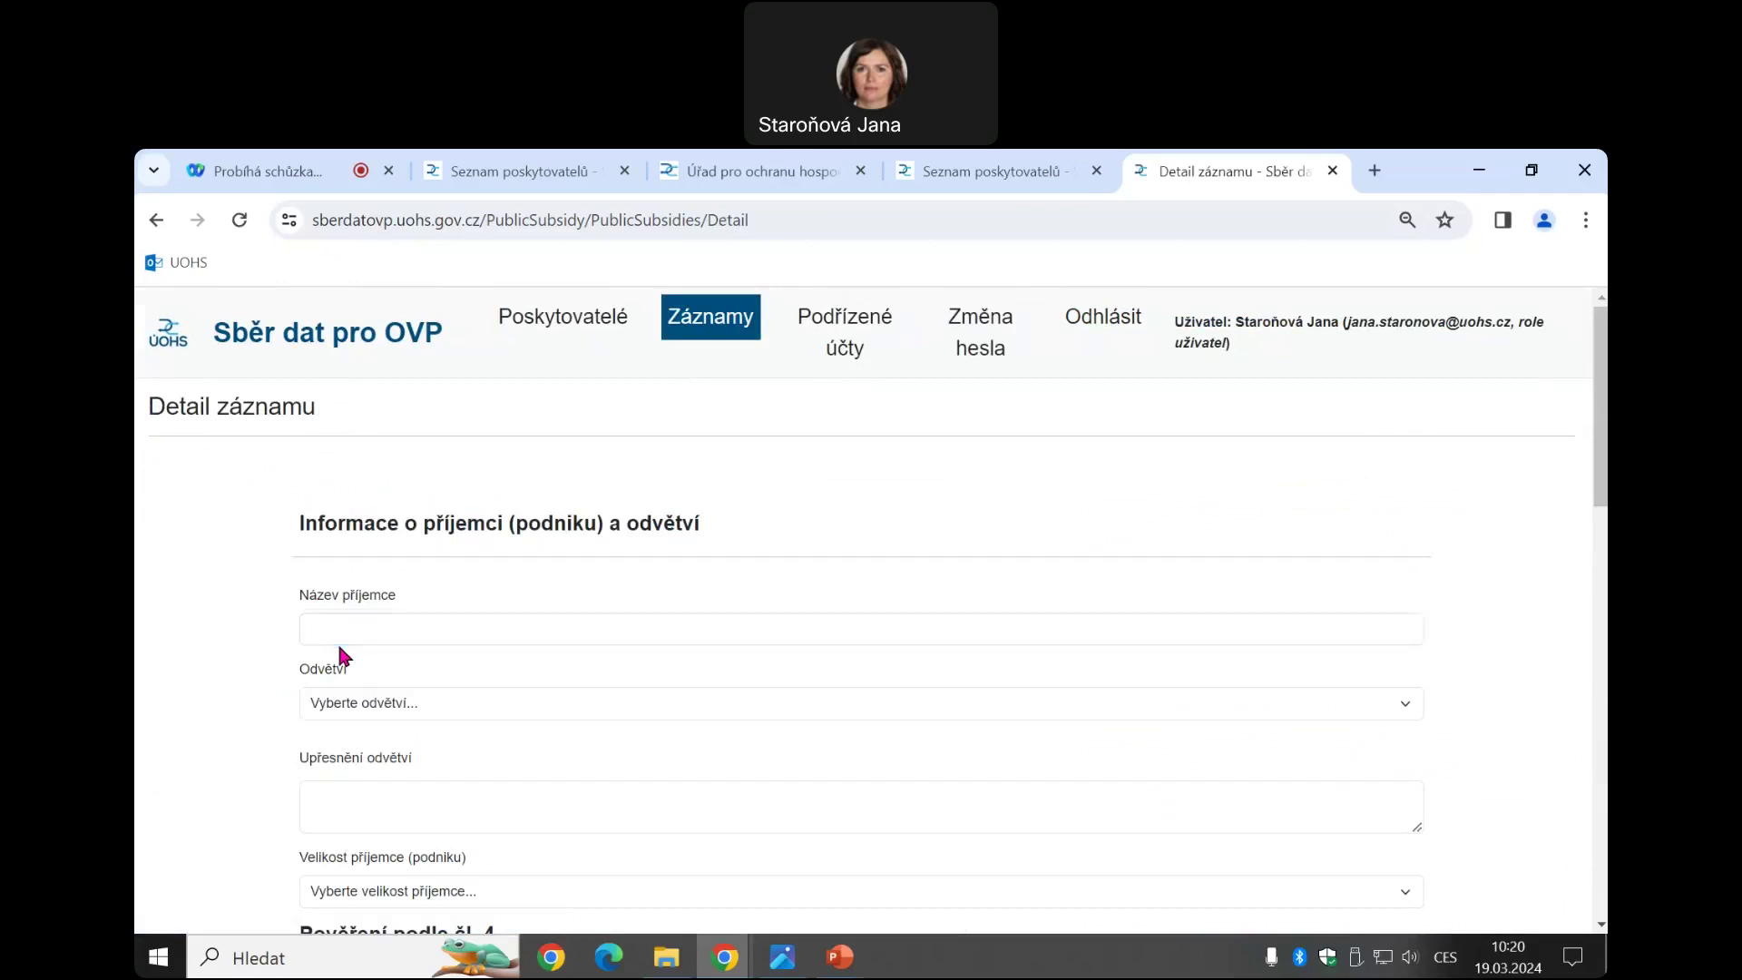
click(343, 630)
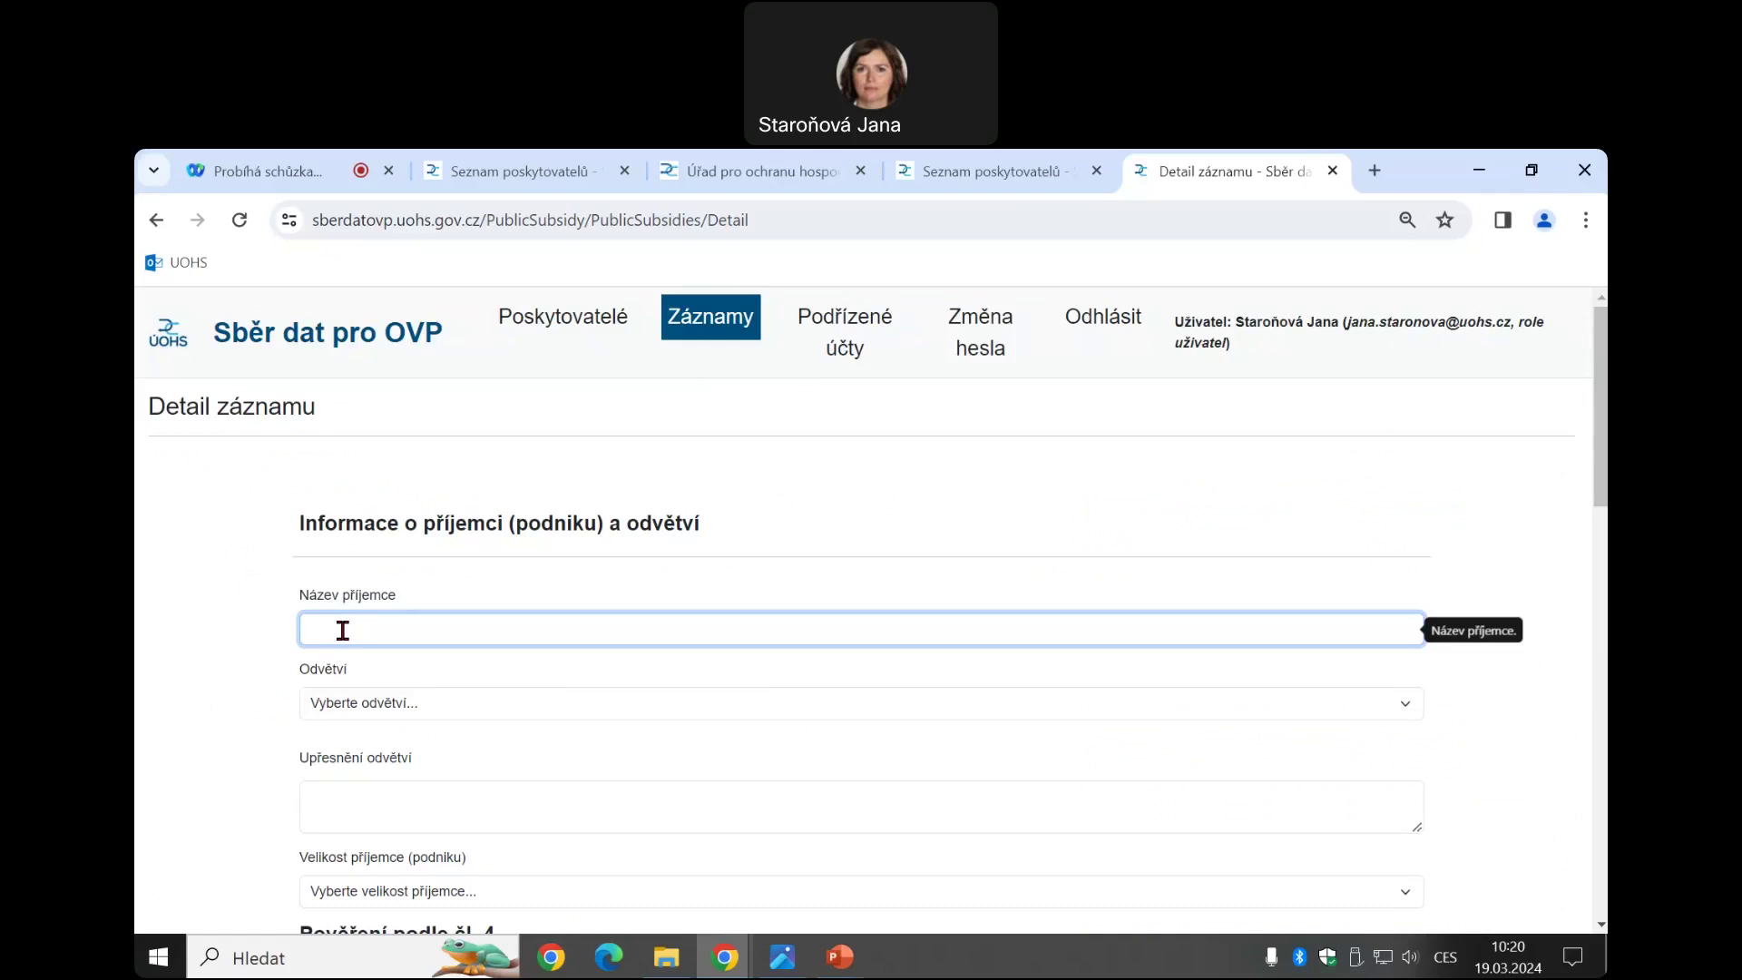
text(Domov Duha)
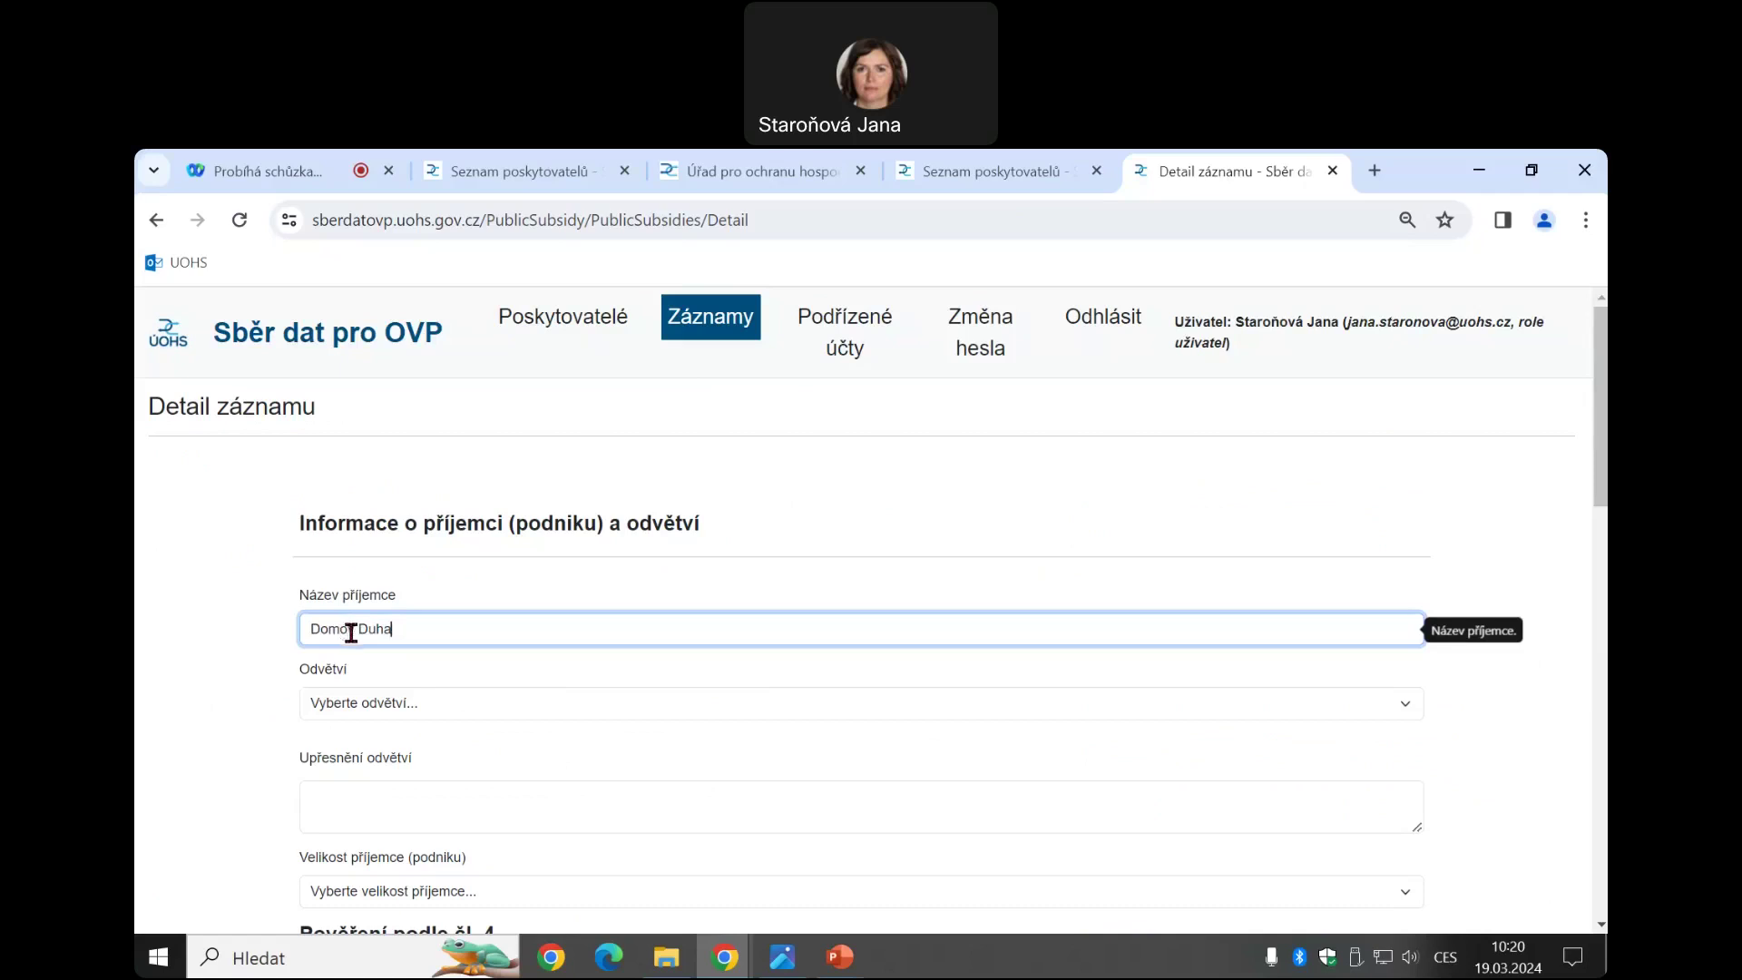
Set Odvětví to "Sociální služby – sociální bydlení" and select the service "Domovy pro seniory (§ 49)"
click(1417, 703)
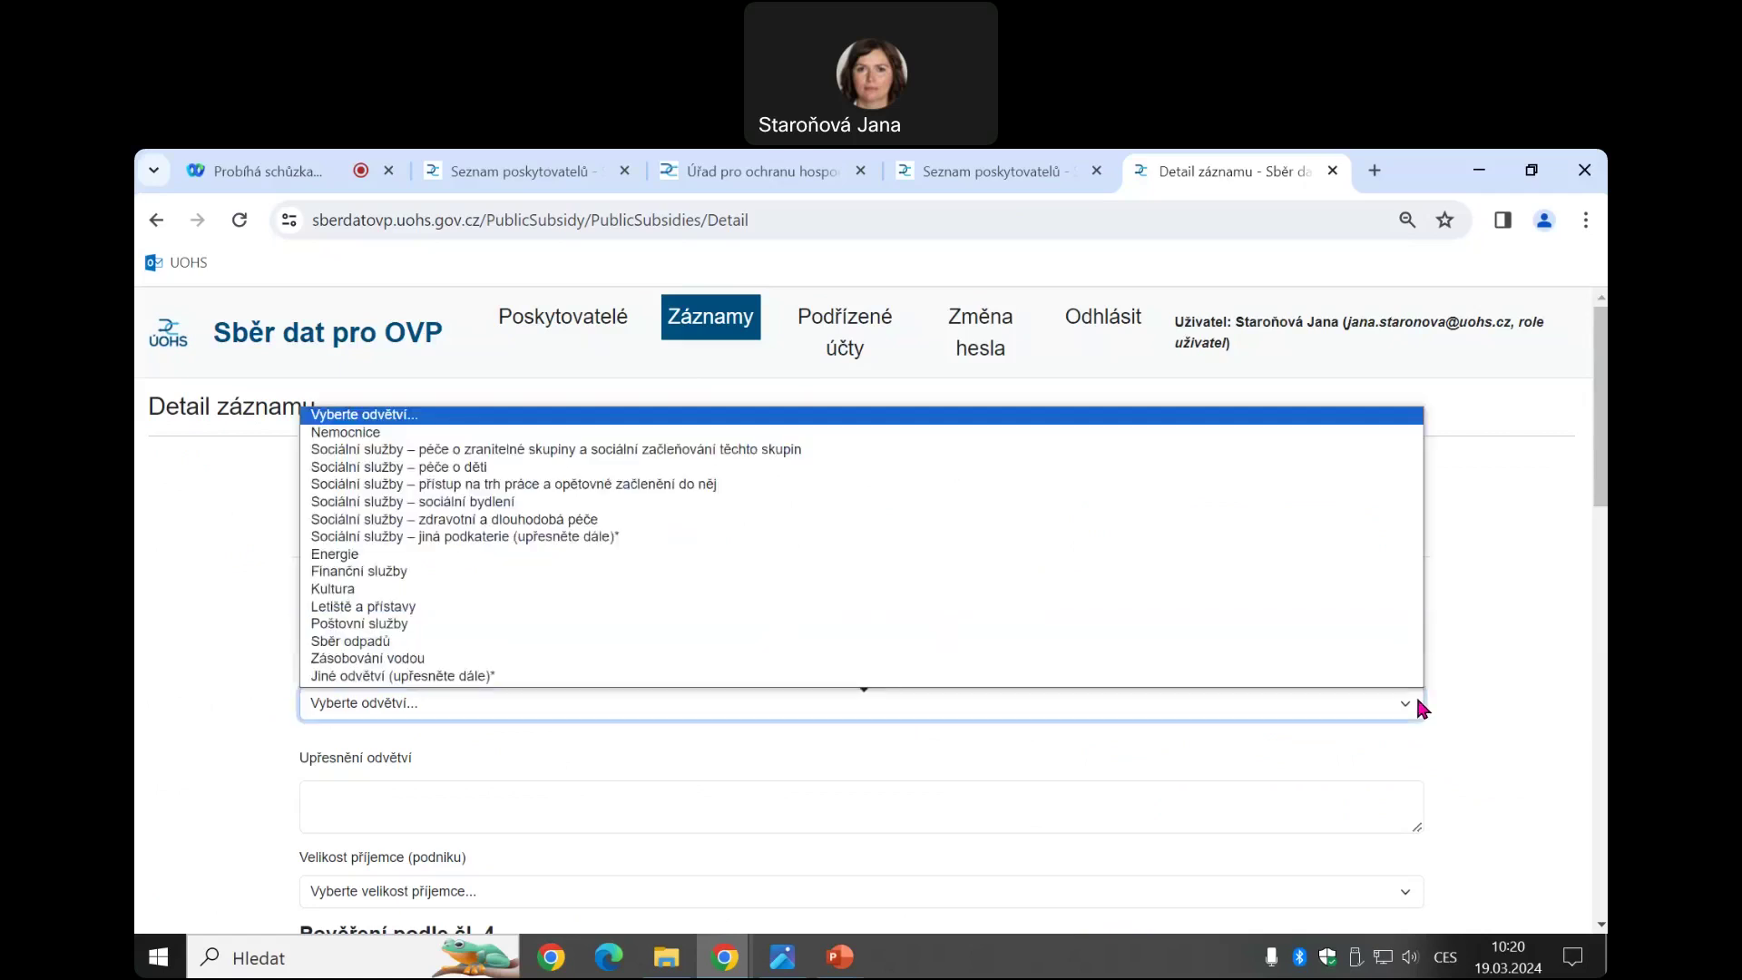
click(498, 502)
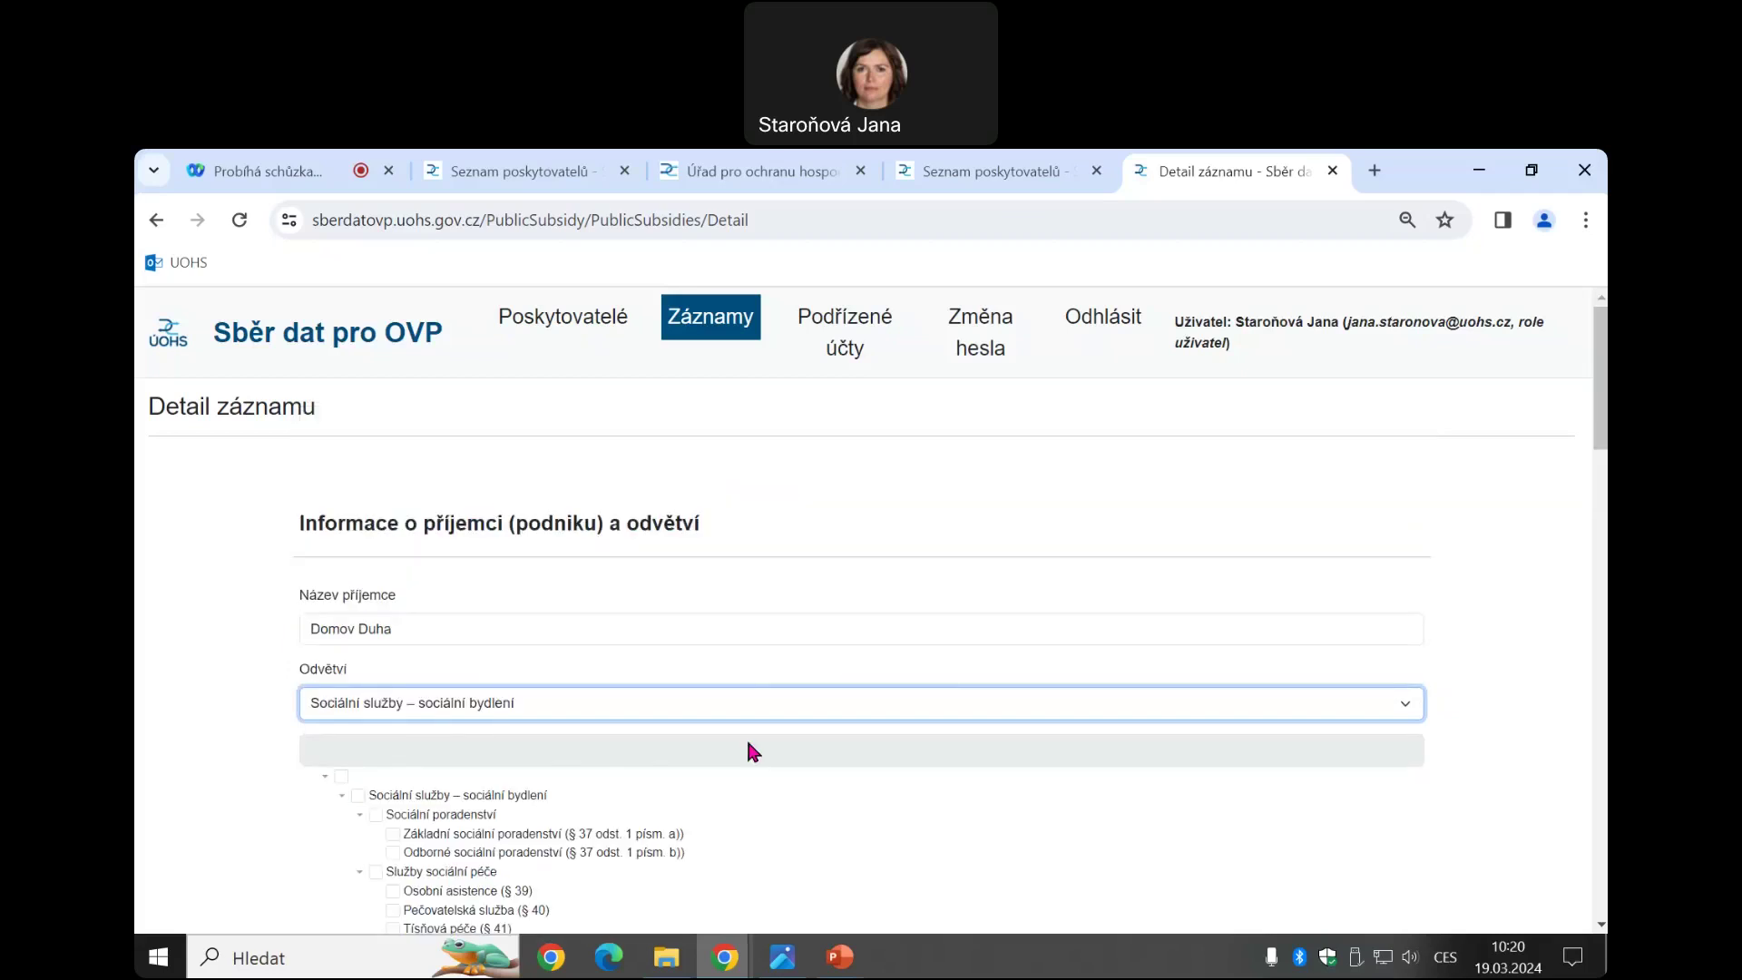
scroll(750, 753, down, 3)
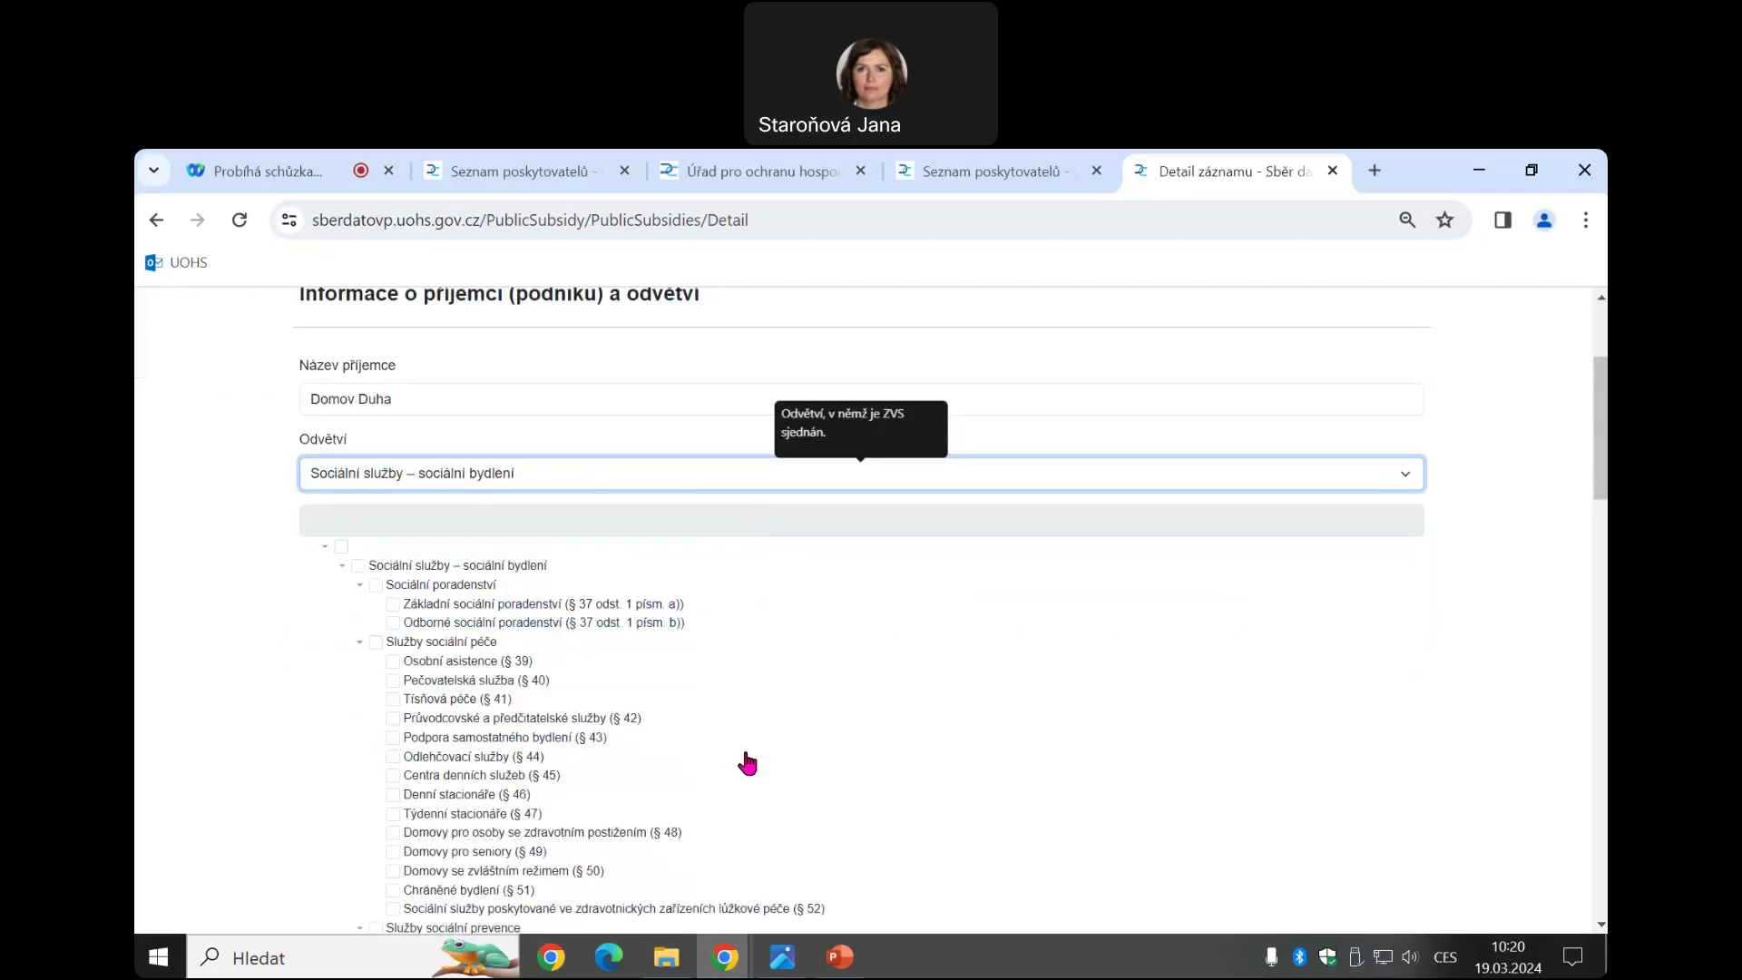
click(396, 853)
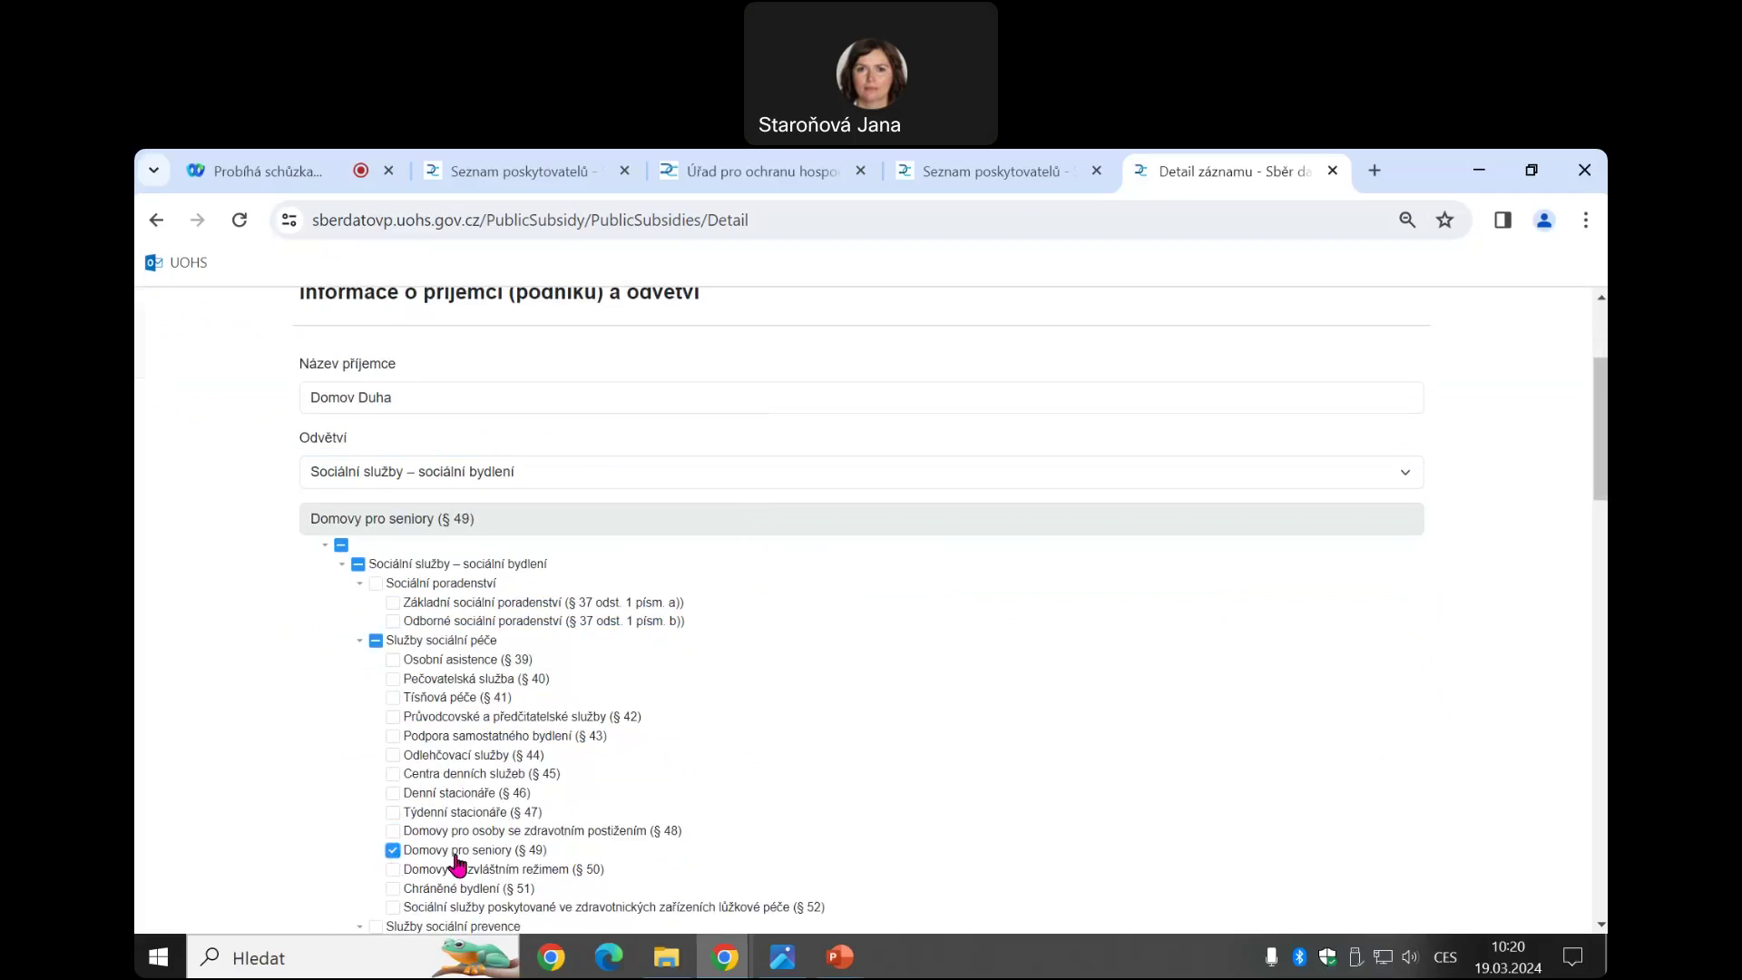
Set the recipient's size (Velikost příjemce) to "Malý podnik"
scroll(821, 821, down, 4)
scroll(836, 816, down, 4)
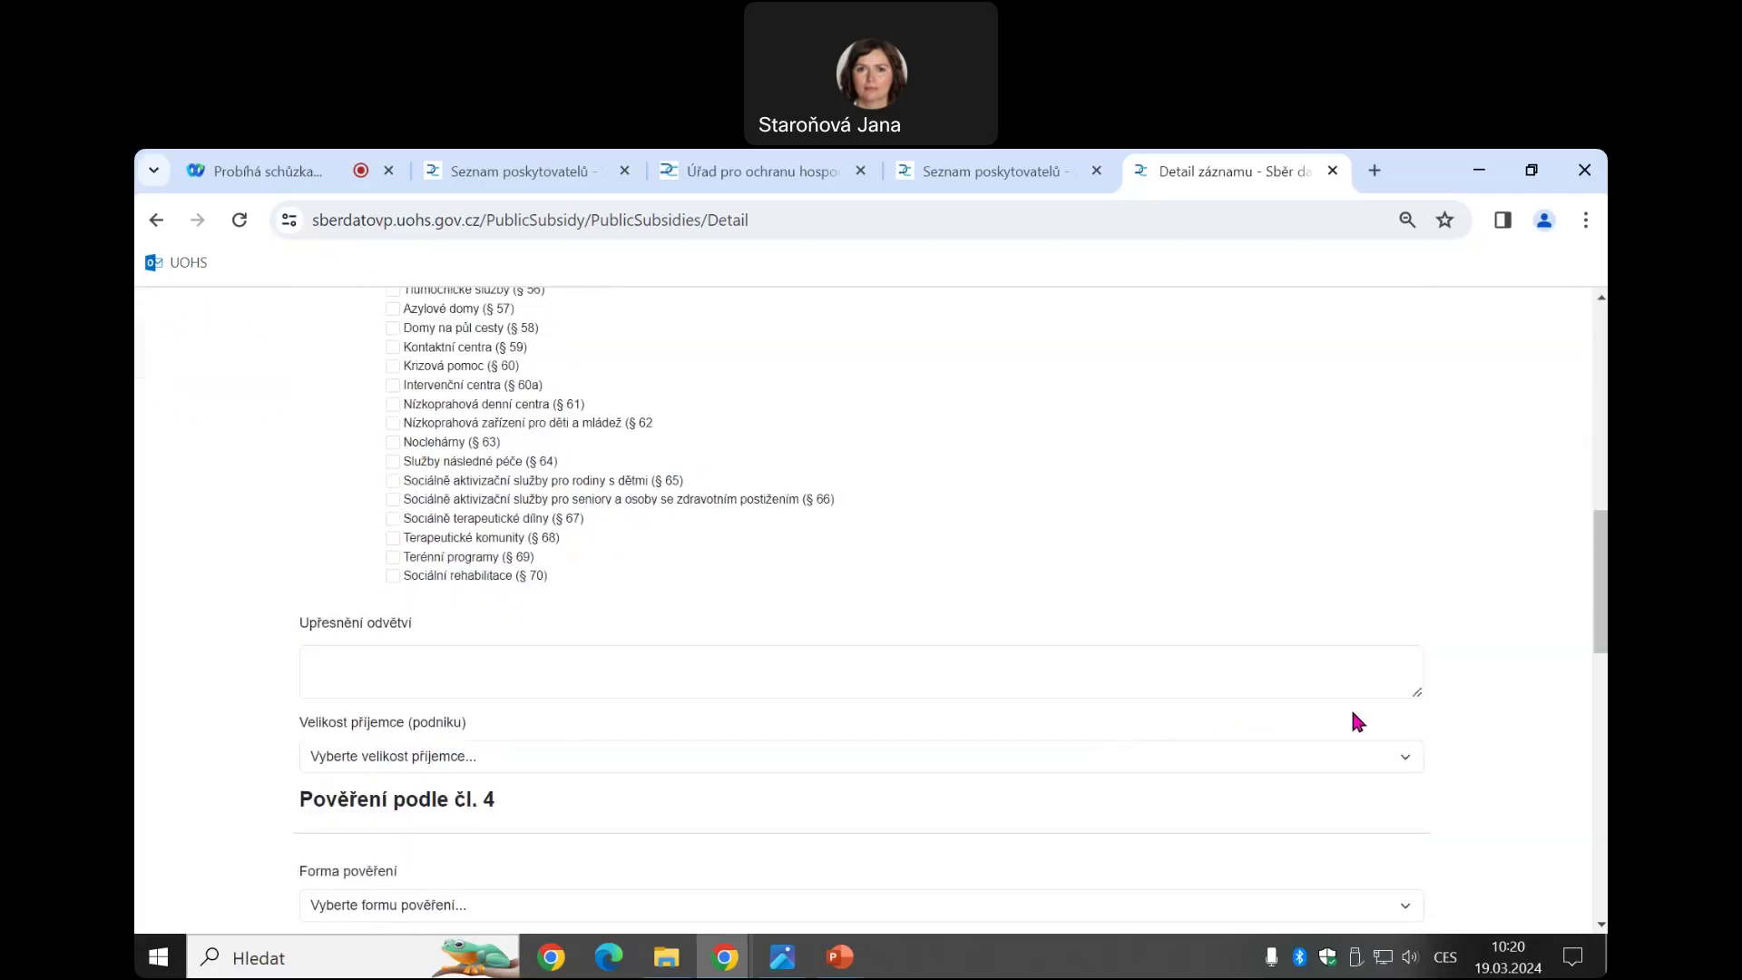
mouse_move(1413, 749)
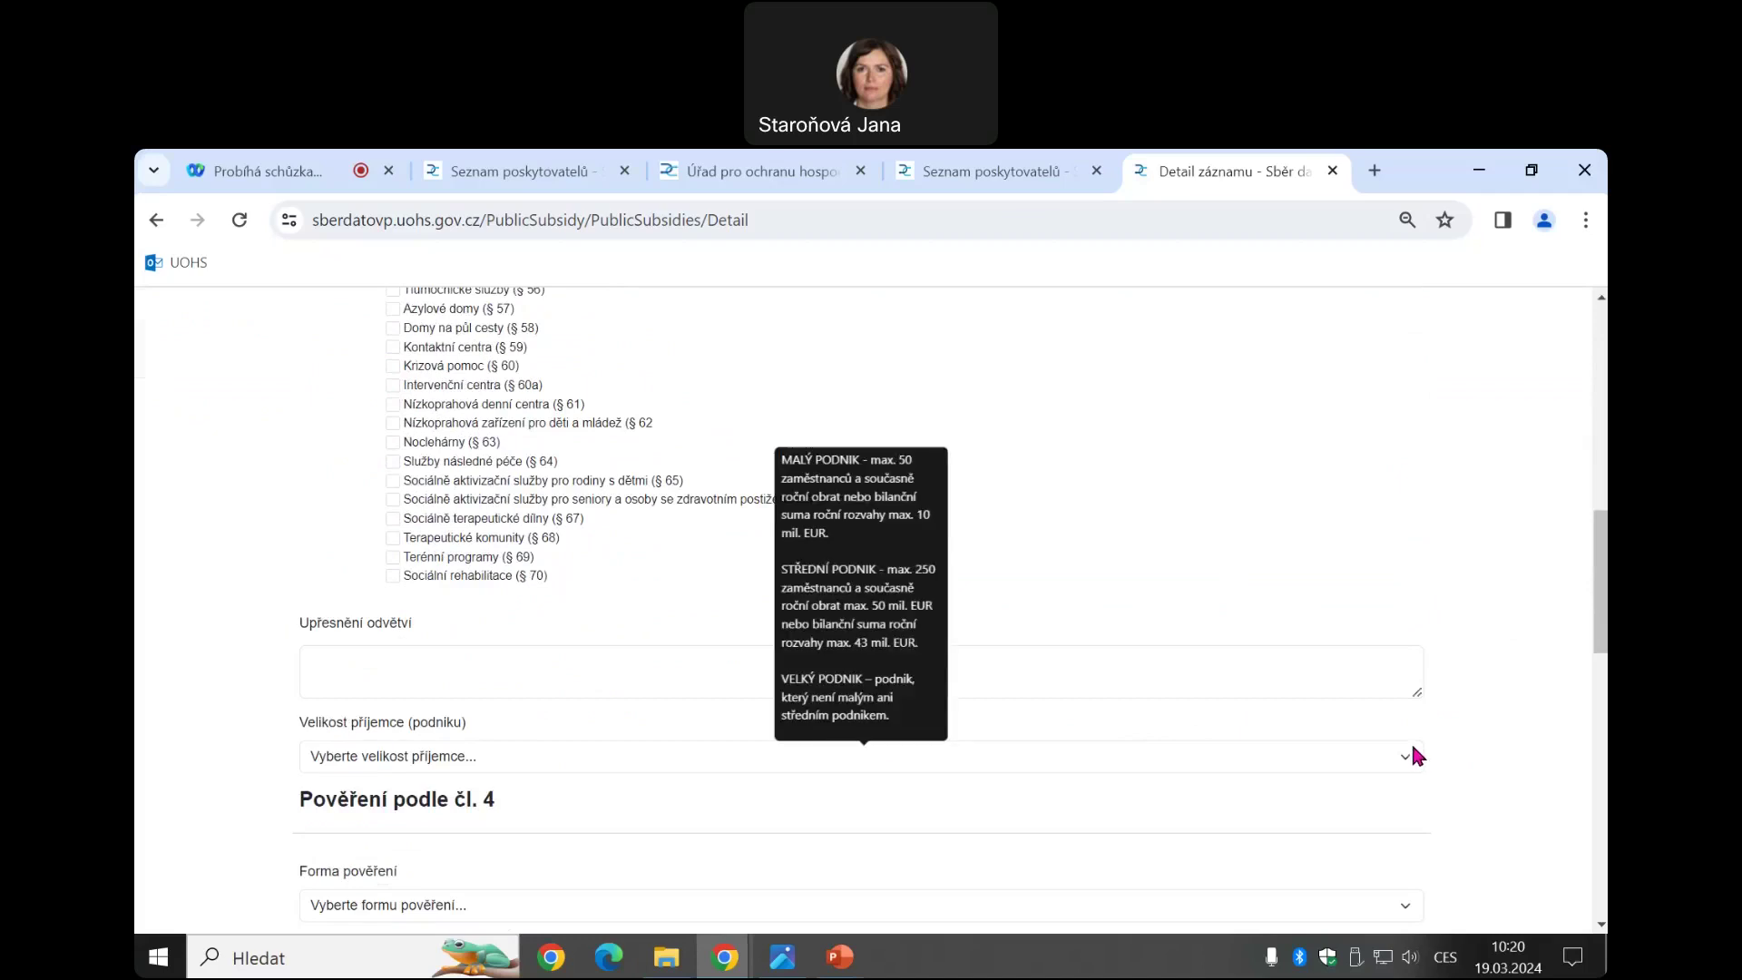
click(1414, 755)
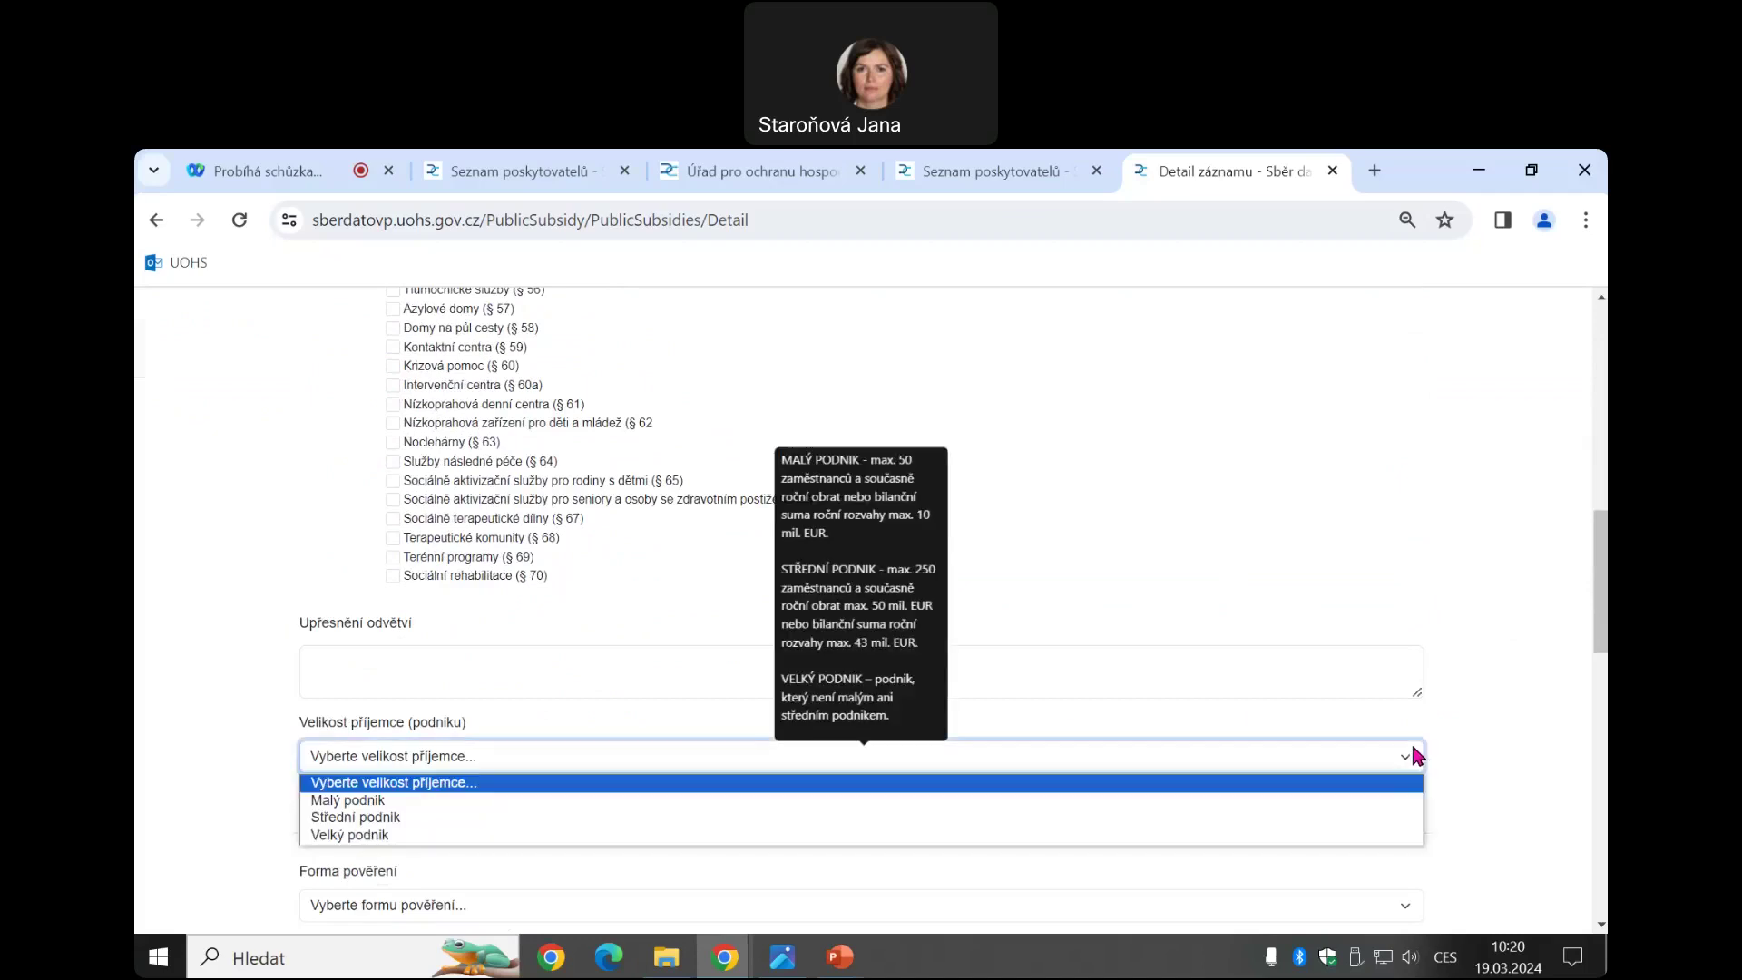
click(1307, 801)
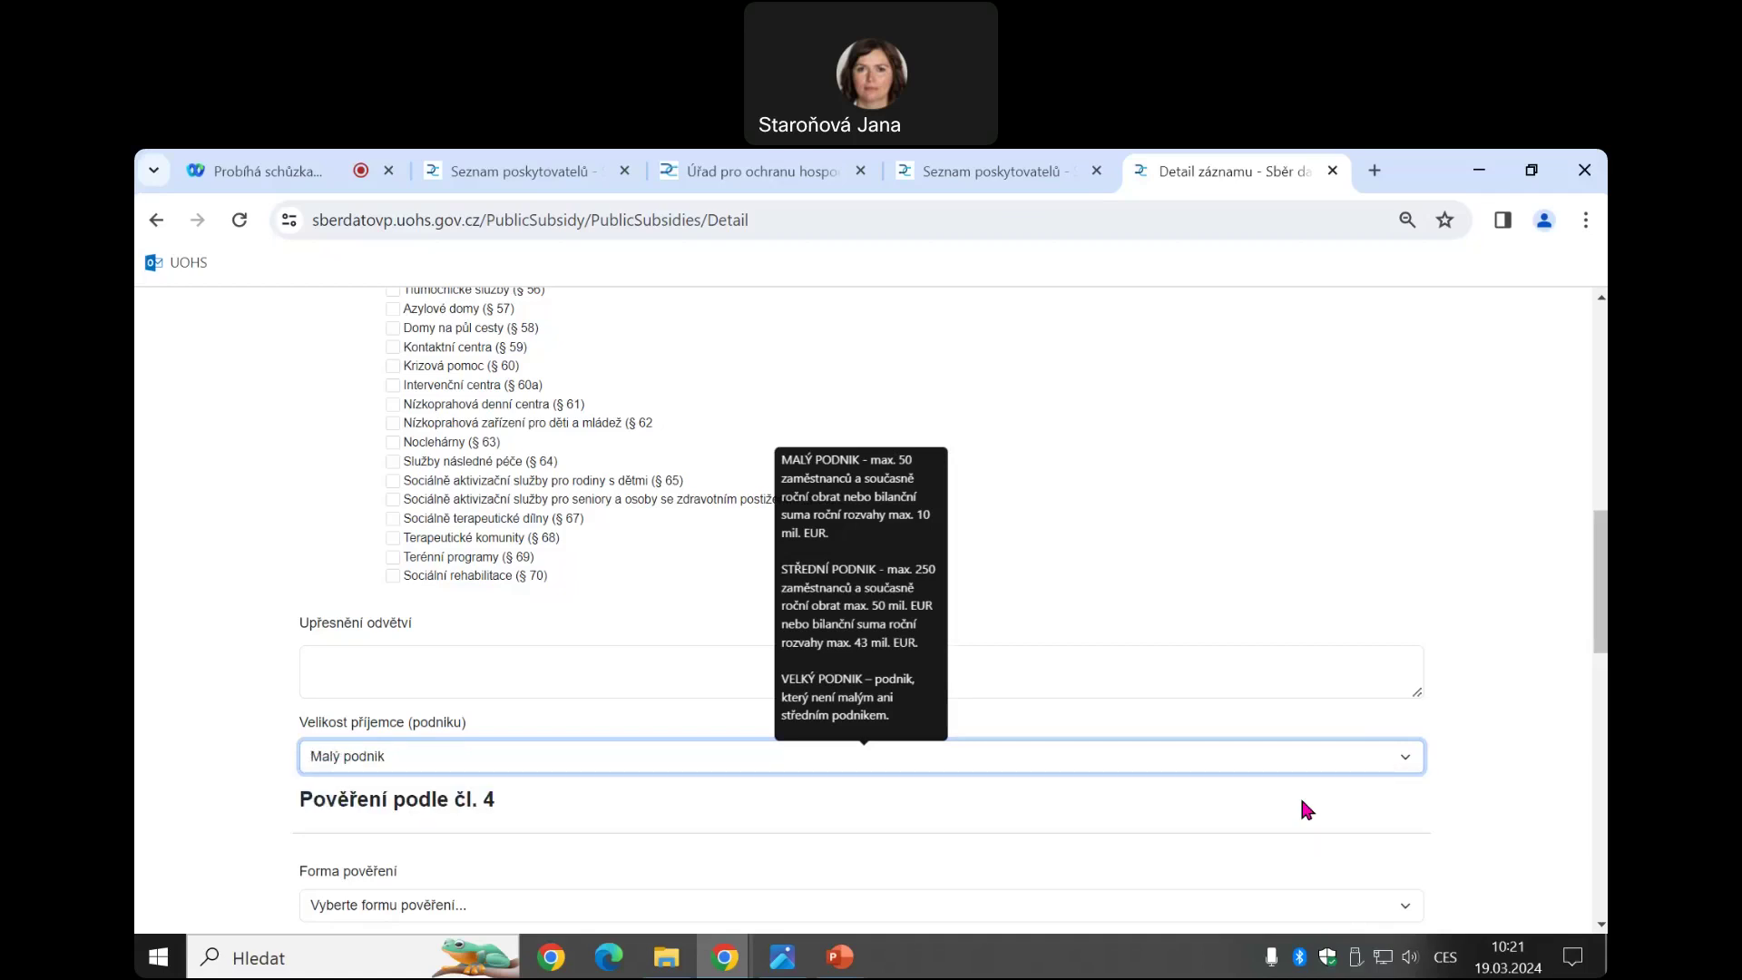
Under Pověření podle čl. 4, set Forma pověření to "Zřizovací listina" and the duration (Doba trvání pověření) to 24 months
scroll(1302, 808, down, 2)
scroll(1403, 762, down, 1)
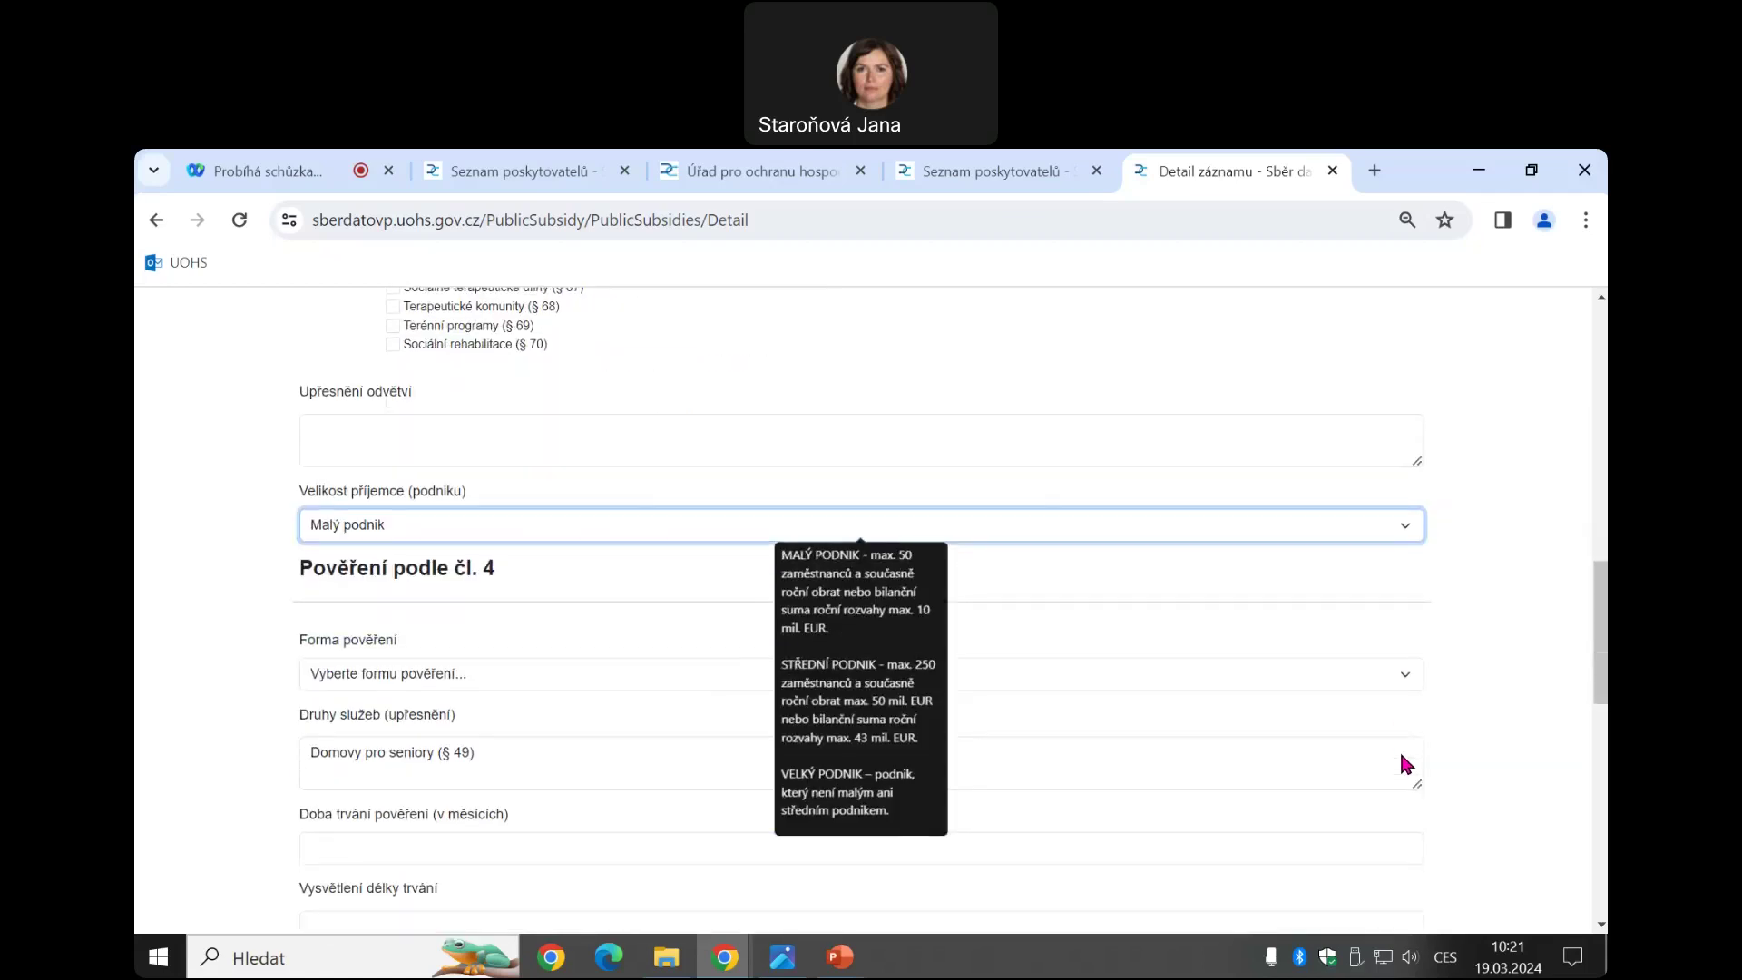
click(1408, 679)
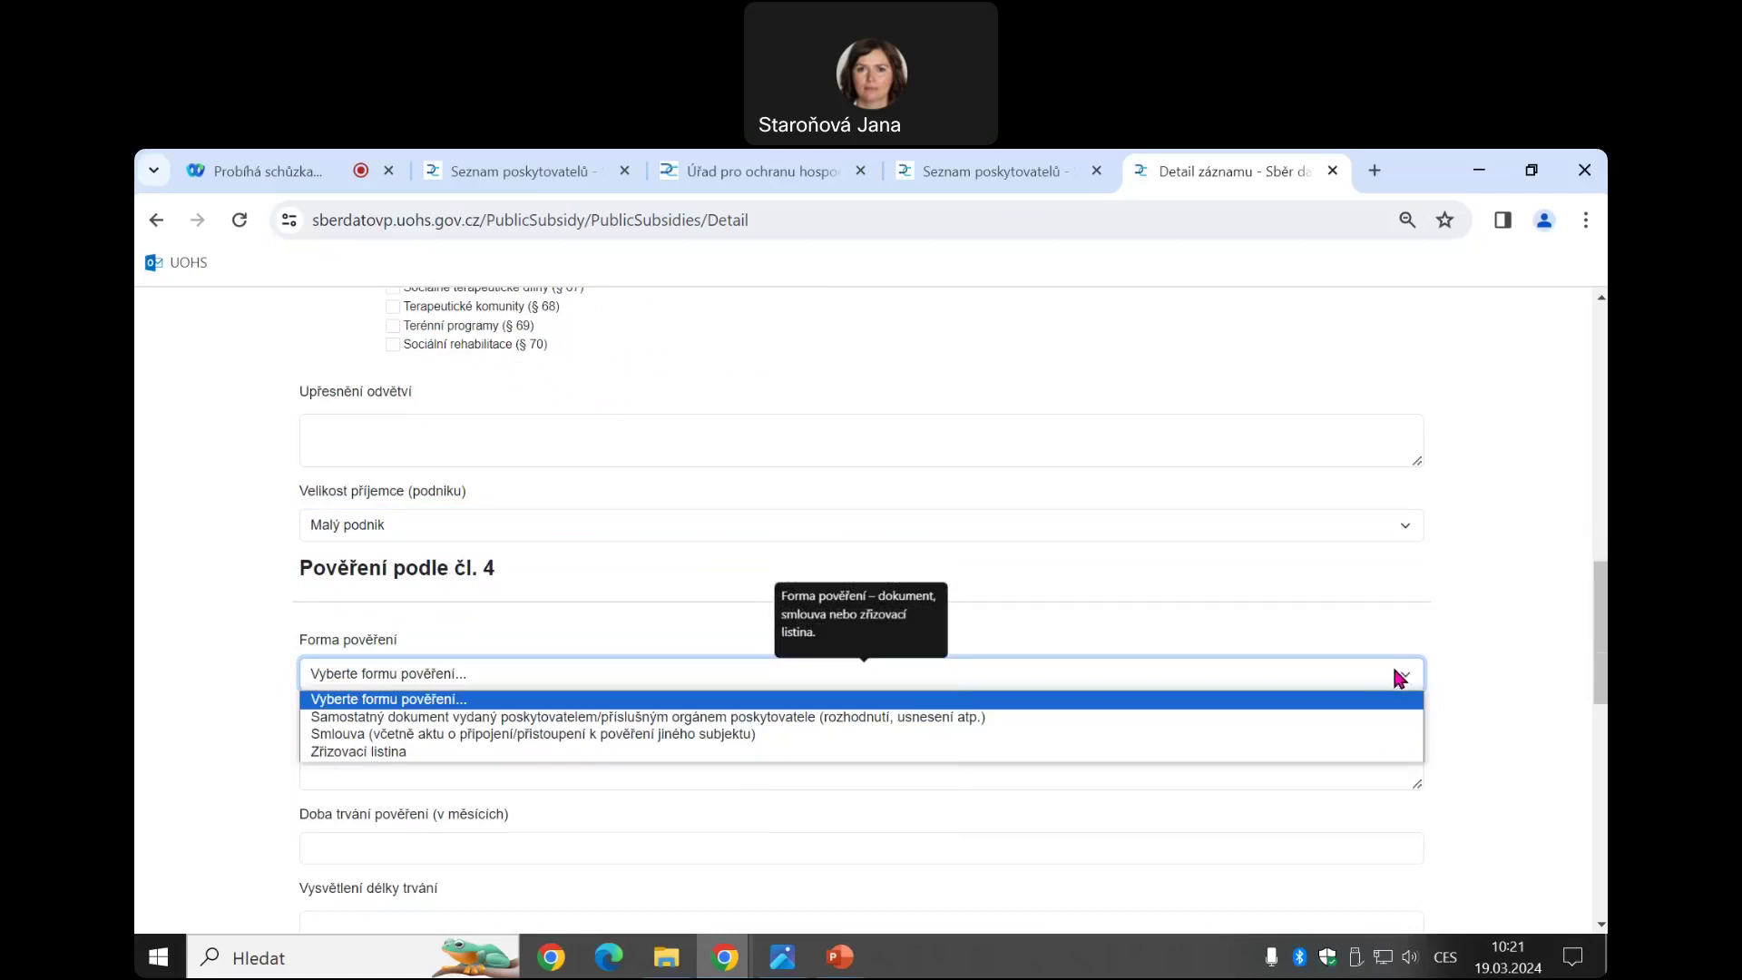
click(719, 751)
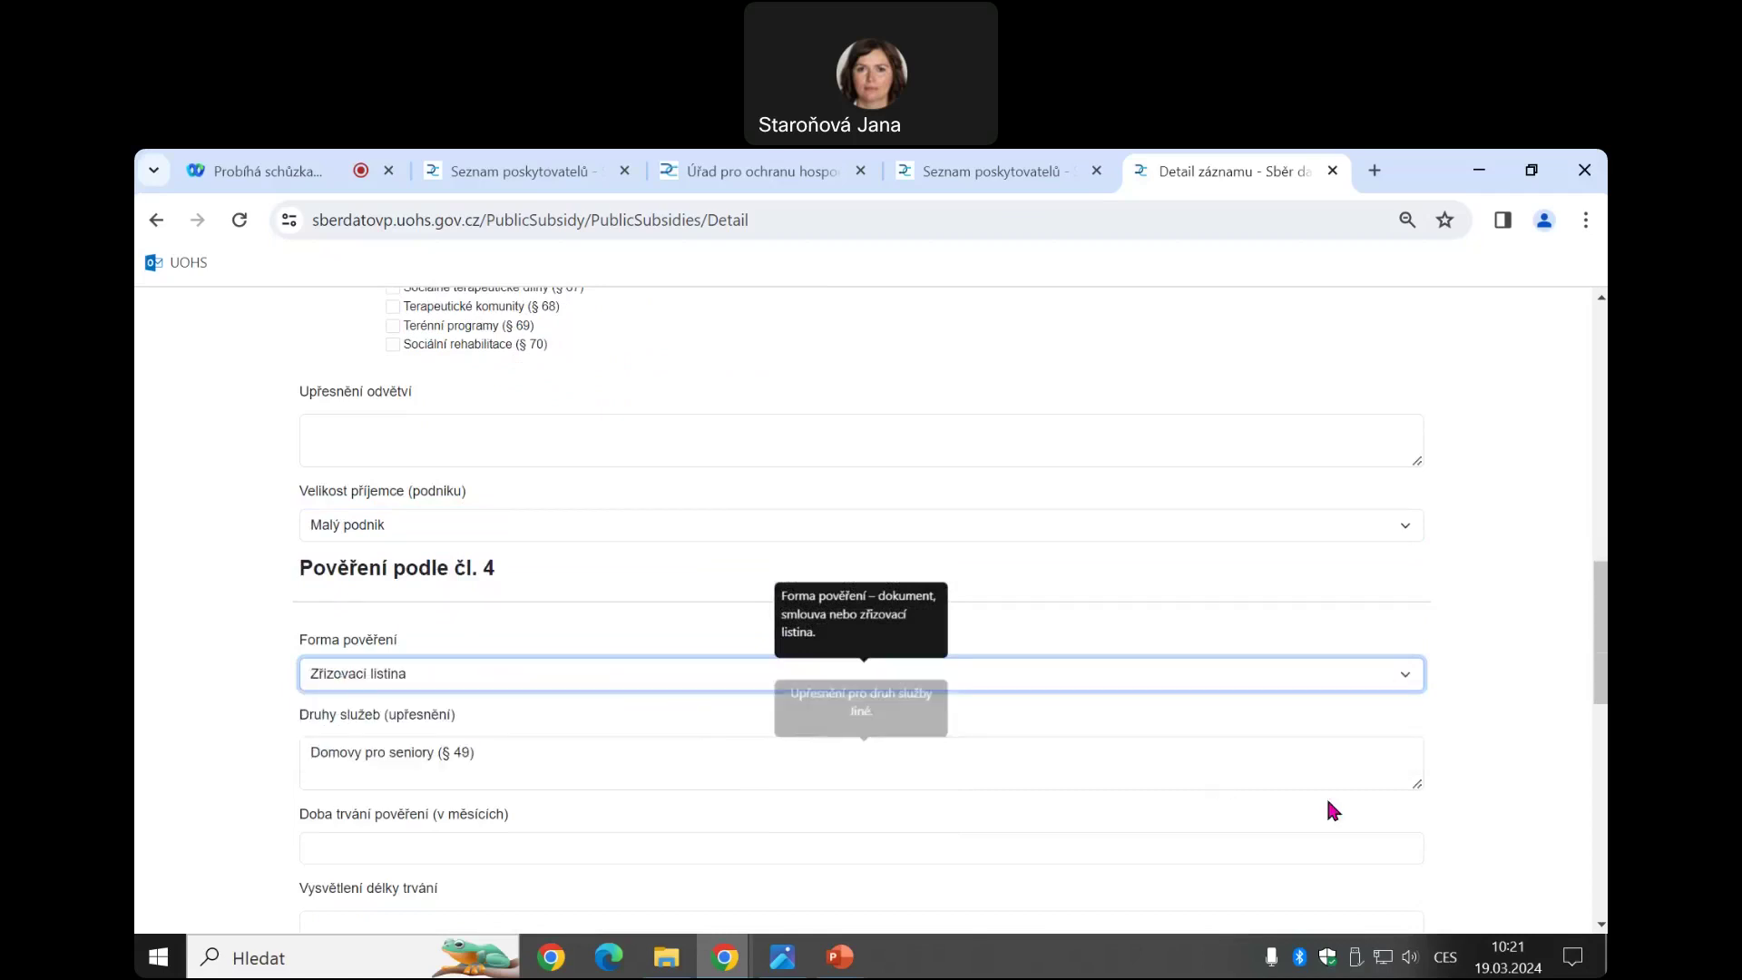
scroll(1325, 795, down, 3)
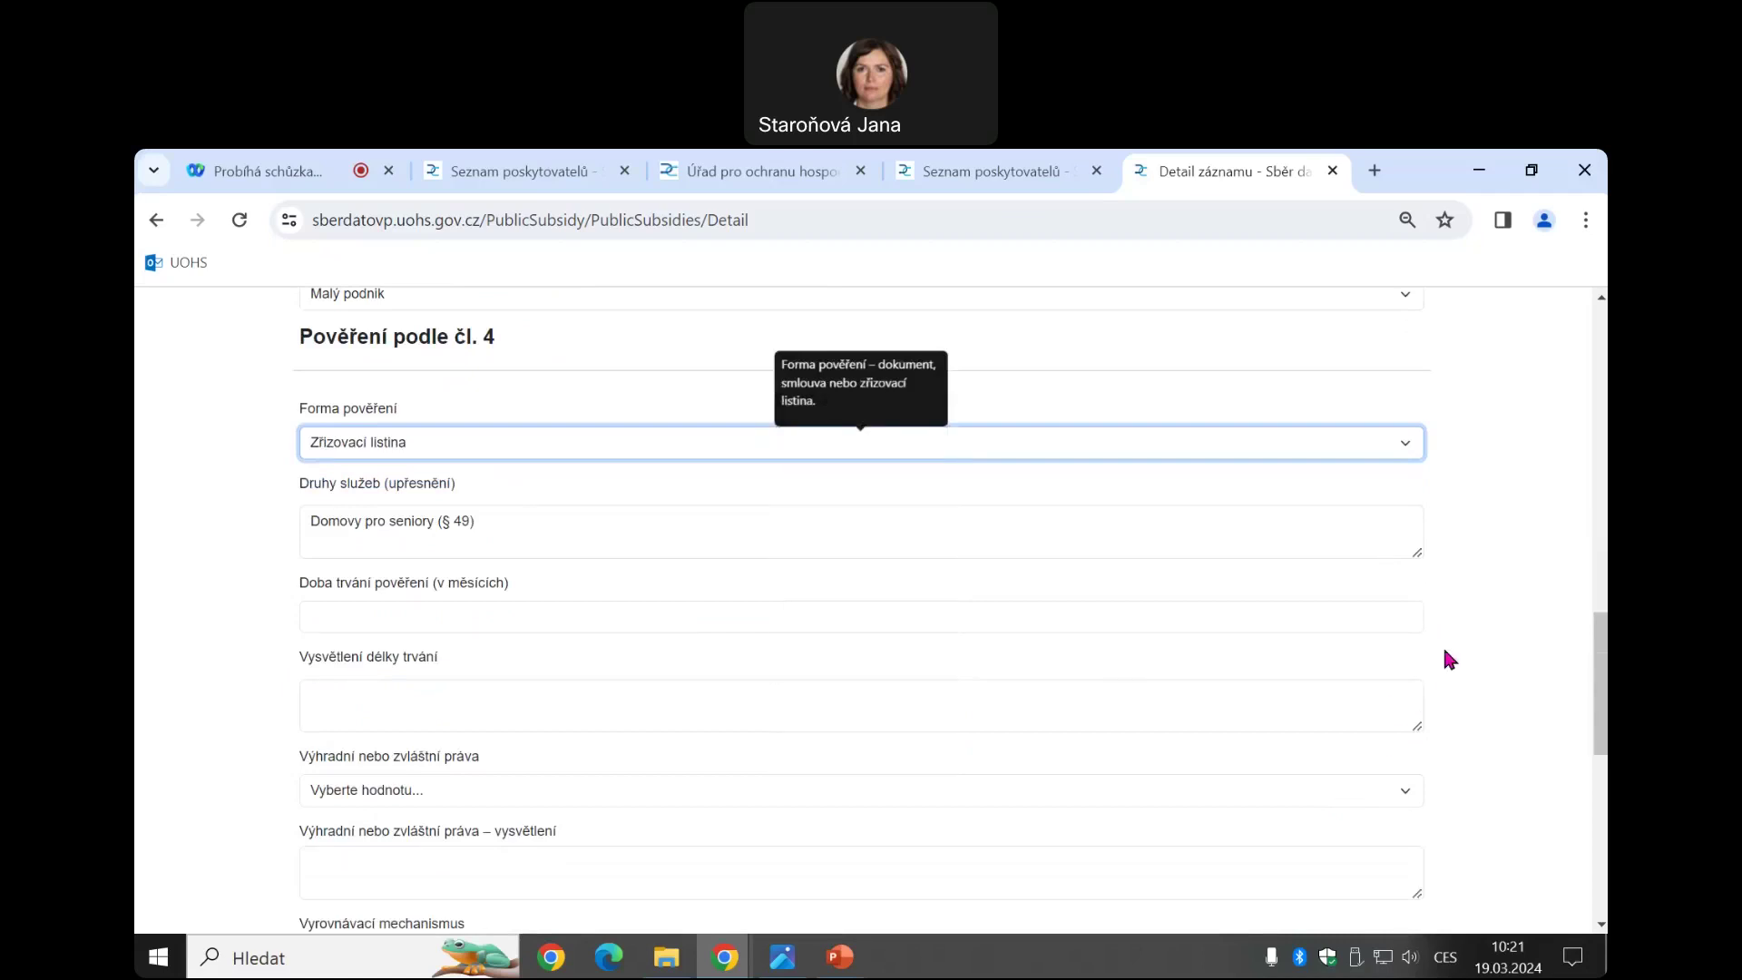
click(1380, 614)
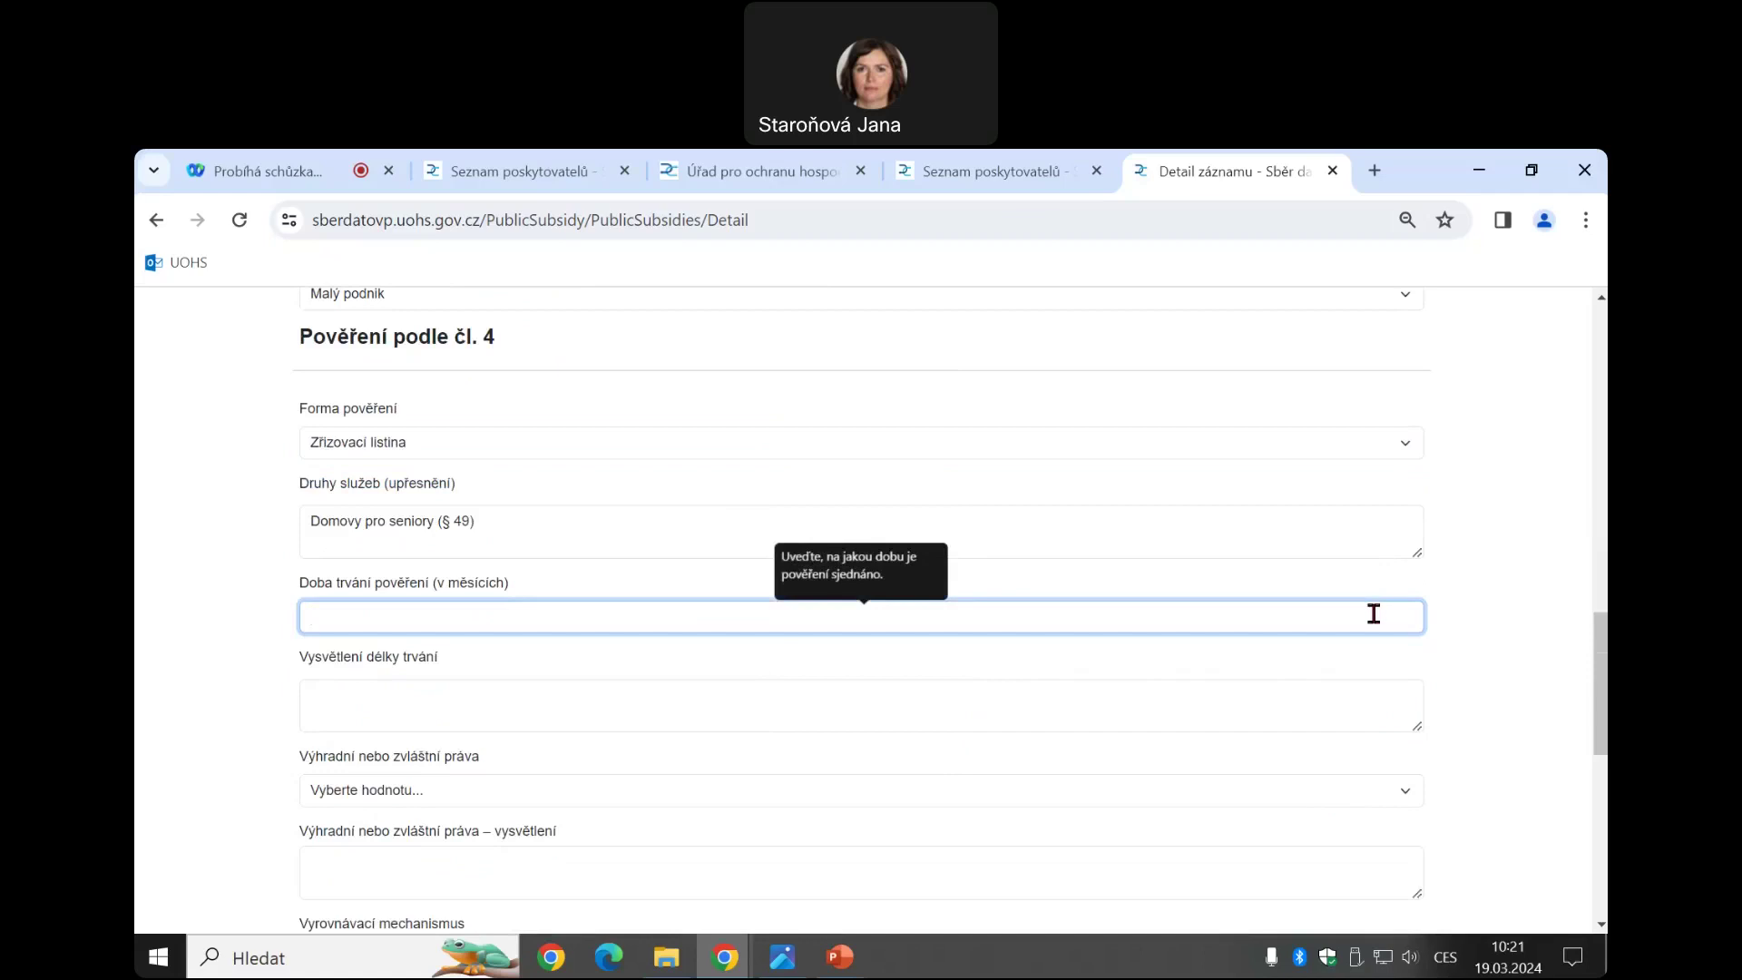
text(24)
Set Výhradní nebo zvláštní práva (exclusive or special rights) to "Ne"
scroll(1416, 685, down, 1)
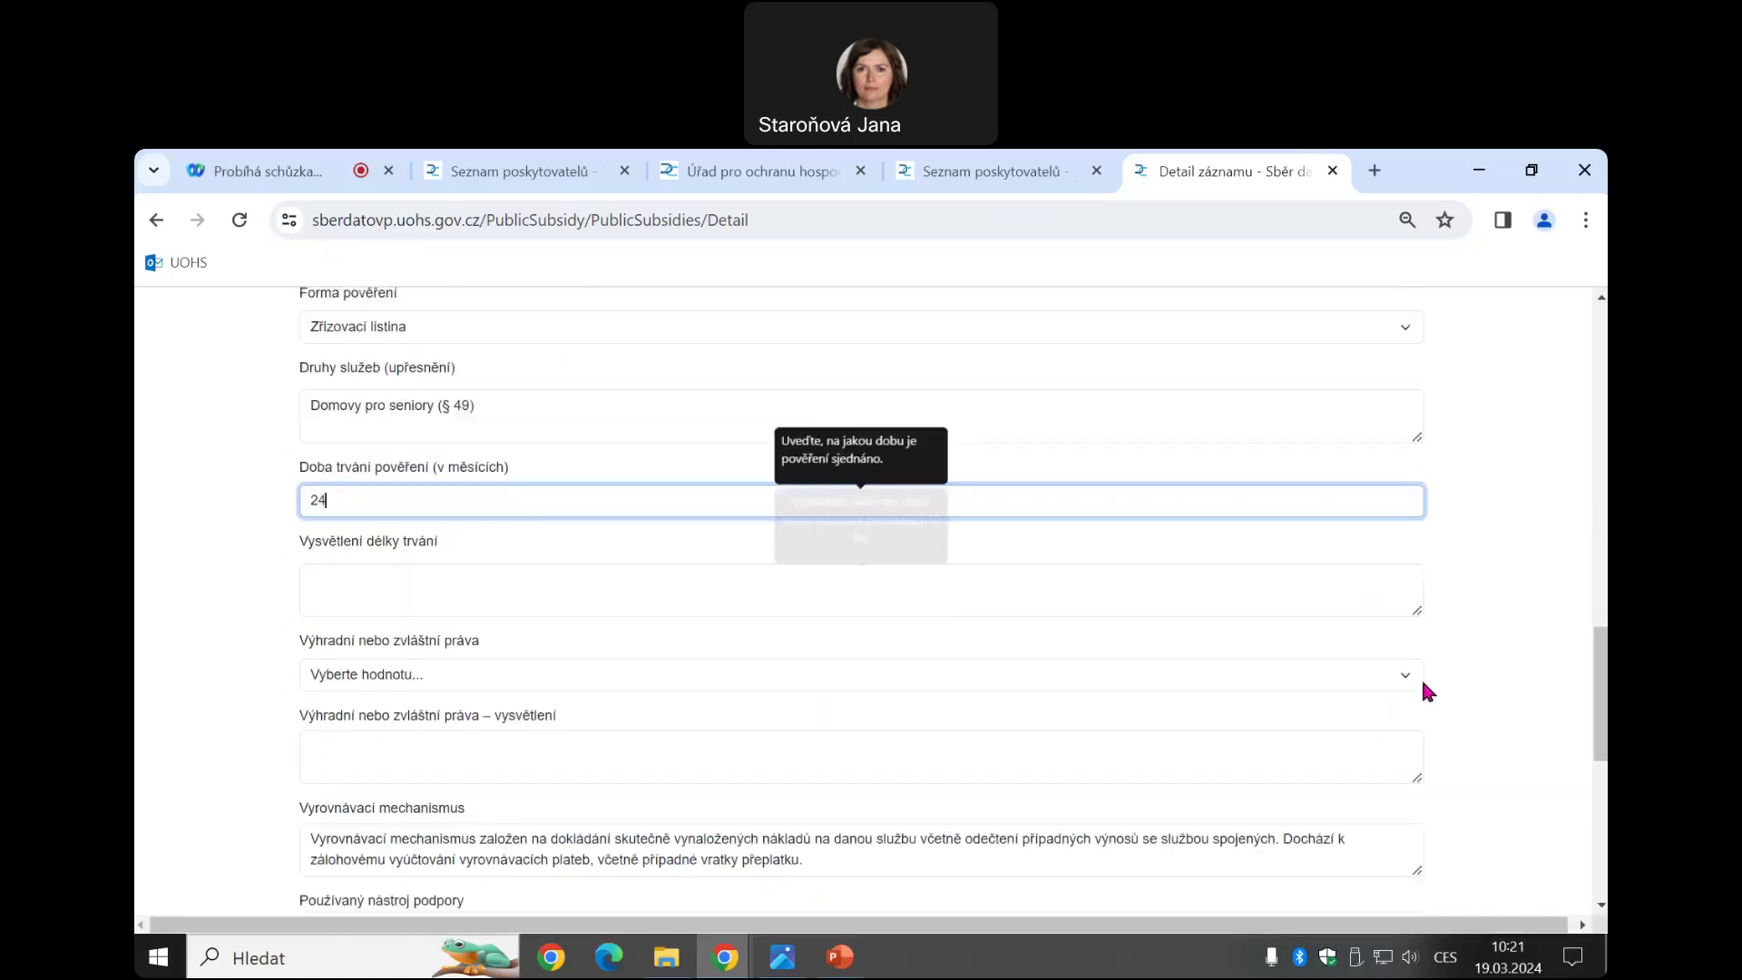
click(1389, 673)
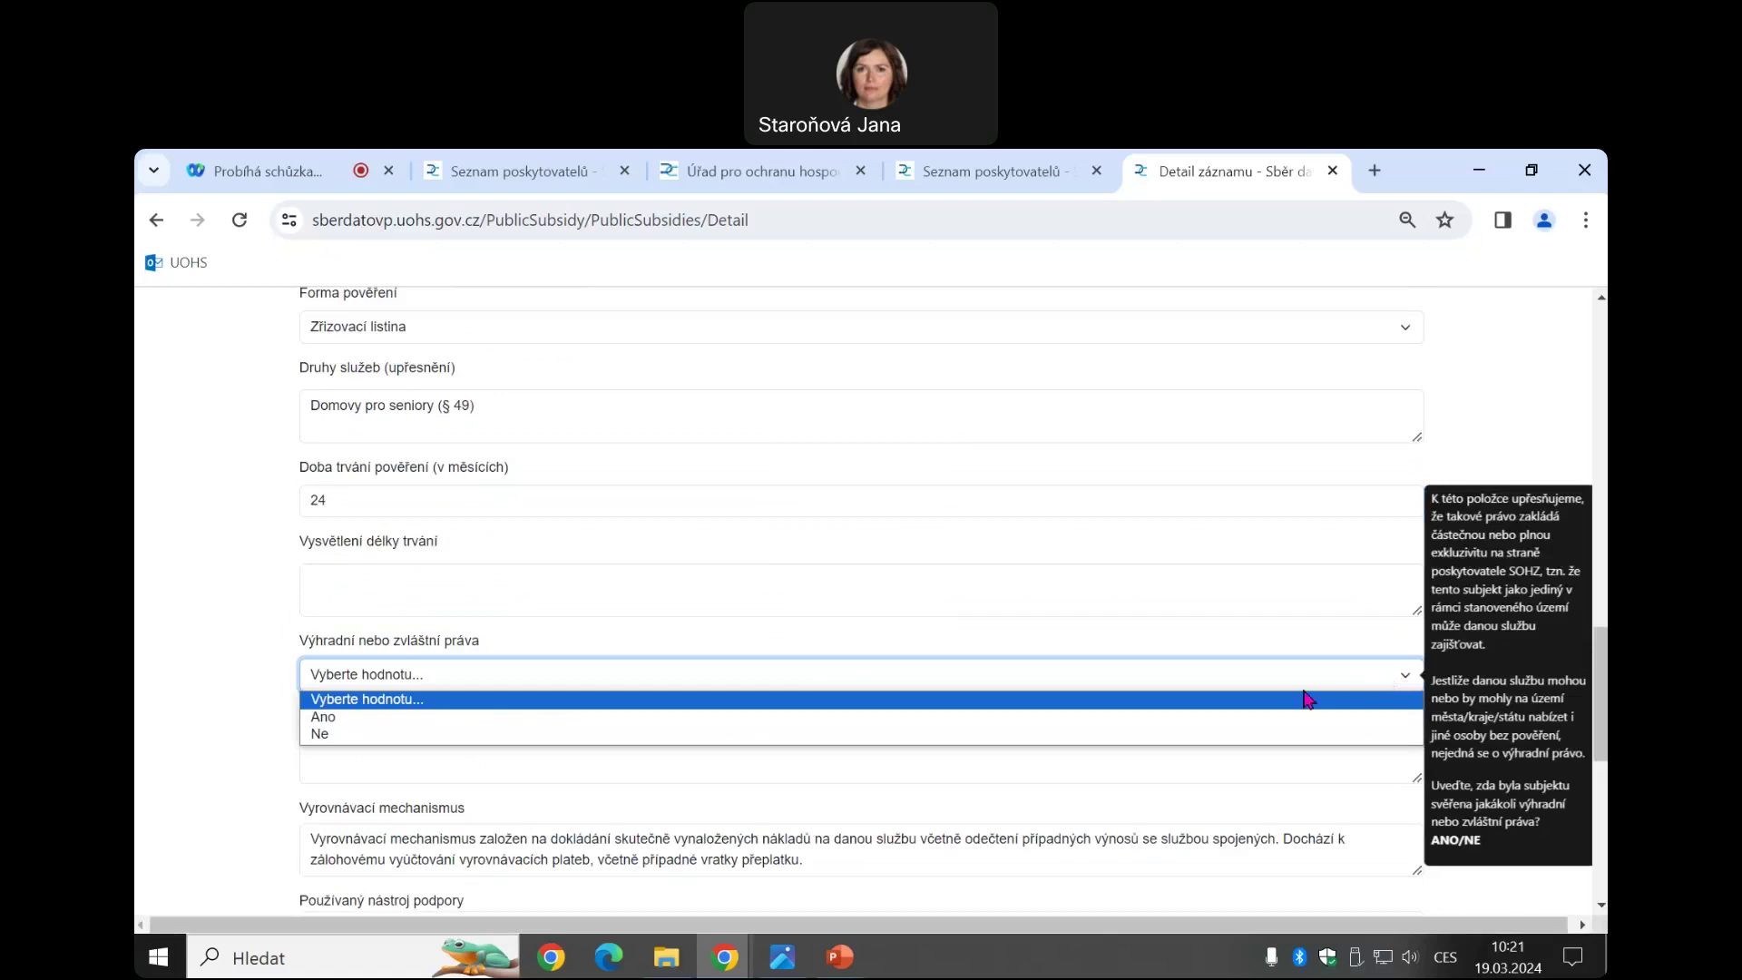
click(918, 735)
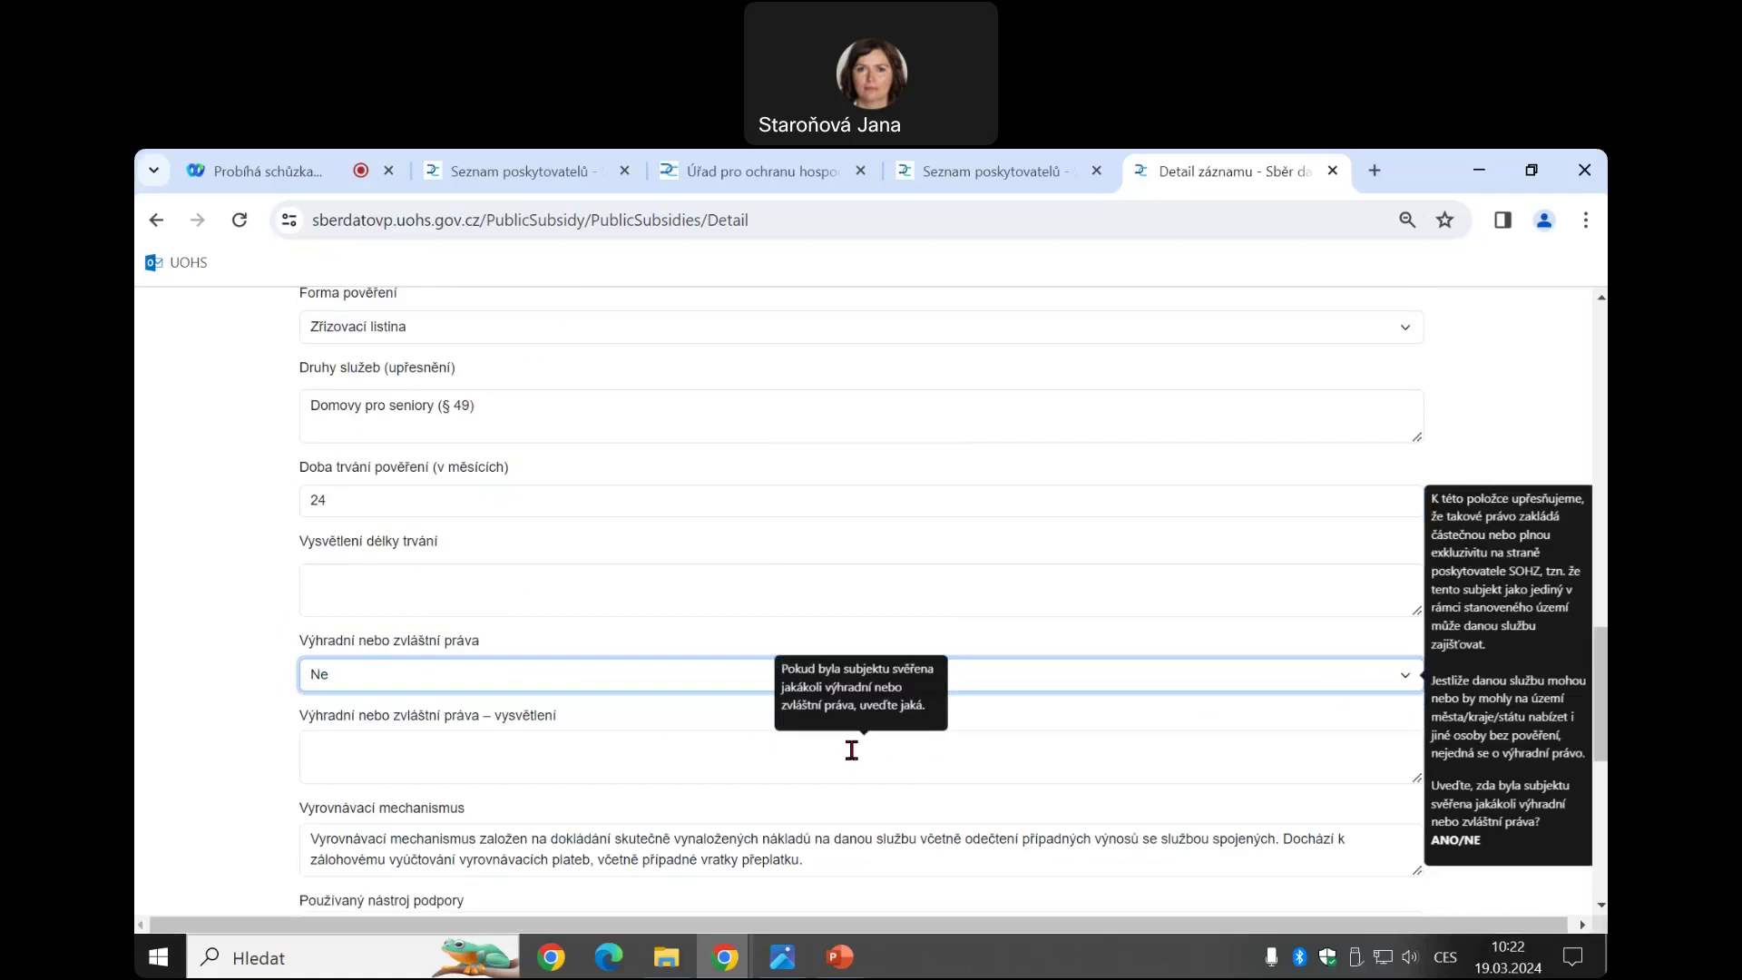
Keep the prefilled Vyrovnávací mechanismus text, set Používaný nástroj podpory to "Příspěvek" and the cost method to "Metoda přidělování nákladů (PN)"
click(1354, 856)
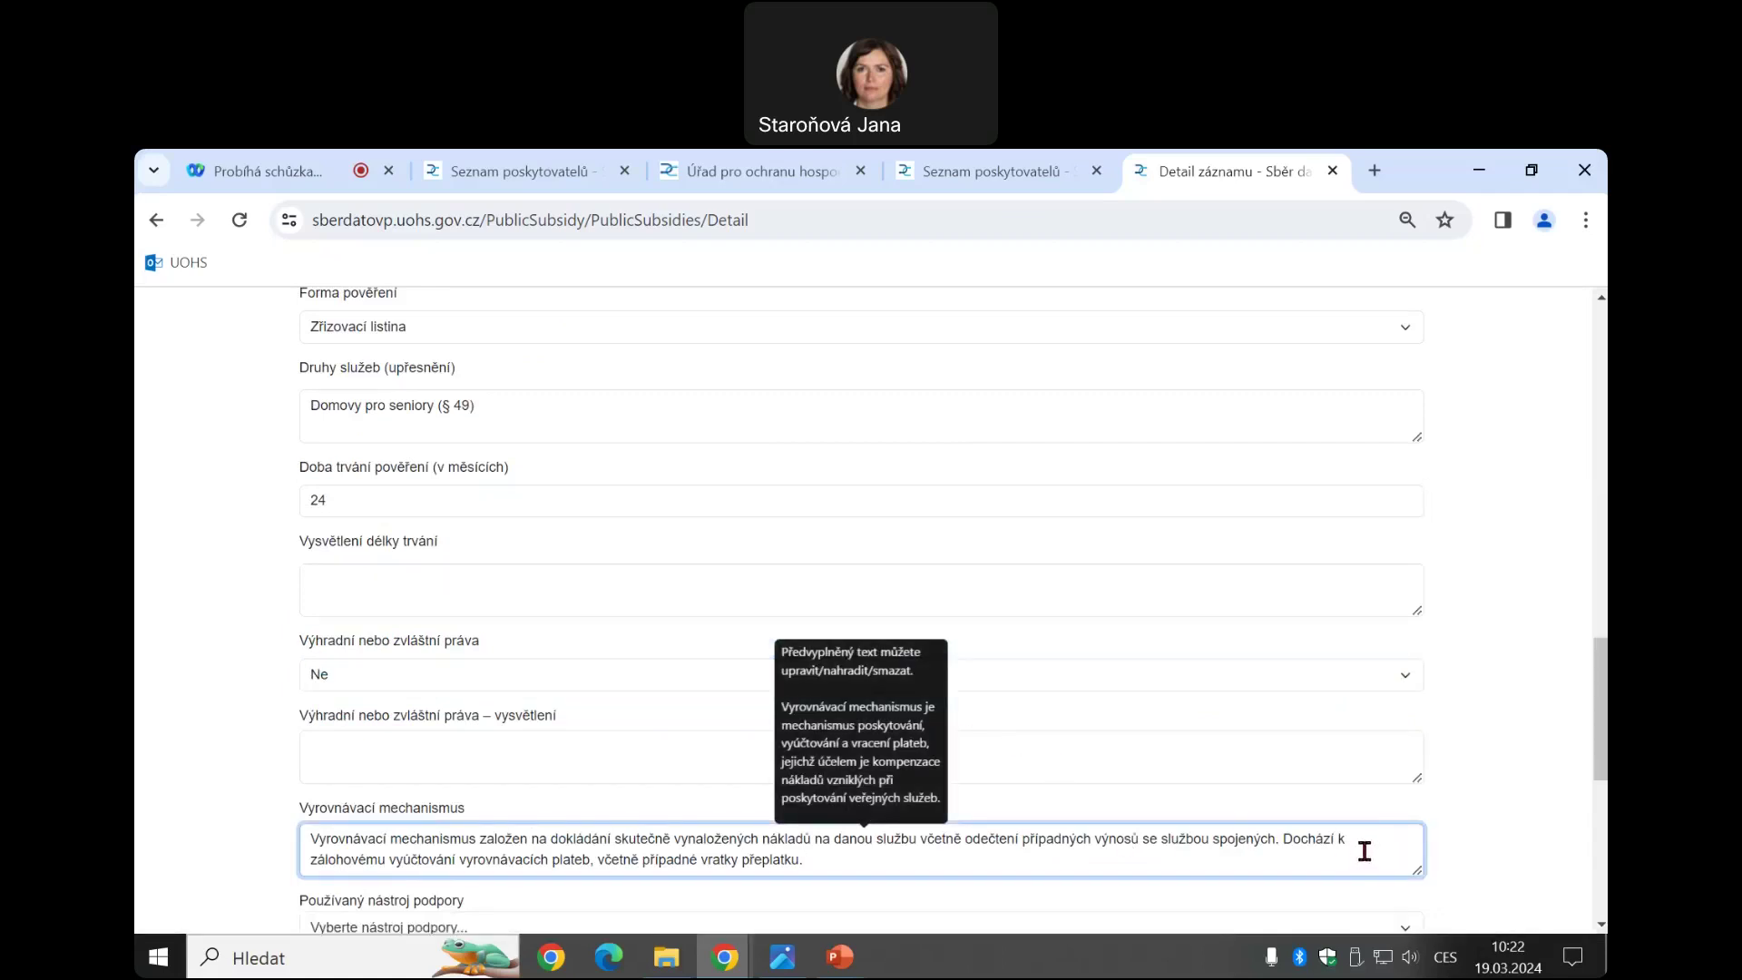
scroll(1370, 817, down, 2)
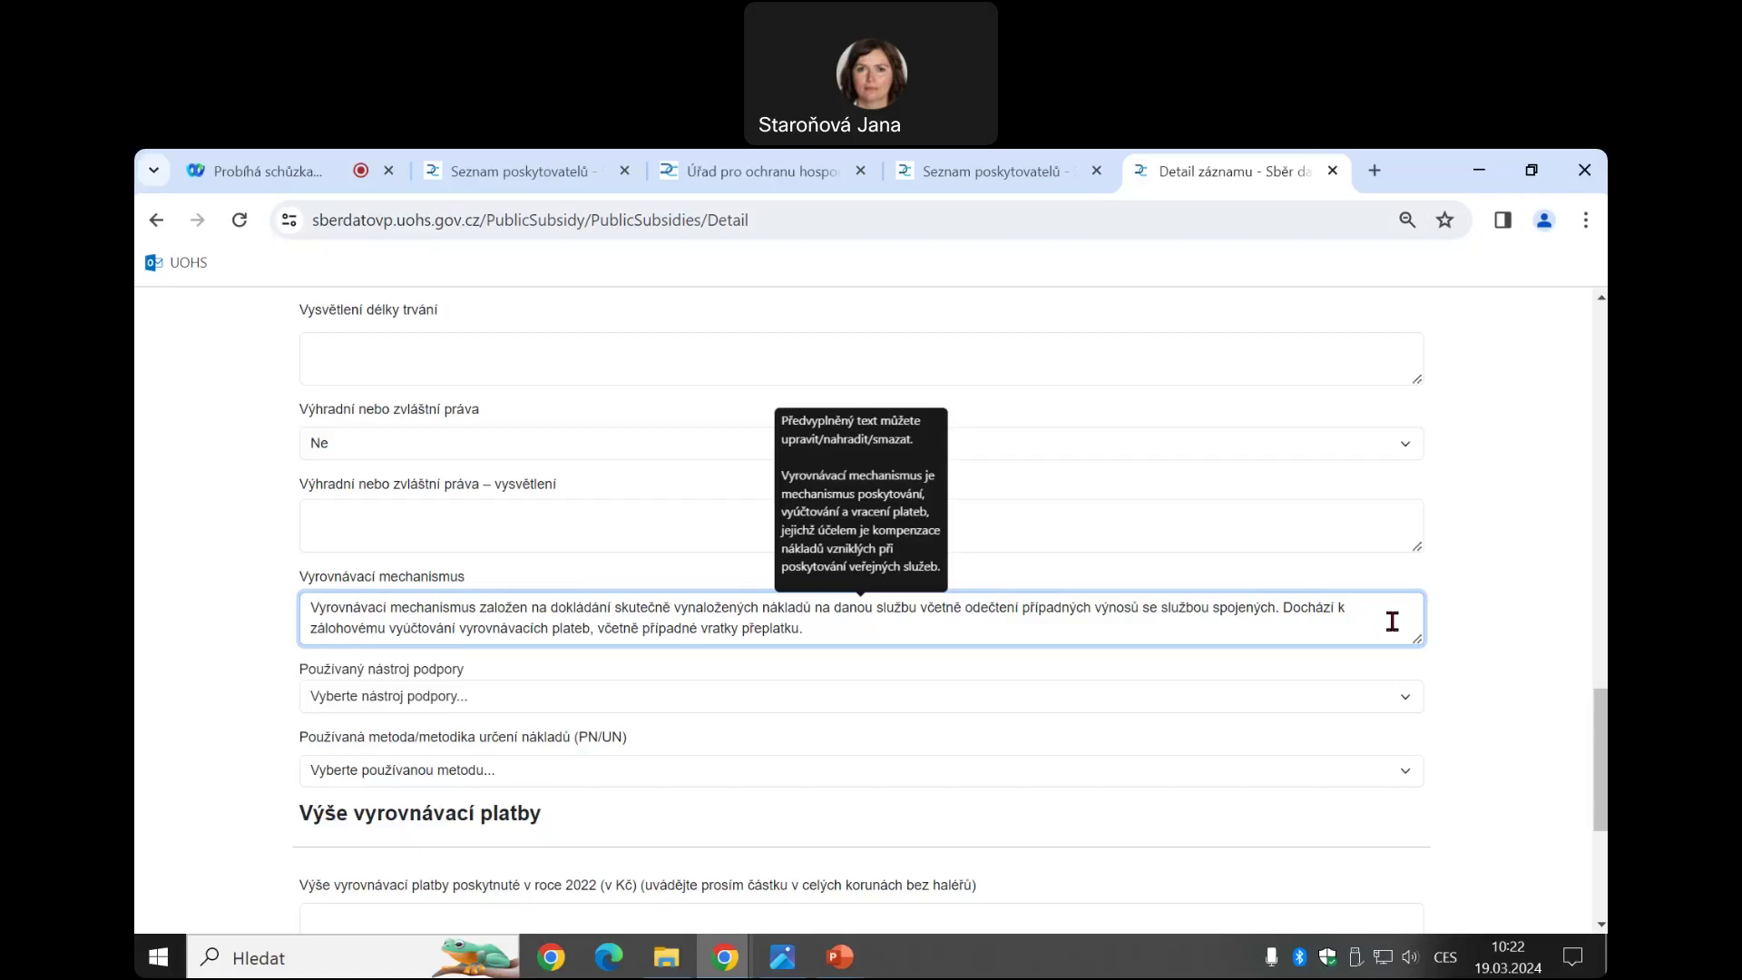
click(1418, 695)
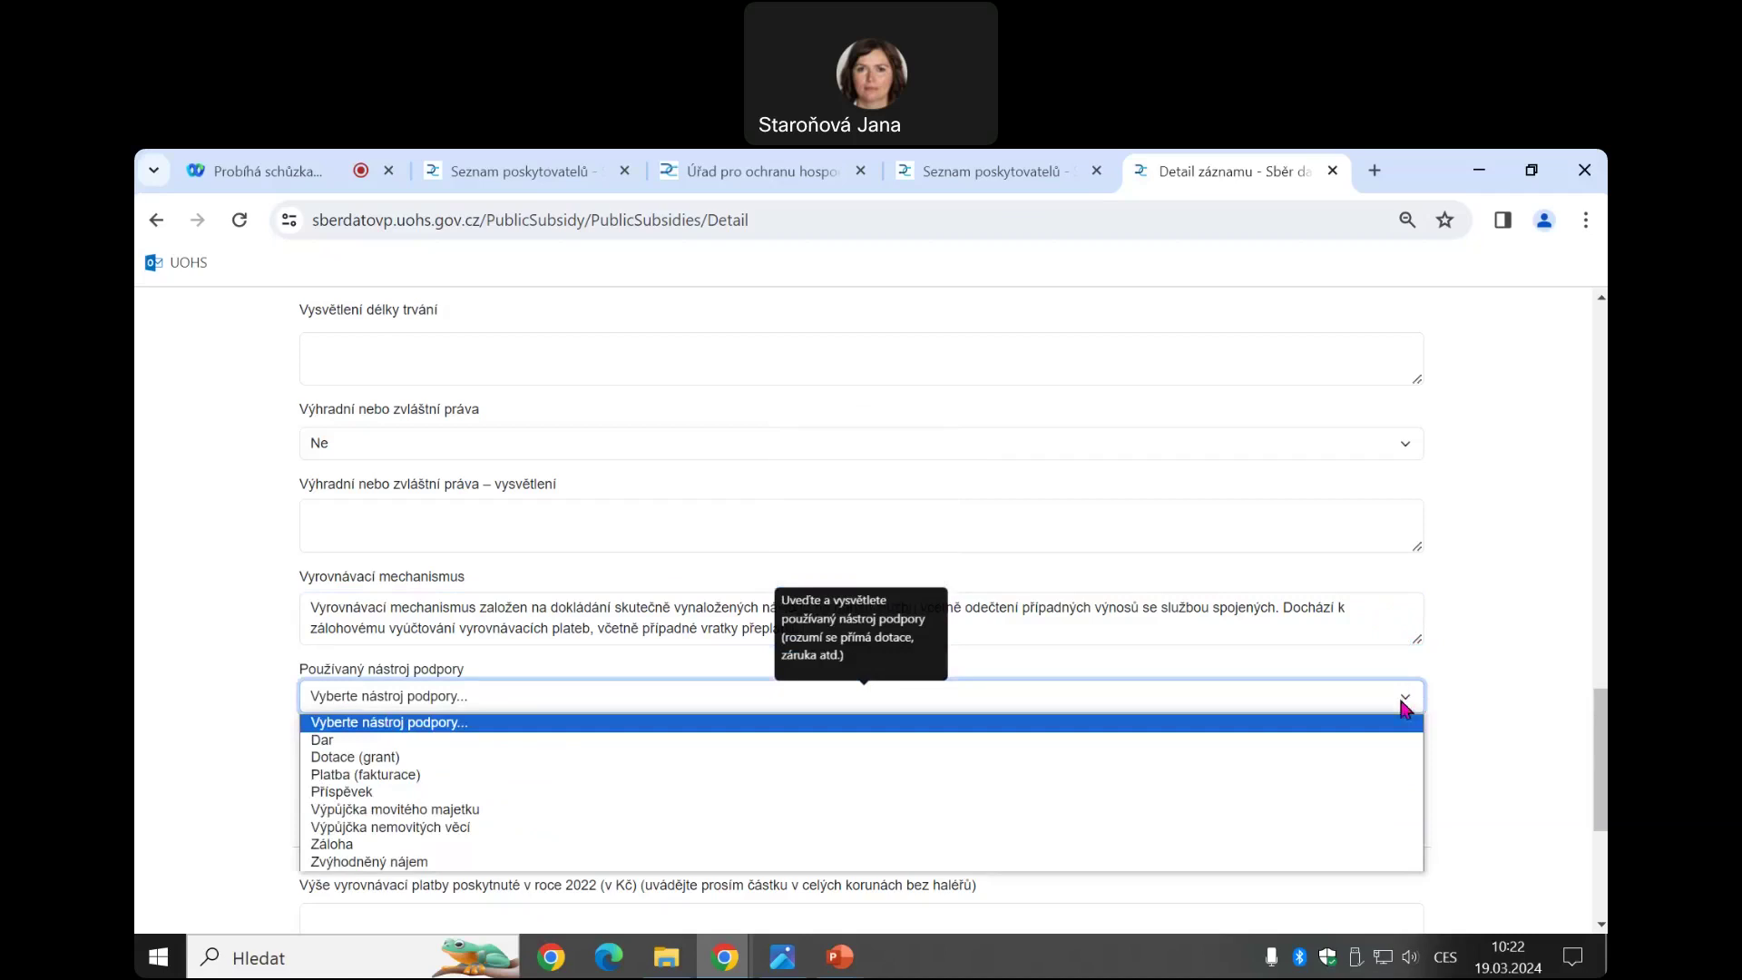
click(726, 793)
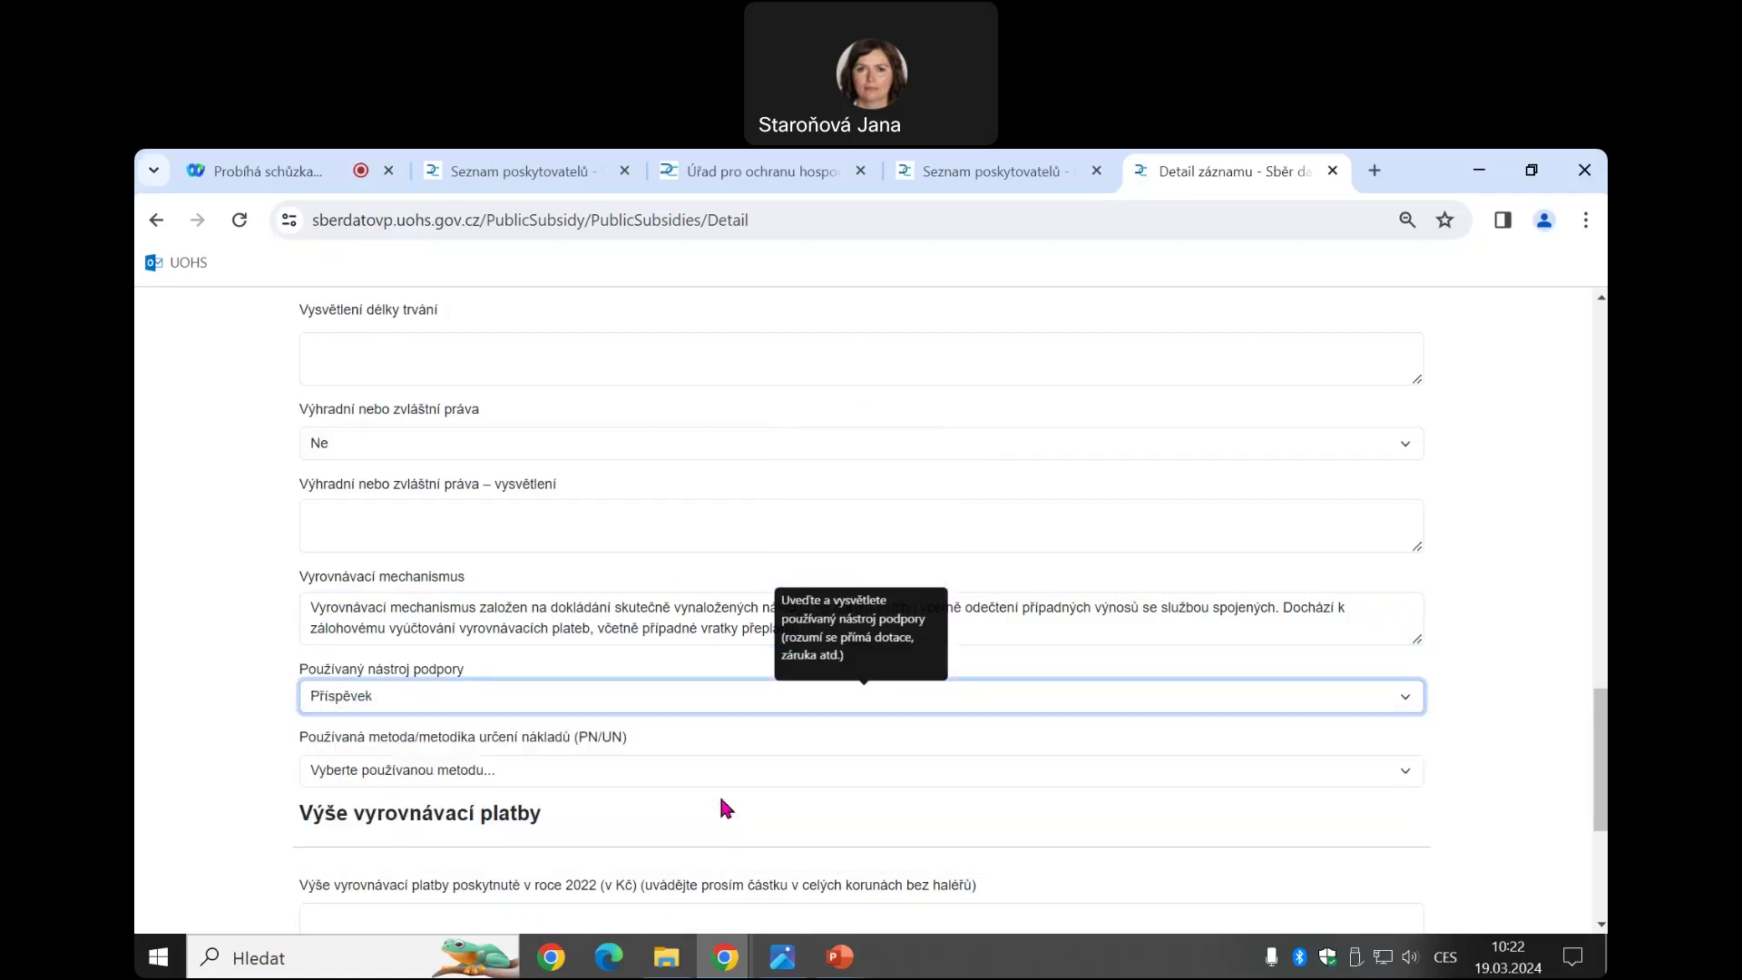
scroll(850, 807, down, 1)
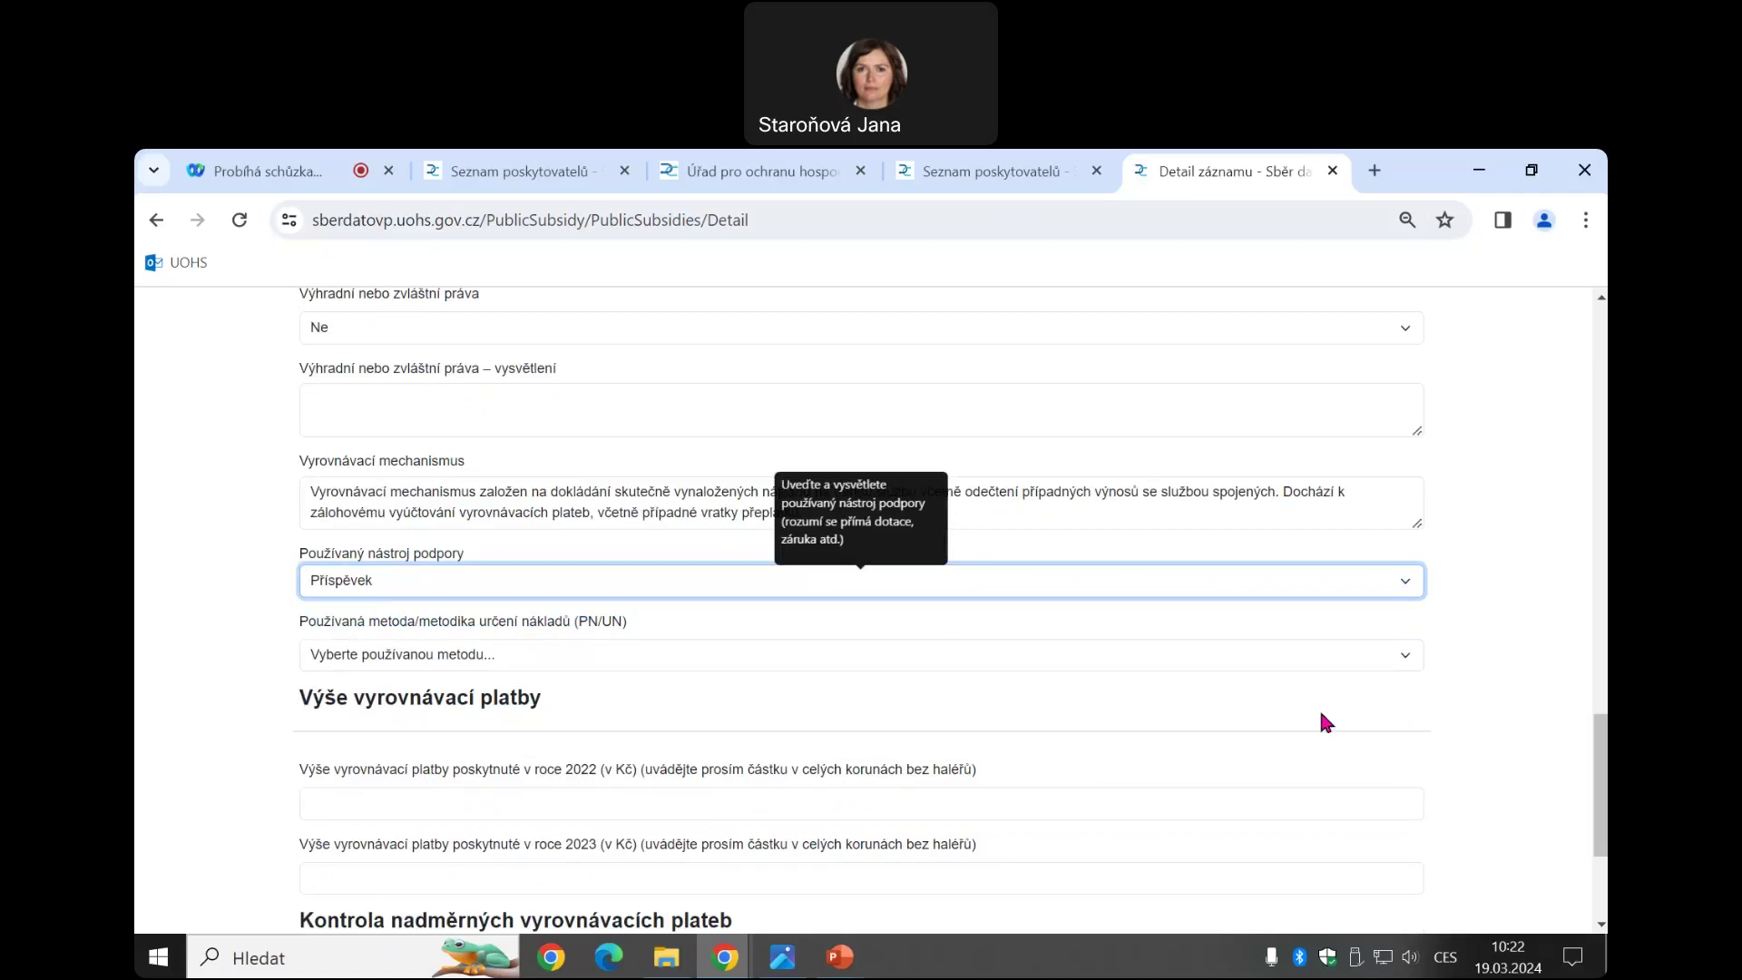
click(1407, 660)
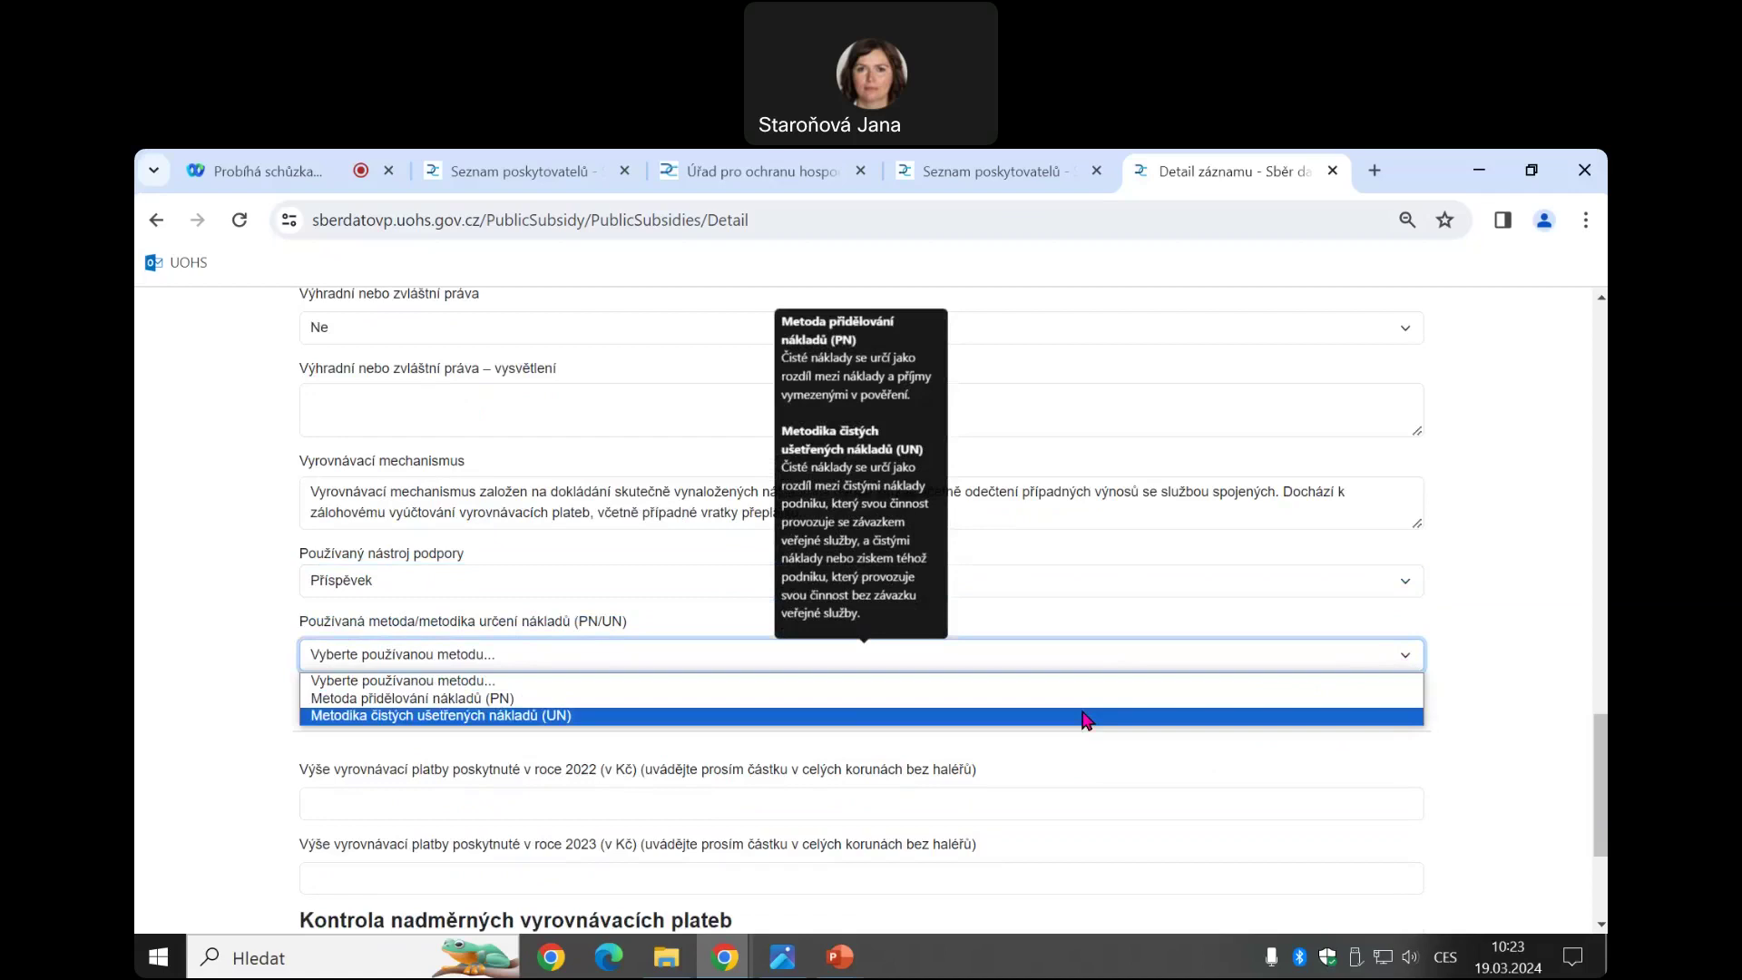
click(1016, 701)
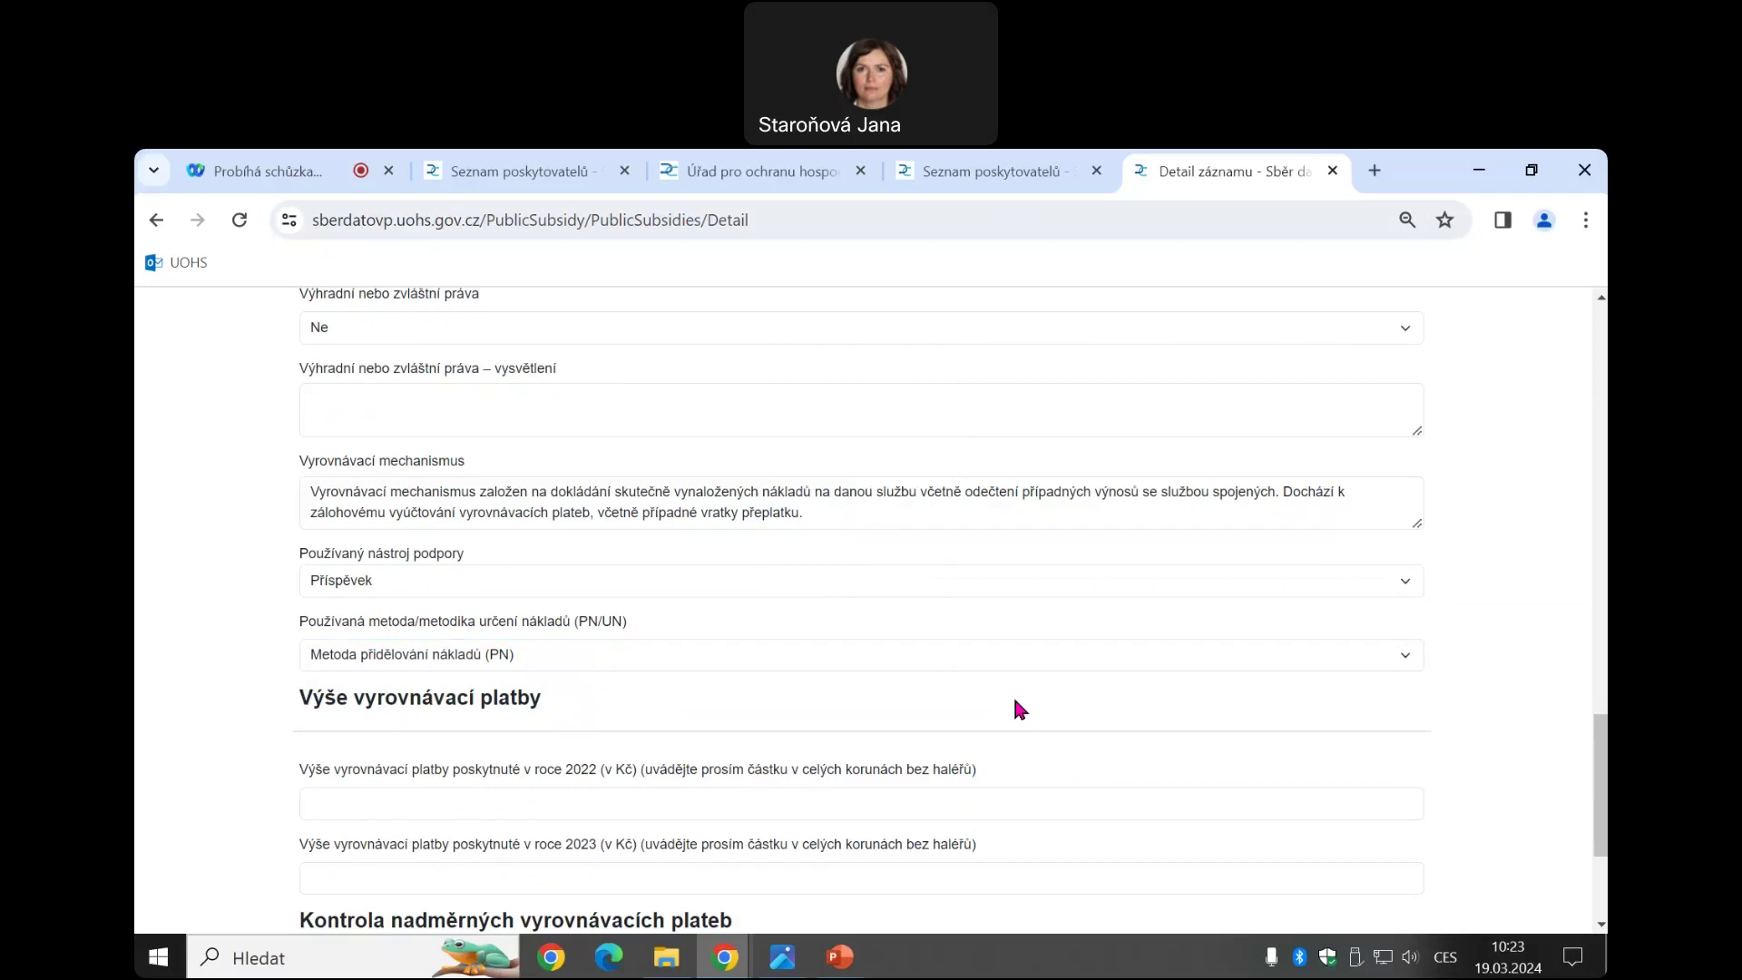
Under Výše vyrovnávací platby, enter 20000000 Kč as the compensation payment for both 2022 and 2023
scroll(1020, 709, down, 1)
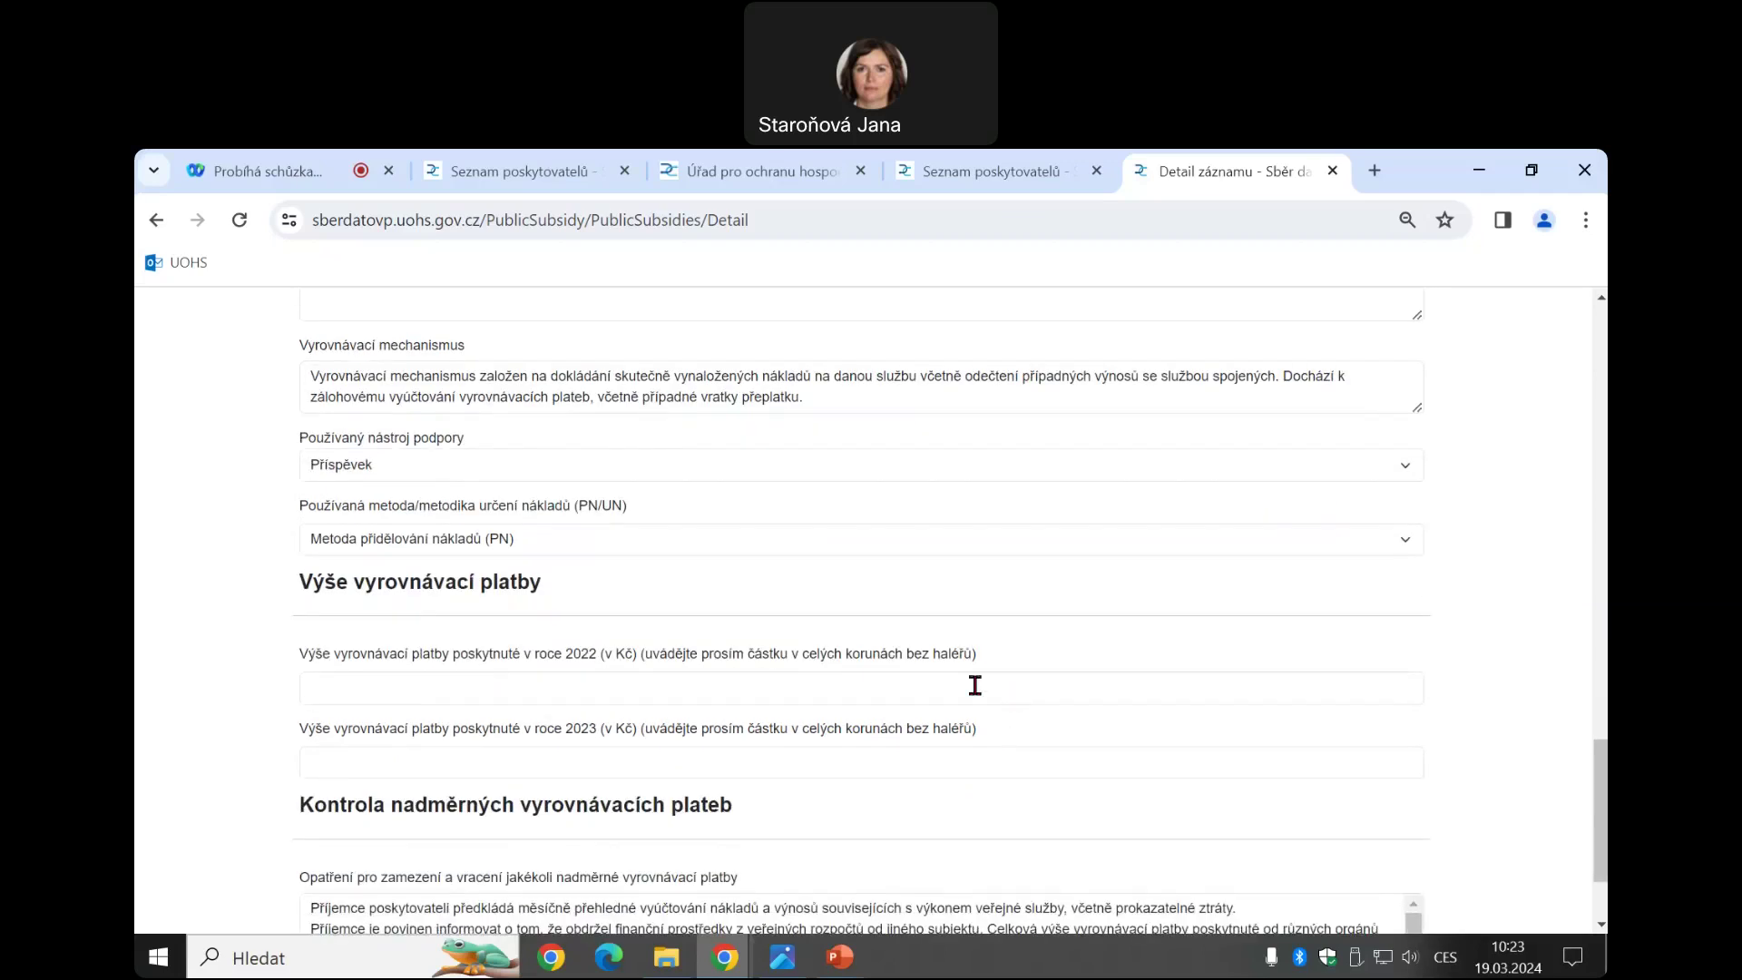
click(1009, 691)
text(20)
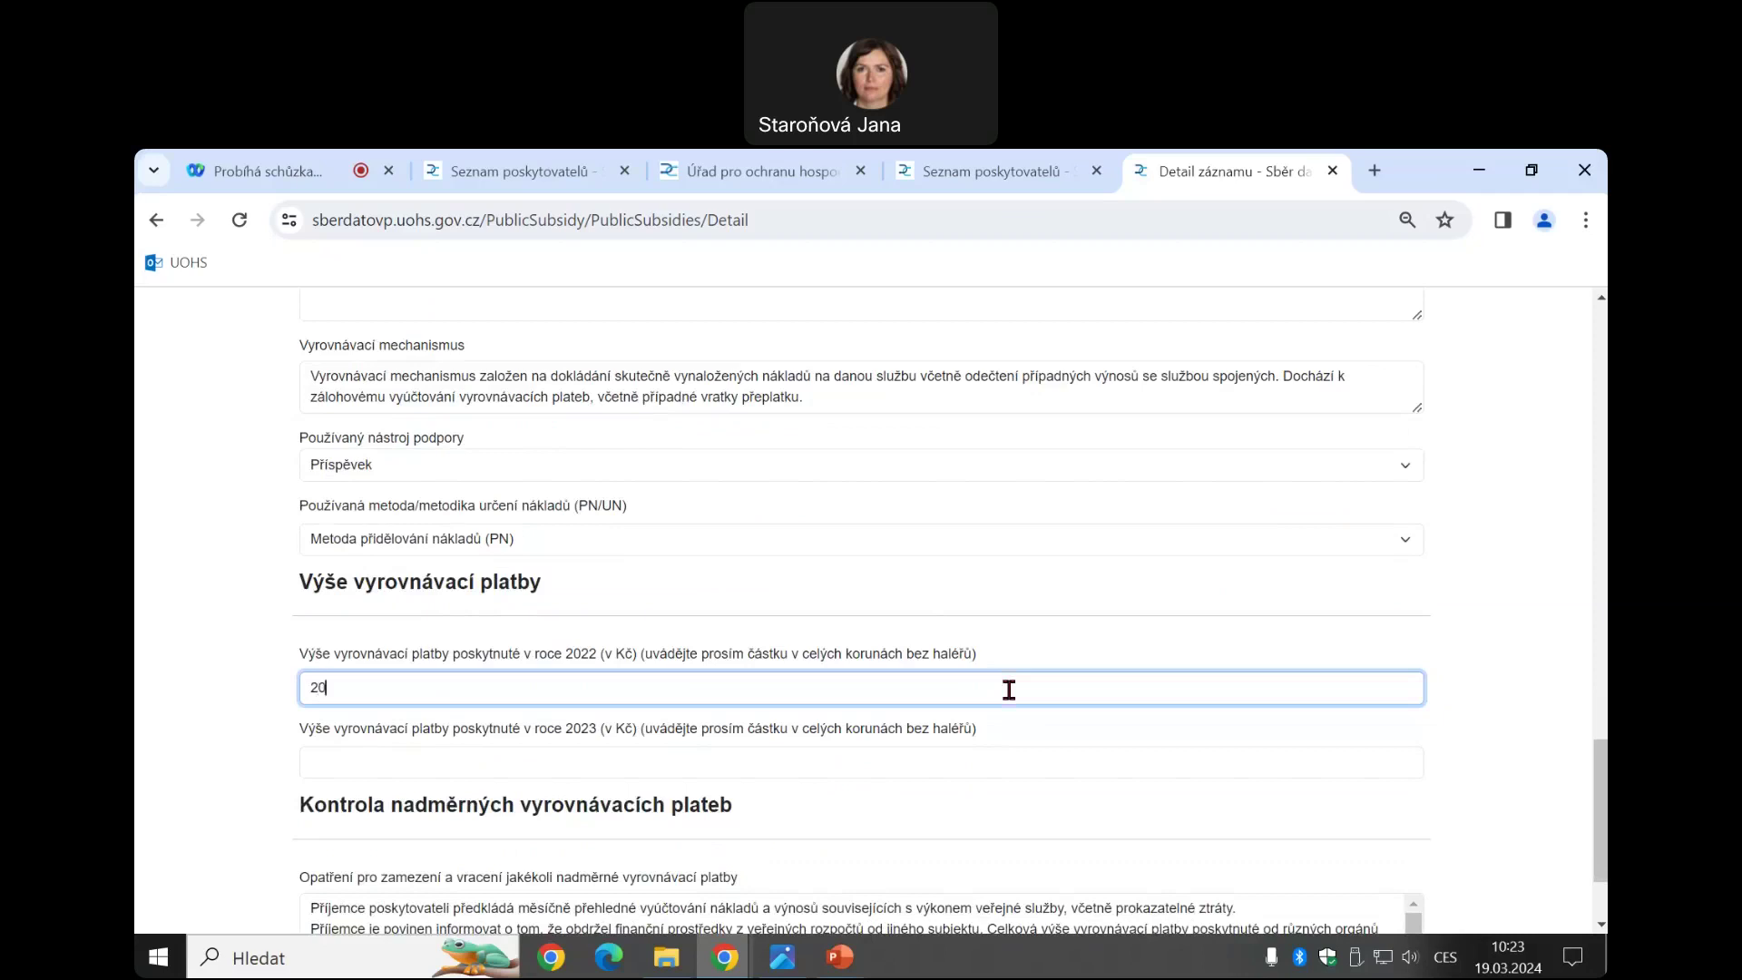
text(000000)
click(647, 752)
text(20)
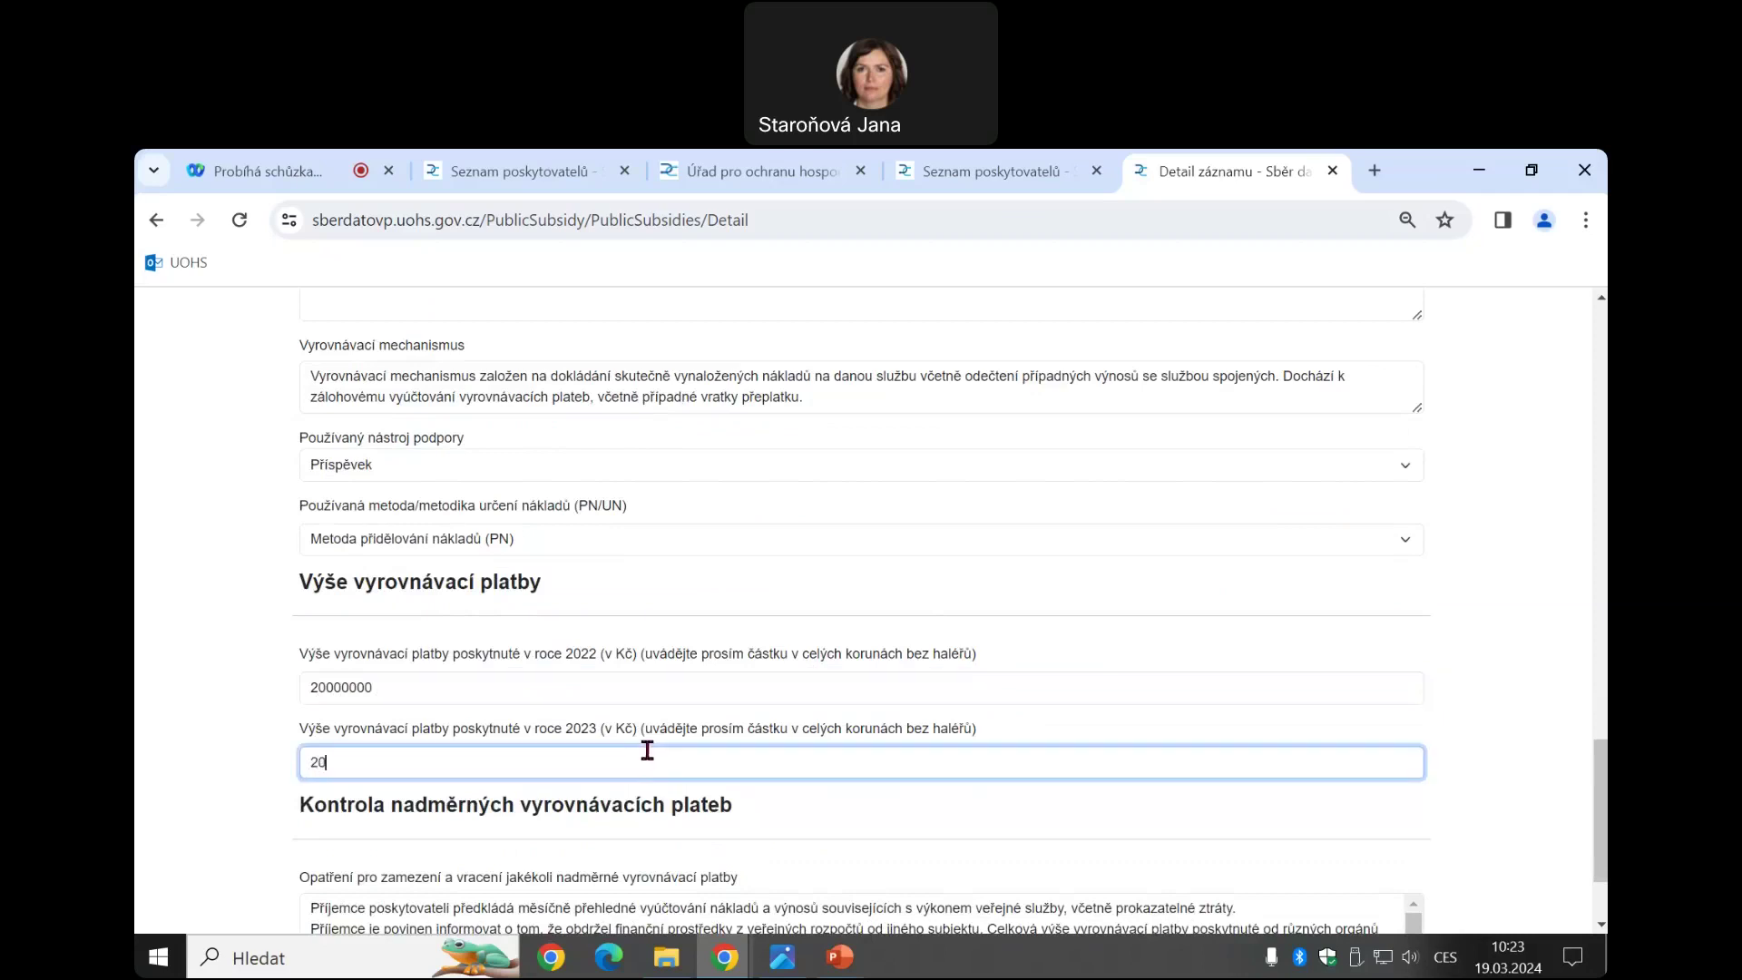
text(000000)
Read through the prefilled measures against excessive compensation payments and save the new record
scroll(646, 719, down, 3)
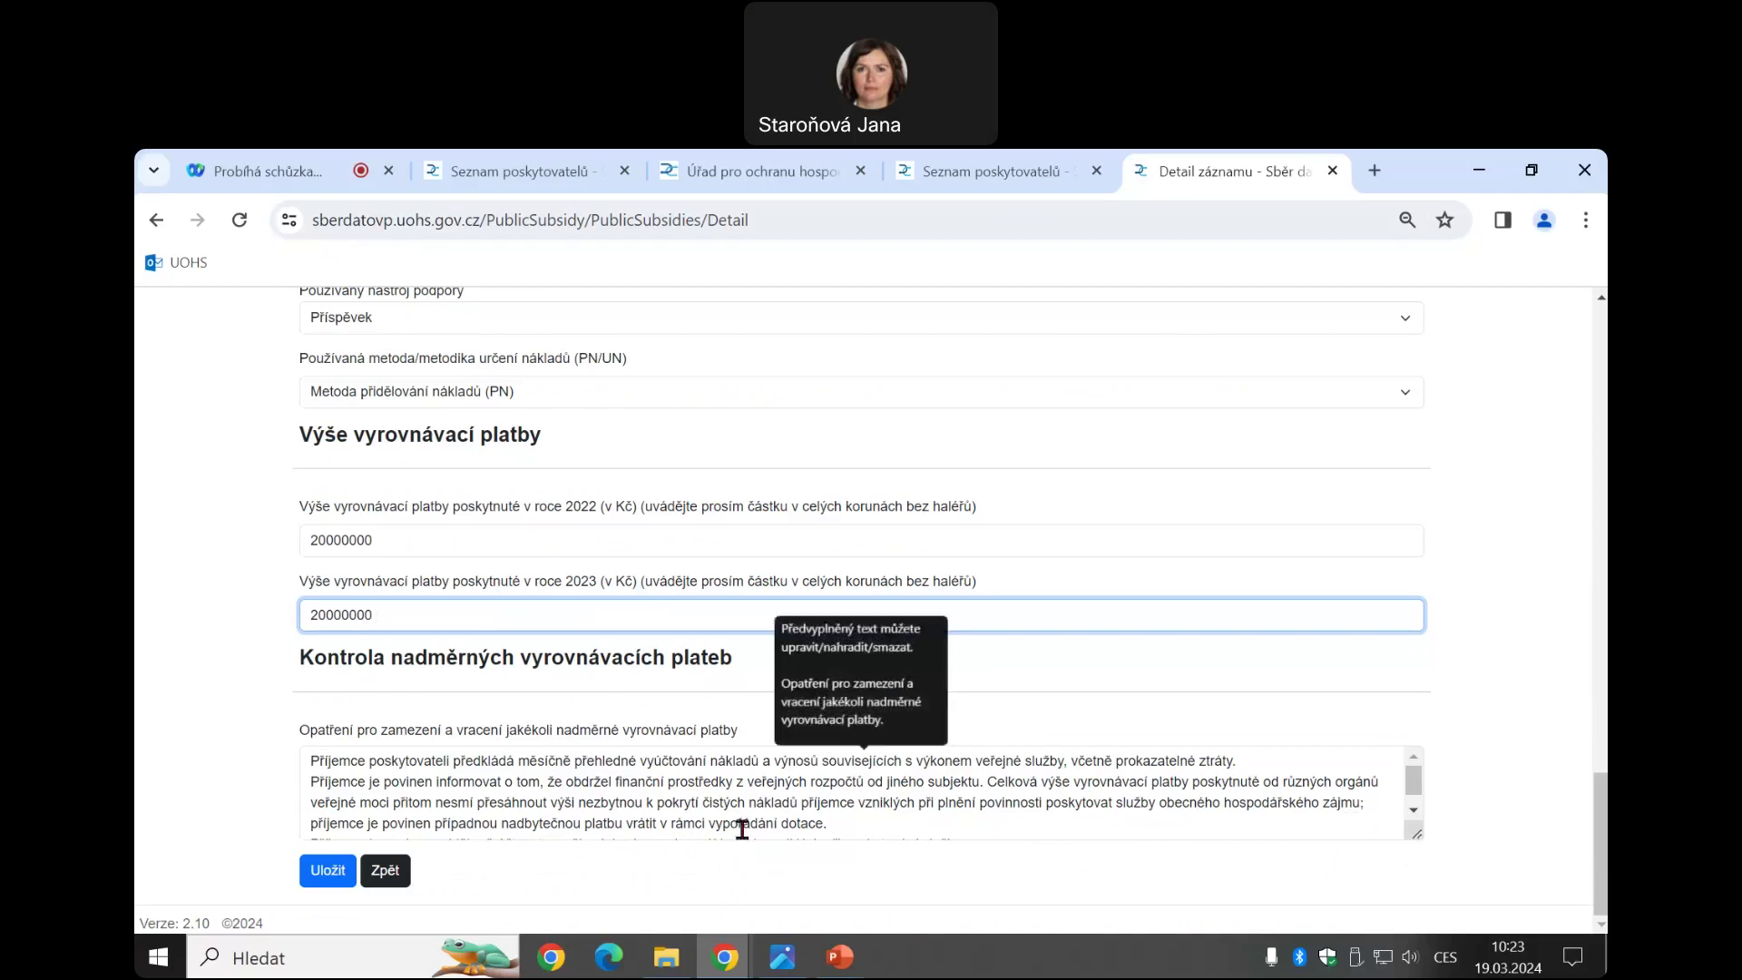
scroll(692, 820, down, 1)
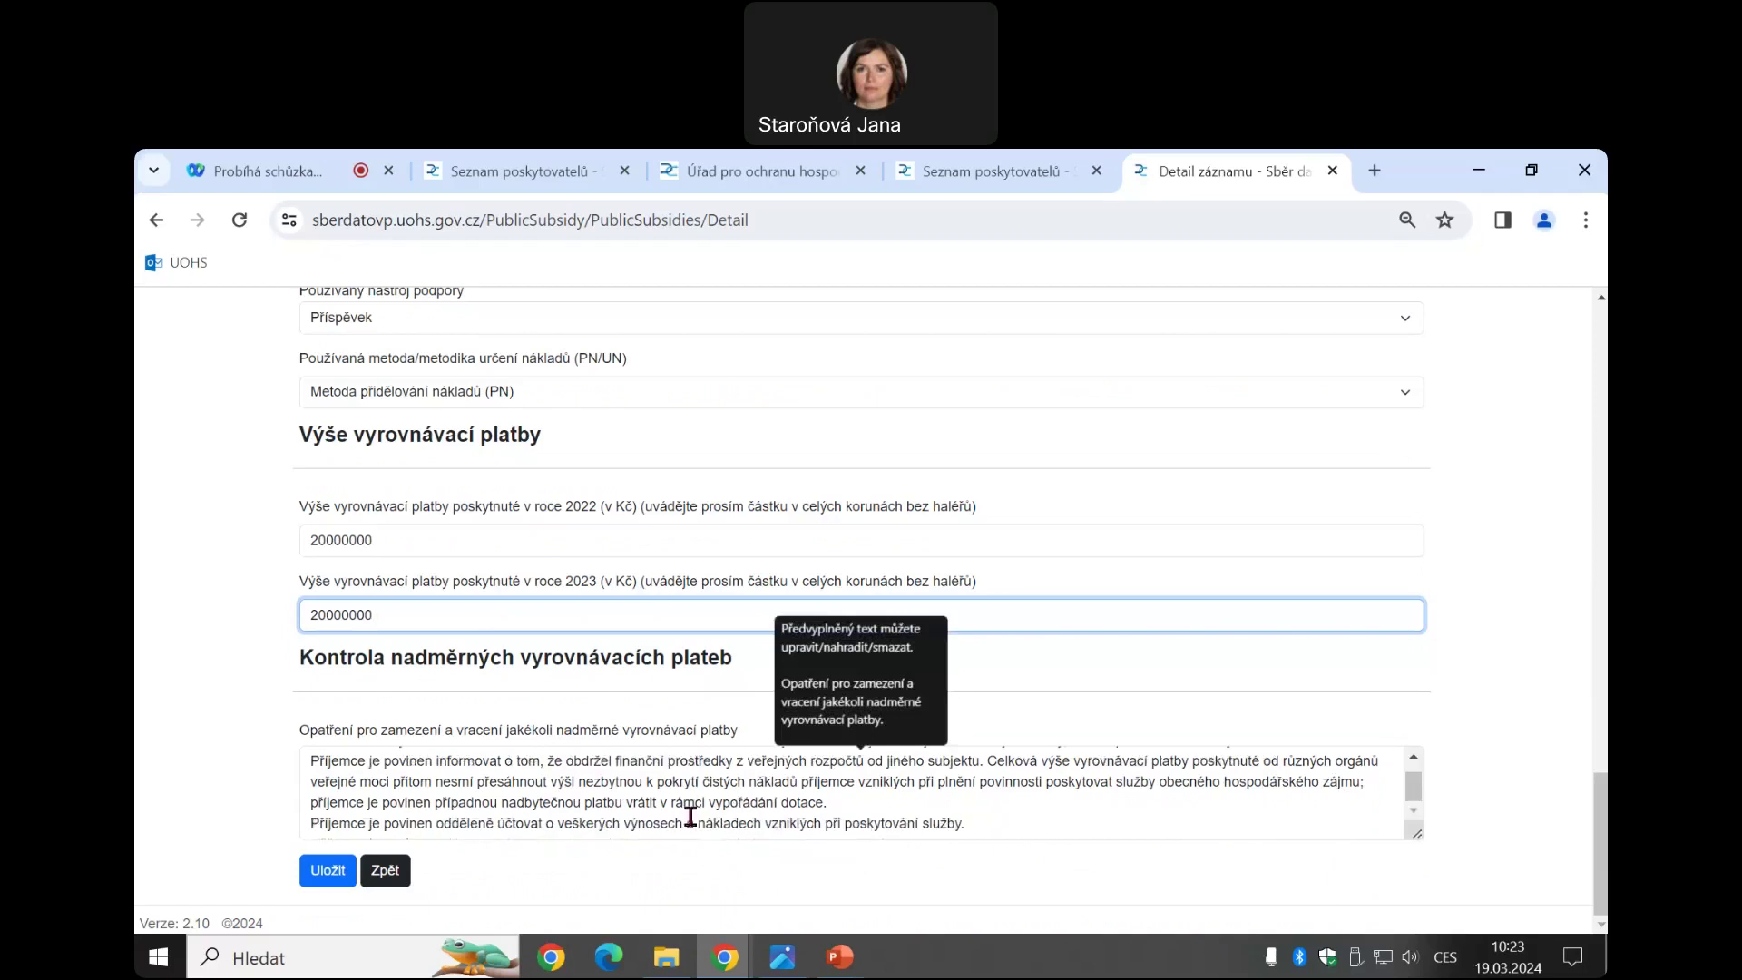
click(336, 870)
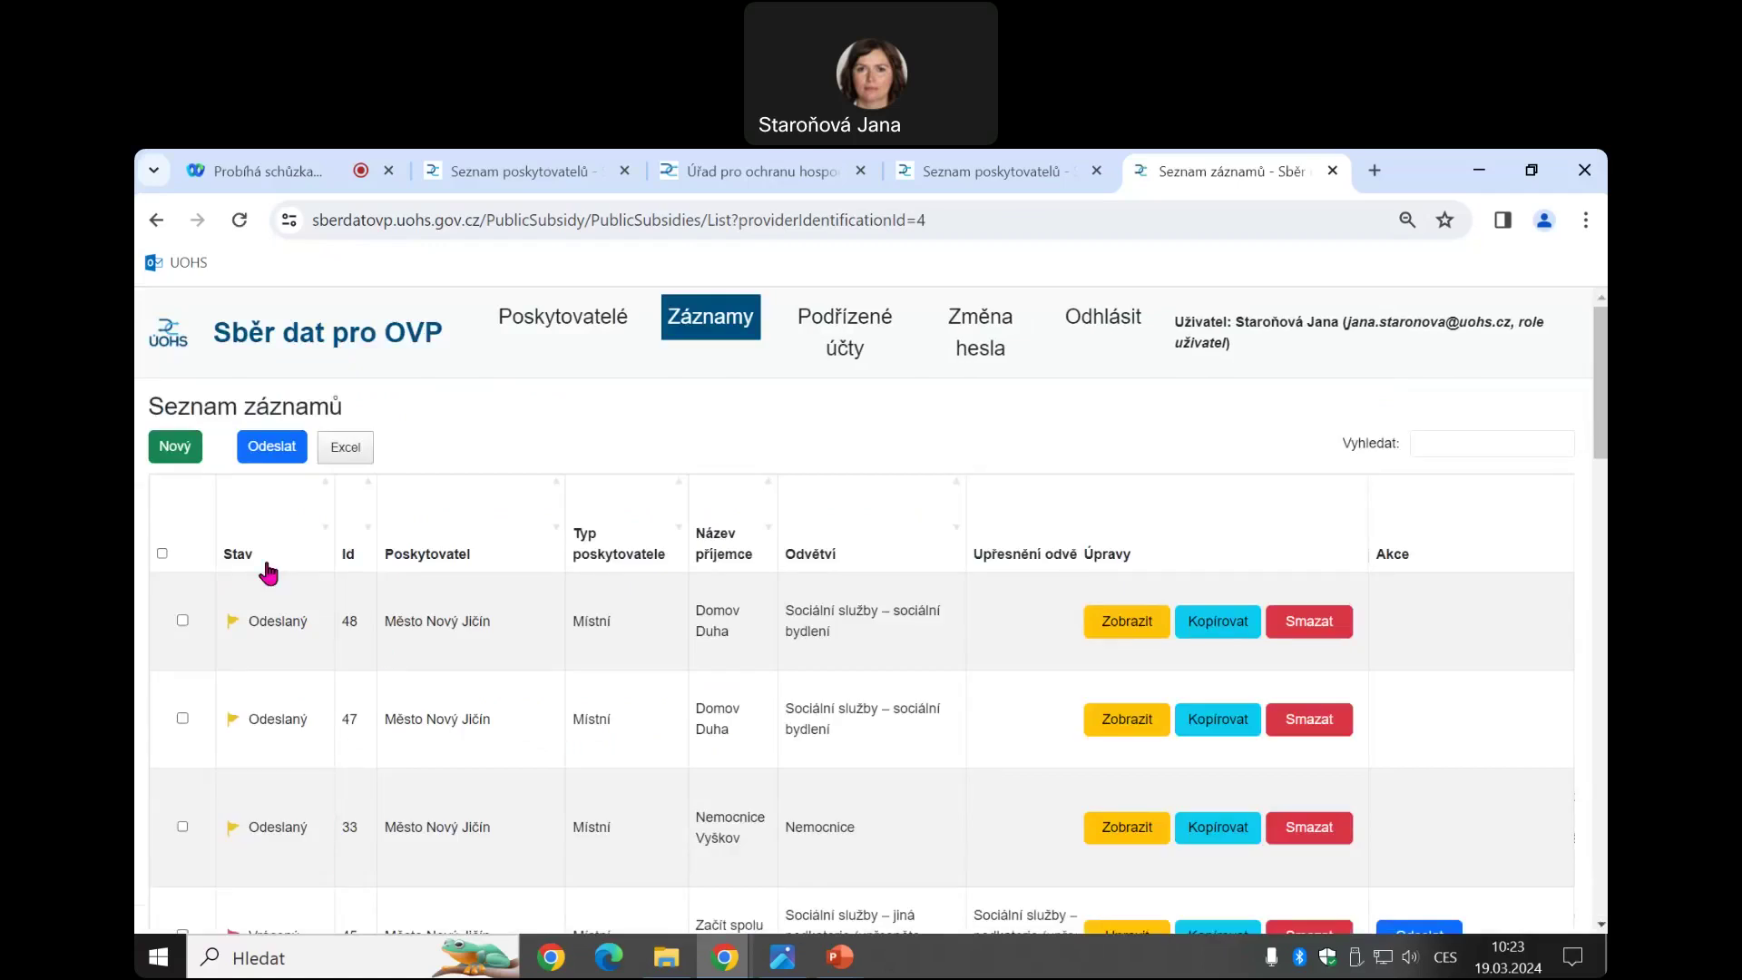
Sort the record list by Stav with Vytvořený first, and submit the newly created Domov Duha record
click(240, 551)
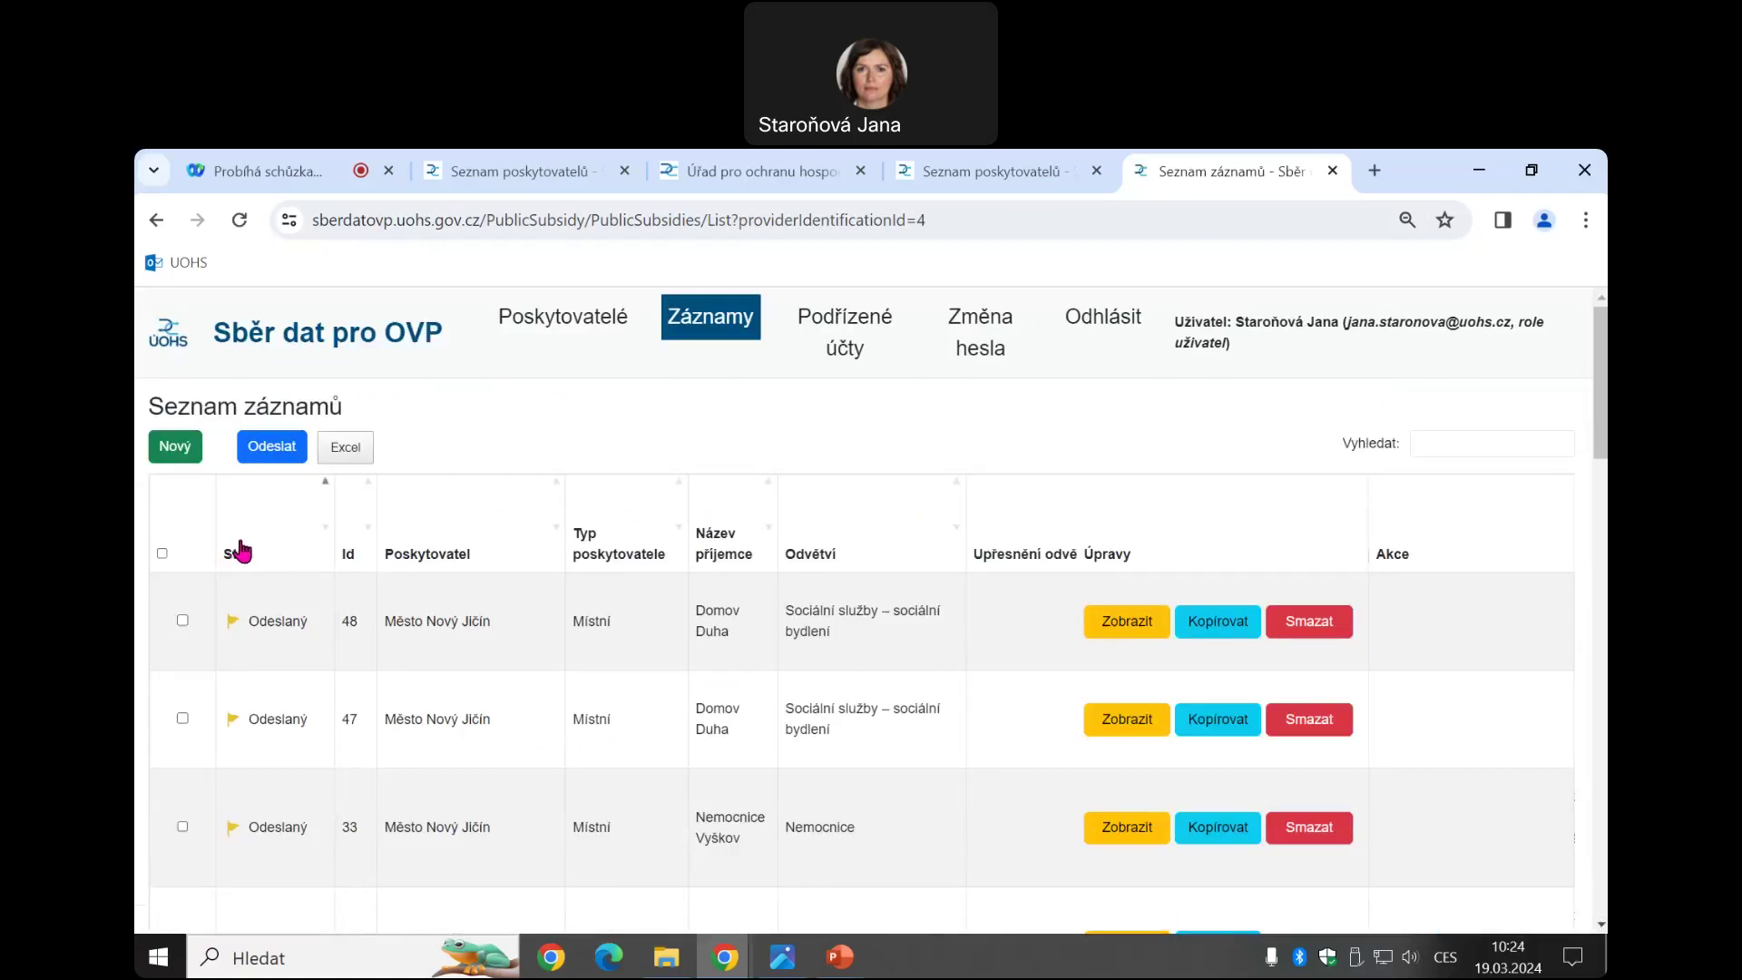
click(243, 545)
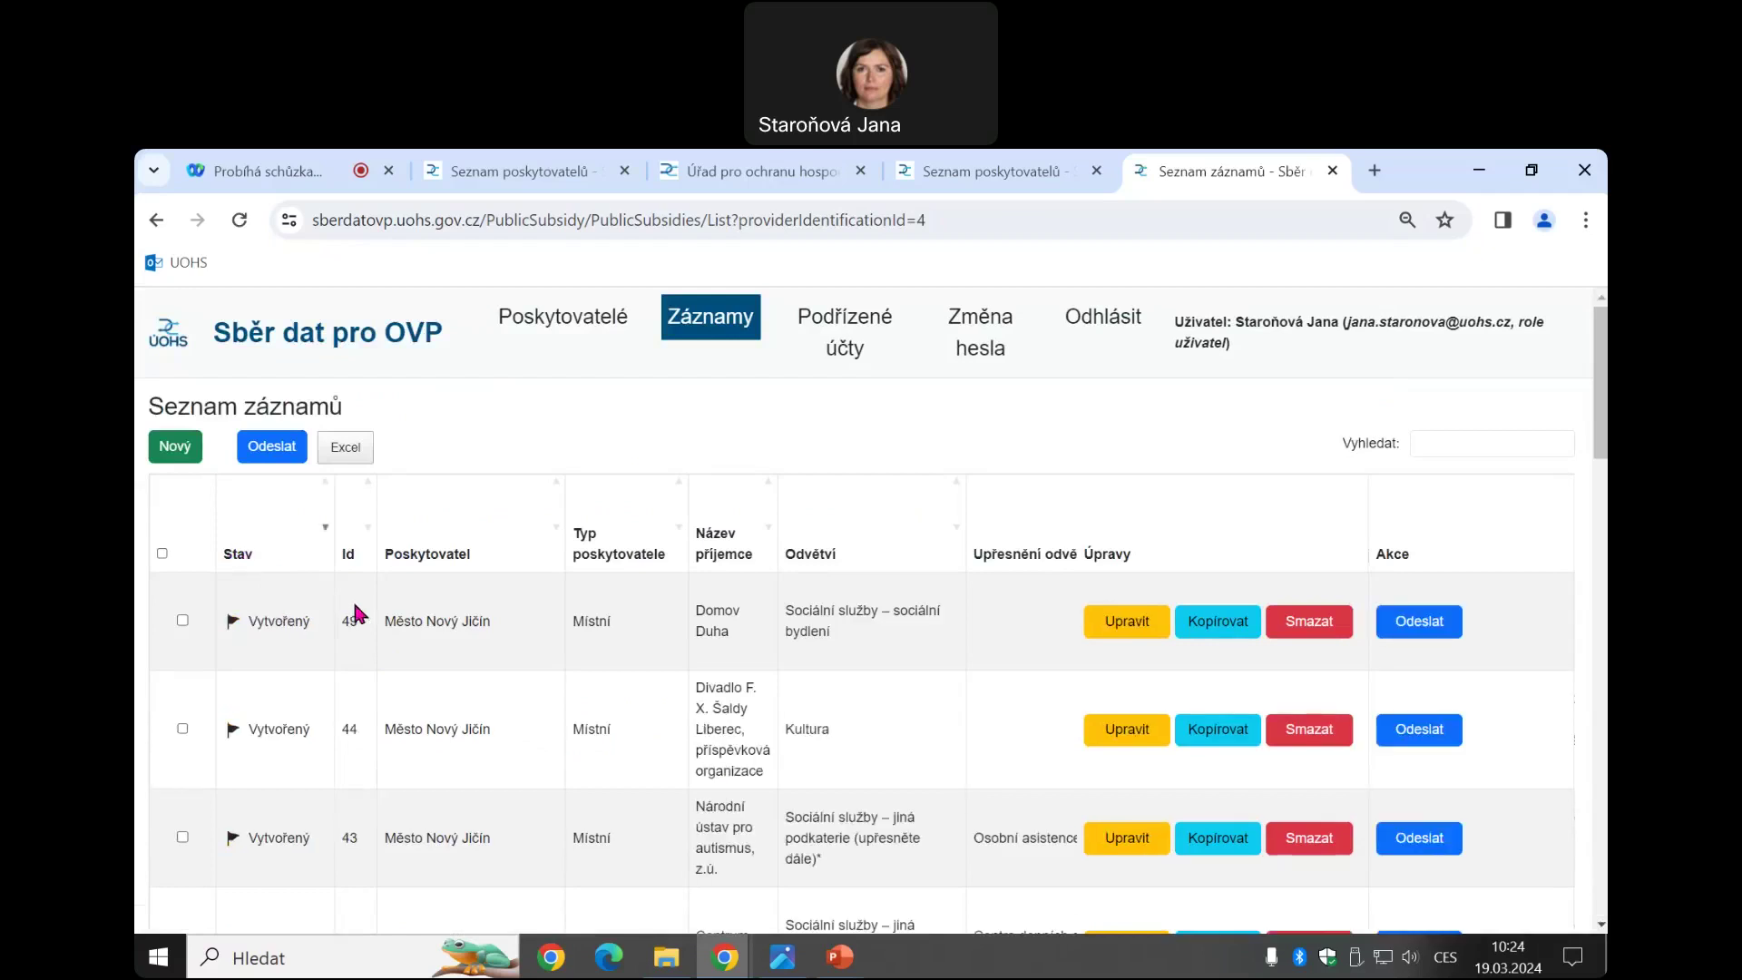
click(182, 620)
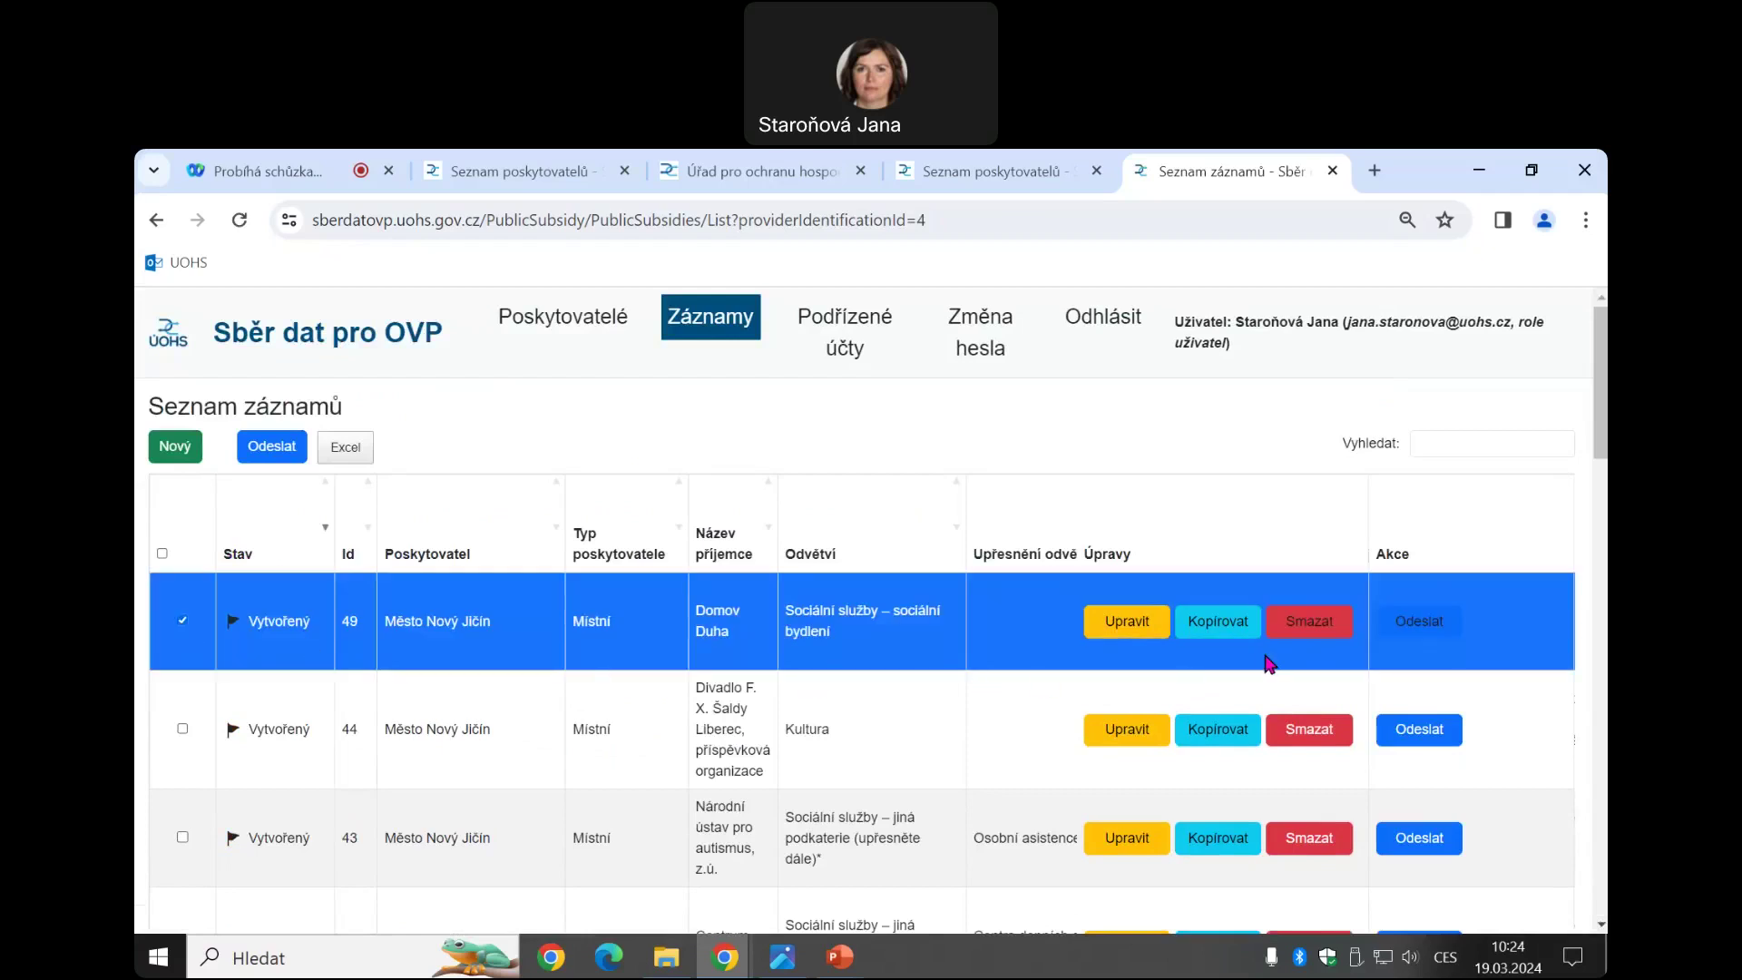
click(1427, 628)
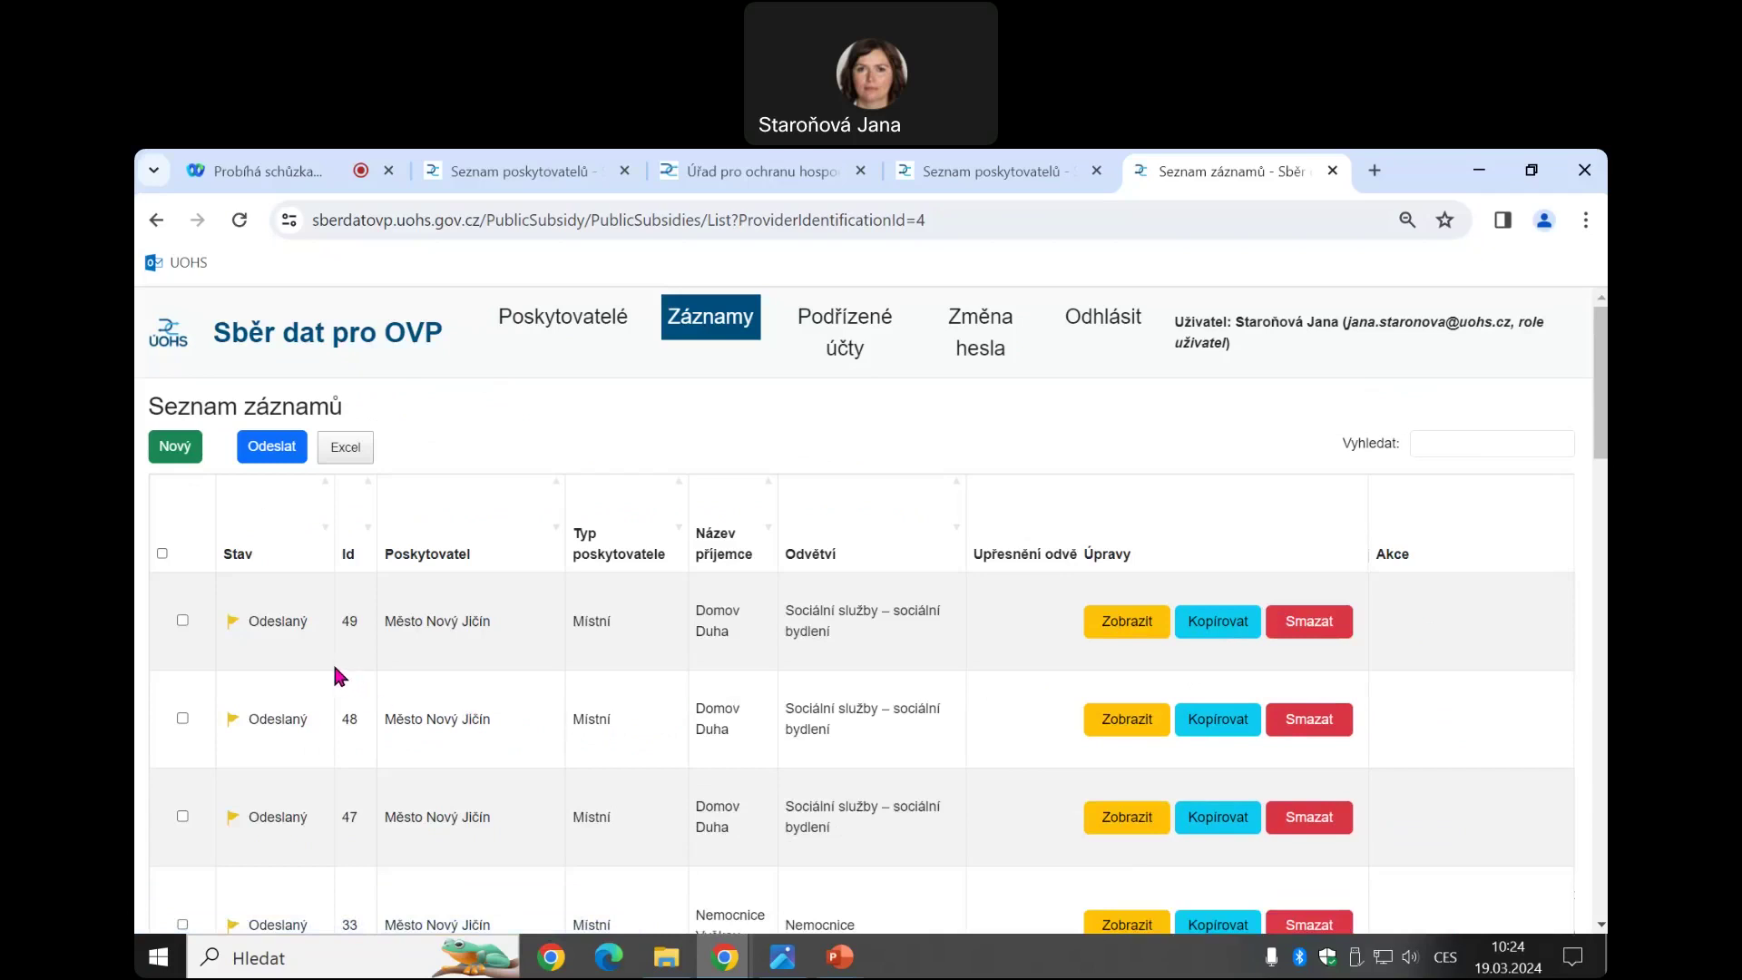
Find the record with status Vrácený for "Začít spolu z.s." in the list and open it for editing
scroll(332, 766, down, 5)
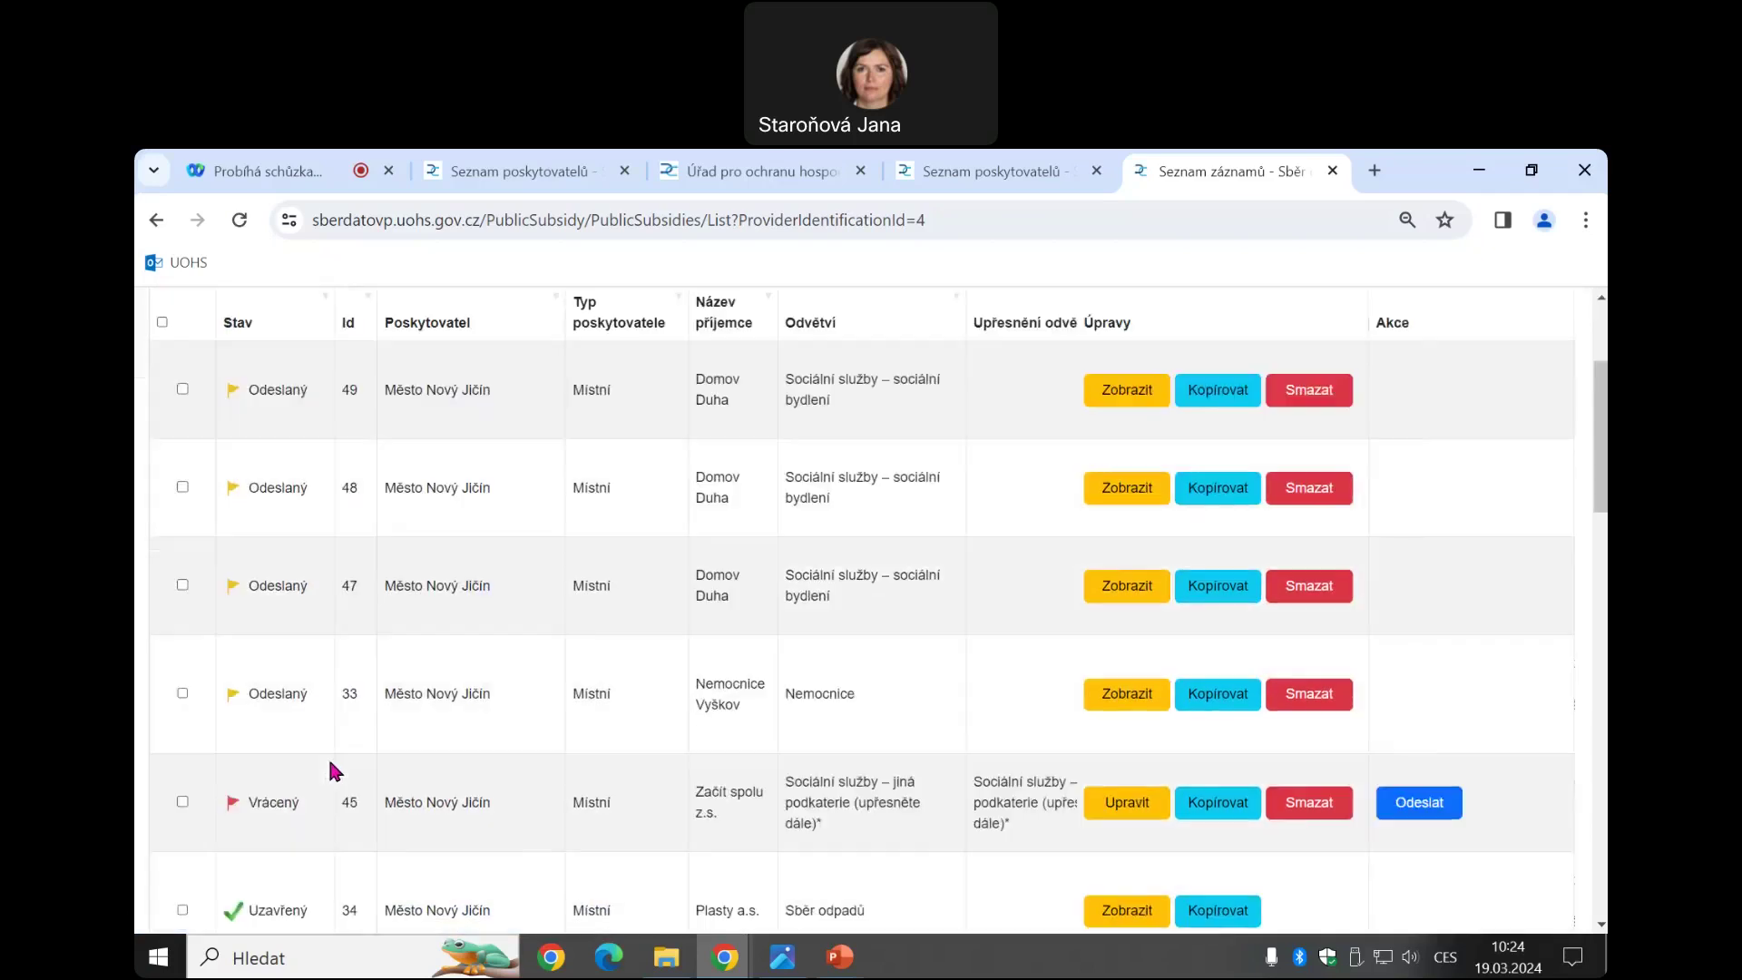
scroll(333, 780, down, 2)
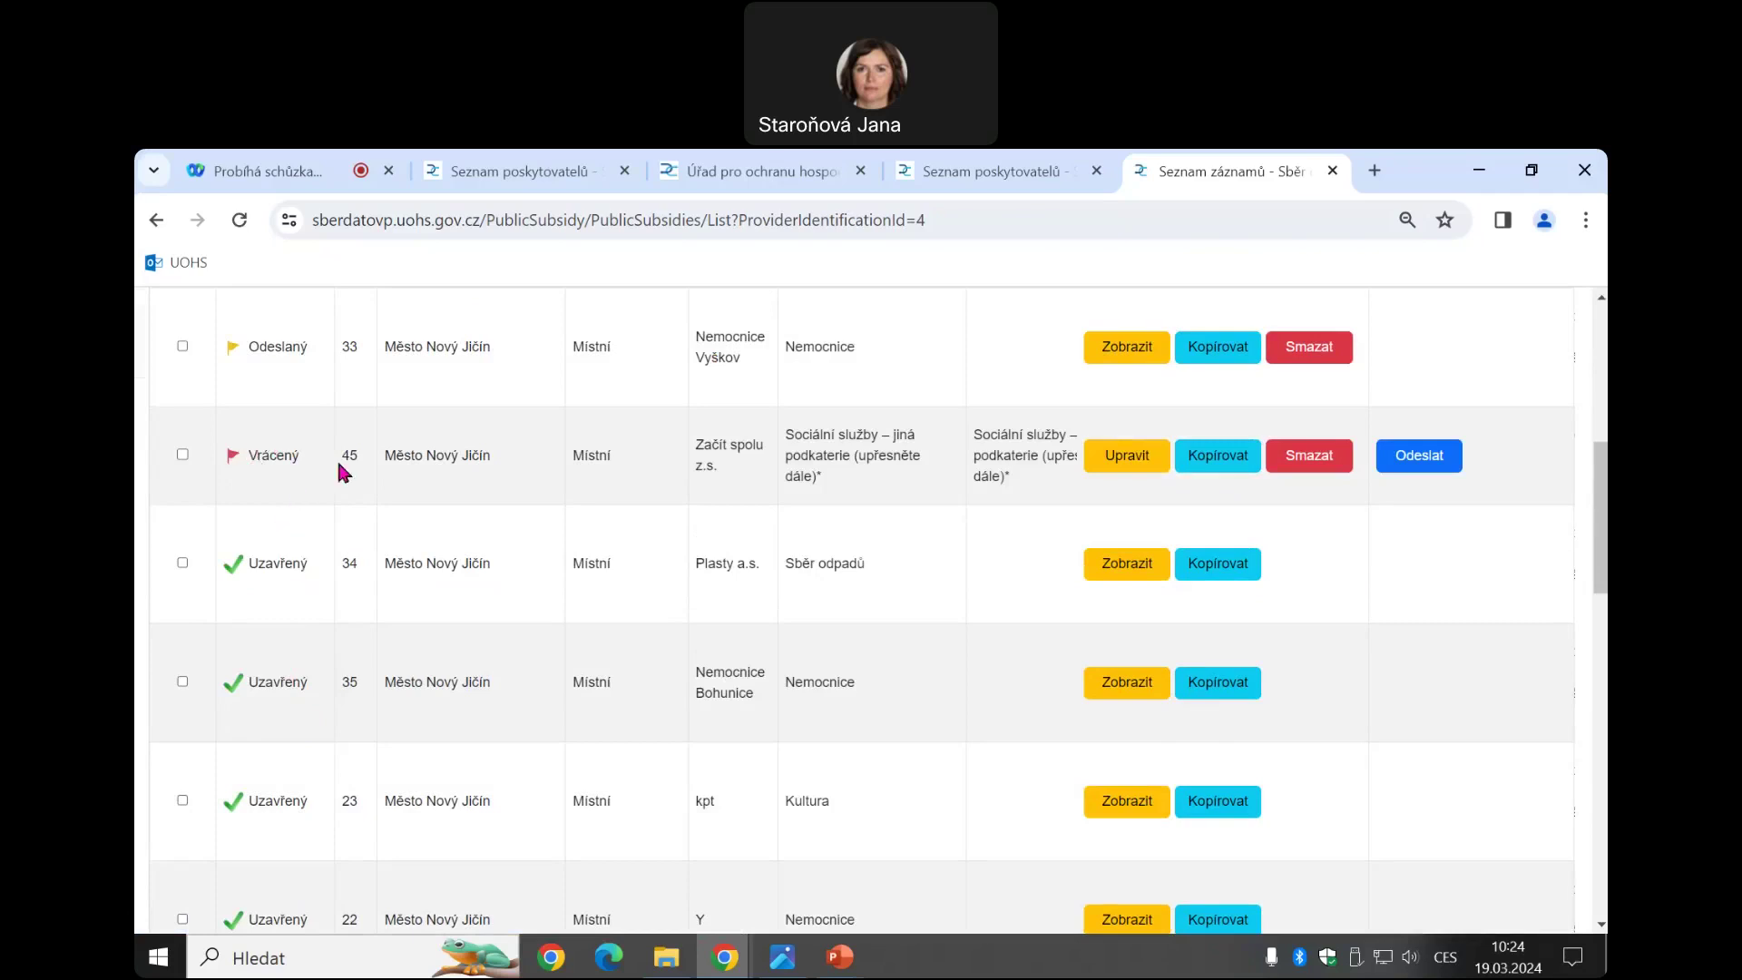
click(1122, 465)
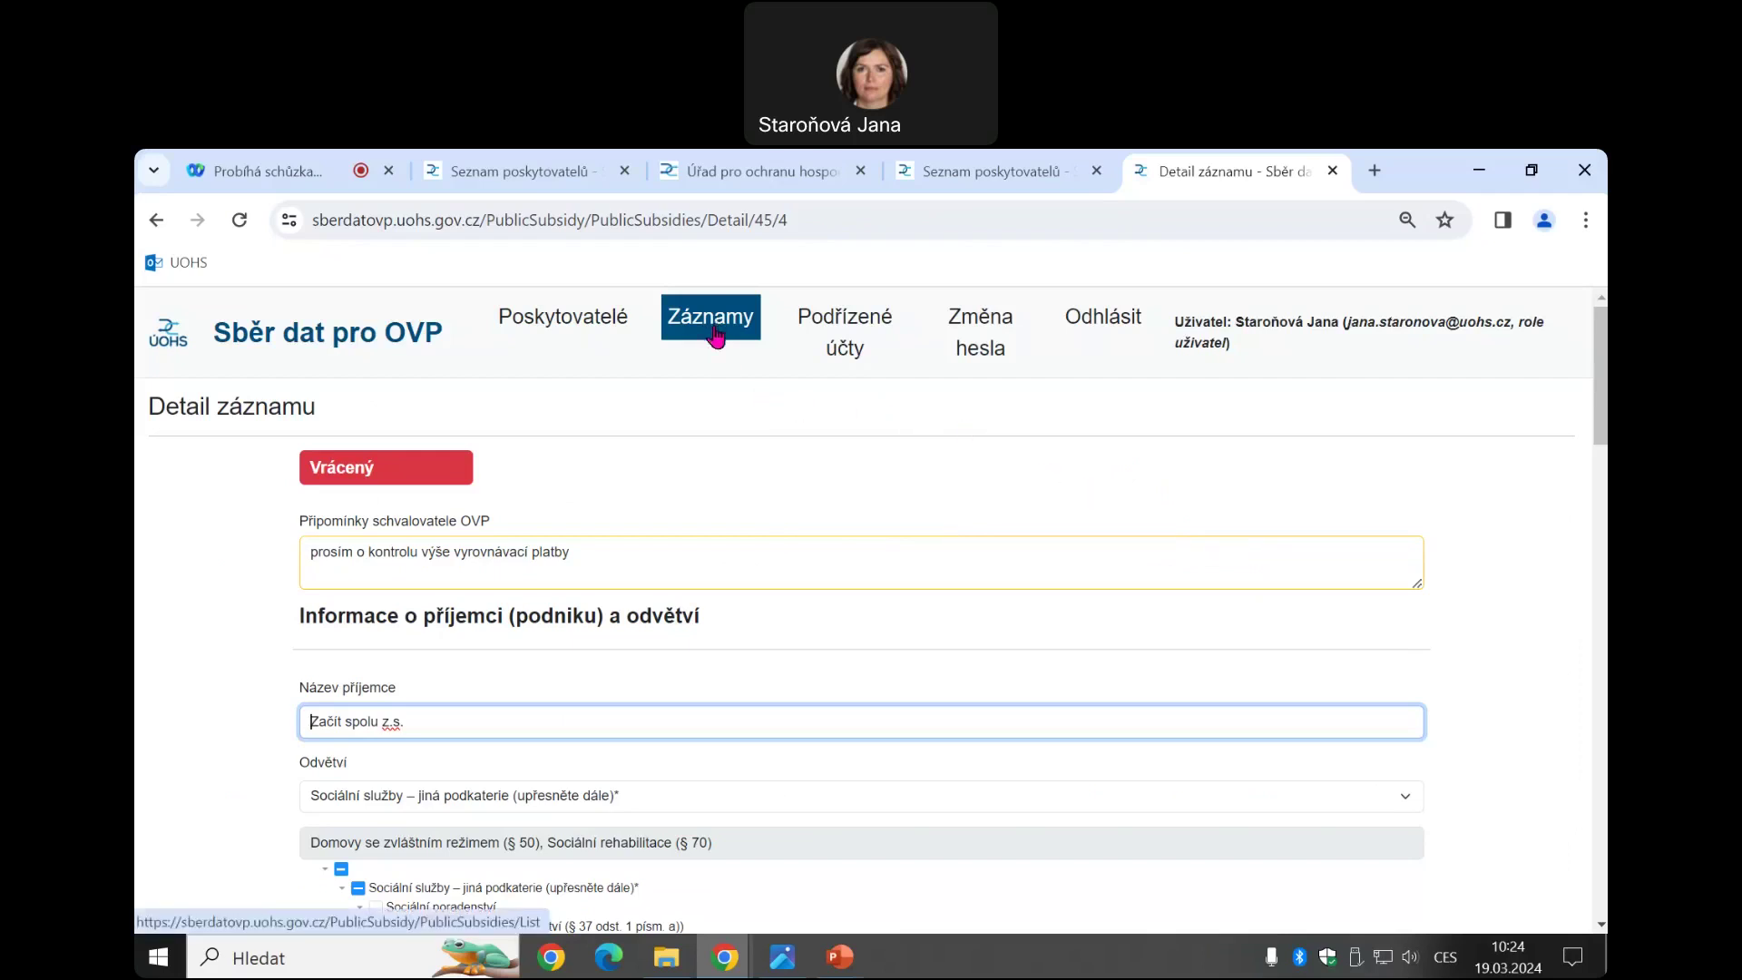
Correct the returned record's 2023 compensation payment to 1000500 Kč and save the record
scroll(713, 744, down, 15)
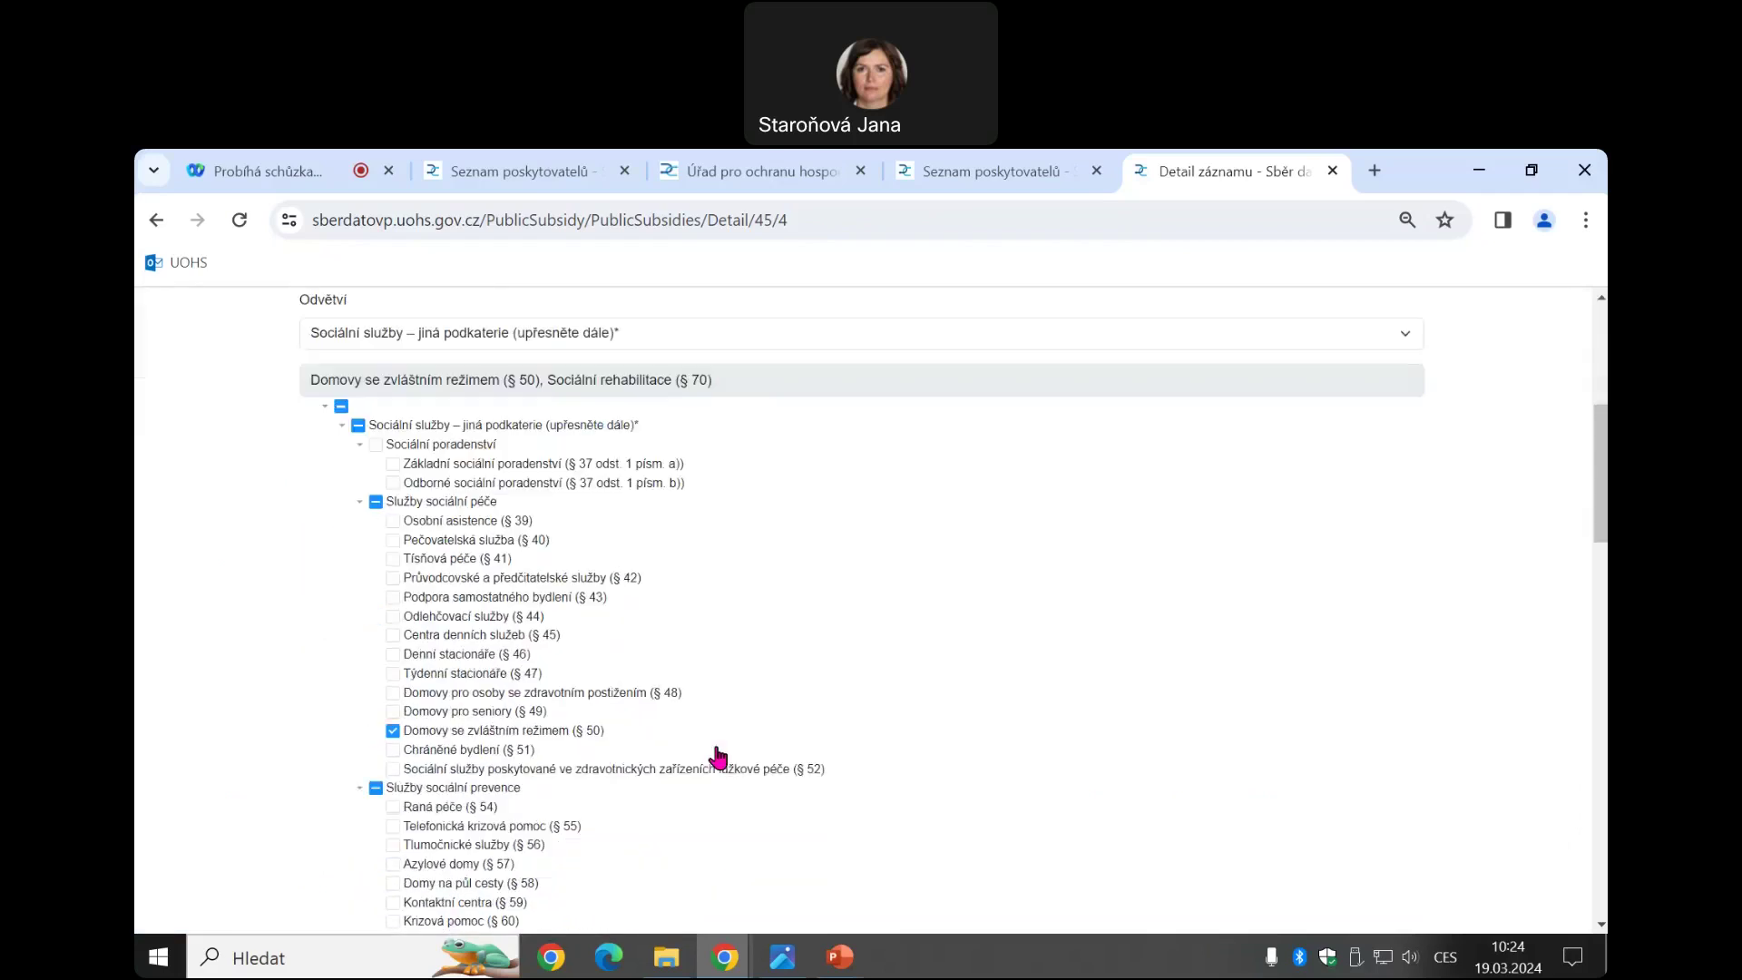
scroll(716, 758, down, 9)
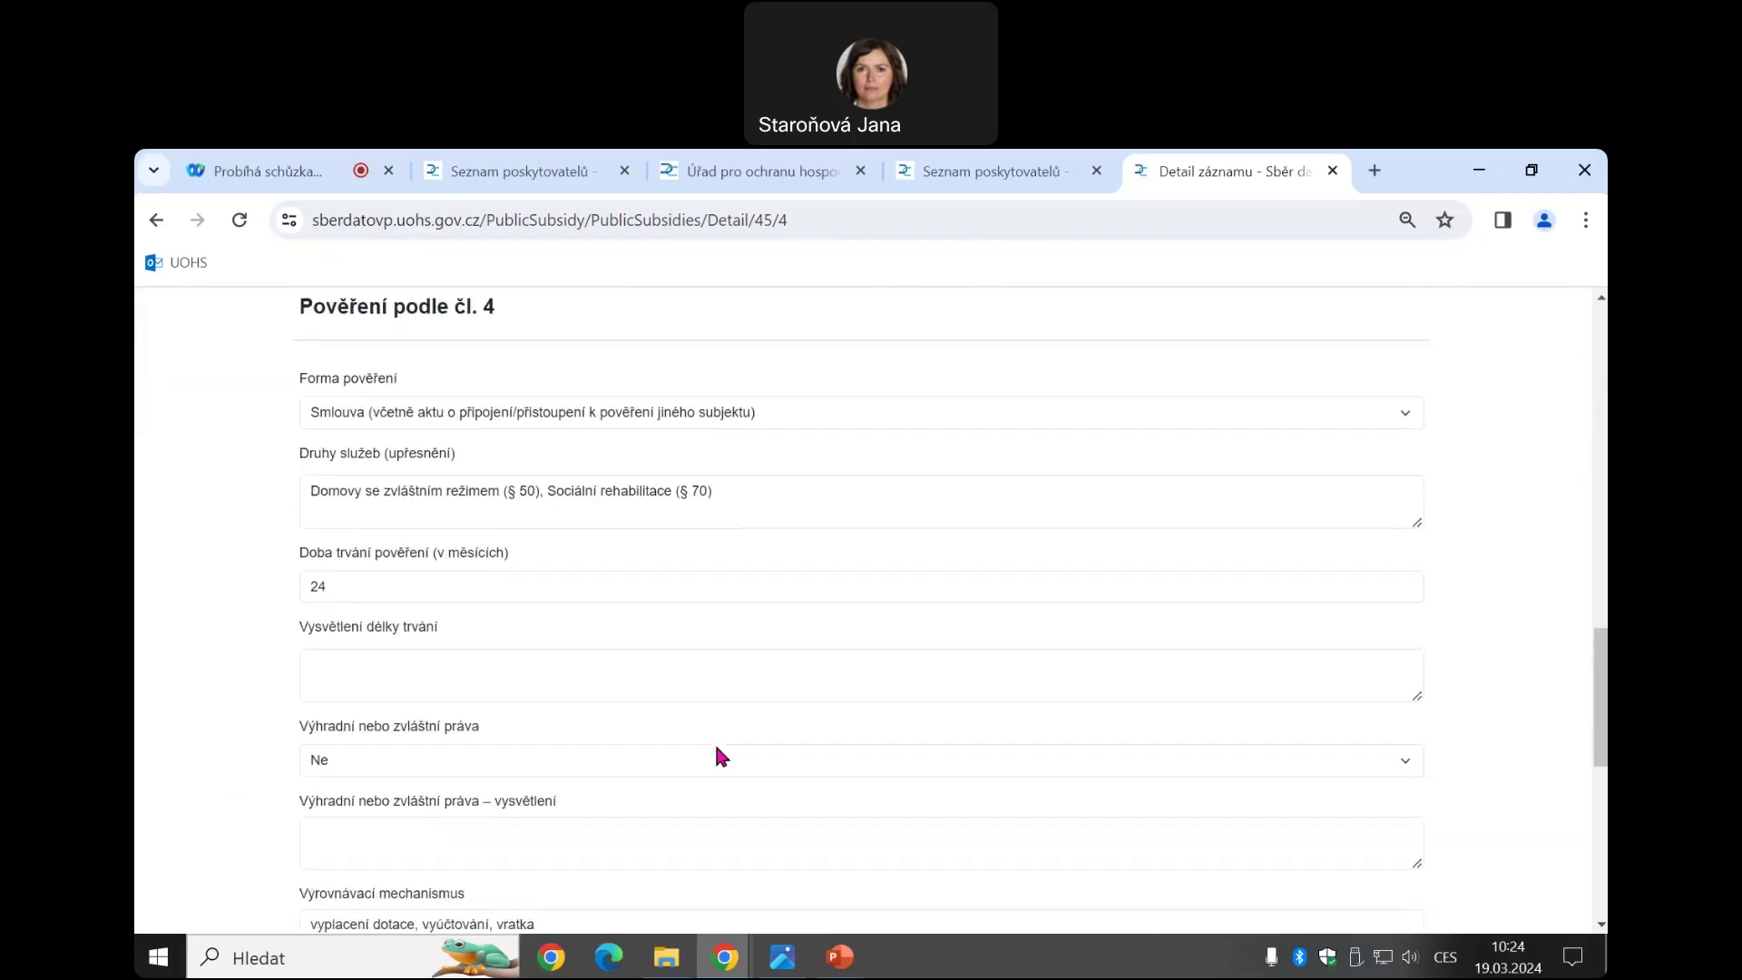
scroll(722, 755, down, 1)
click(569, 735)
key(BackSpace)
key(BackSpace)
text(500)
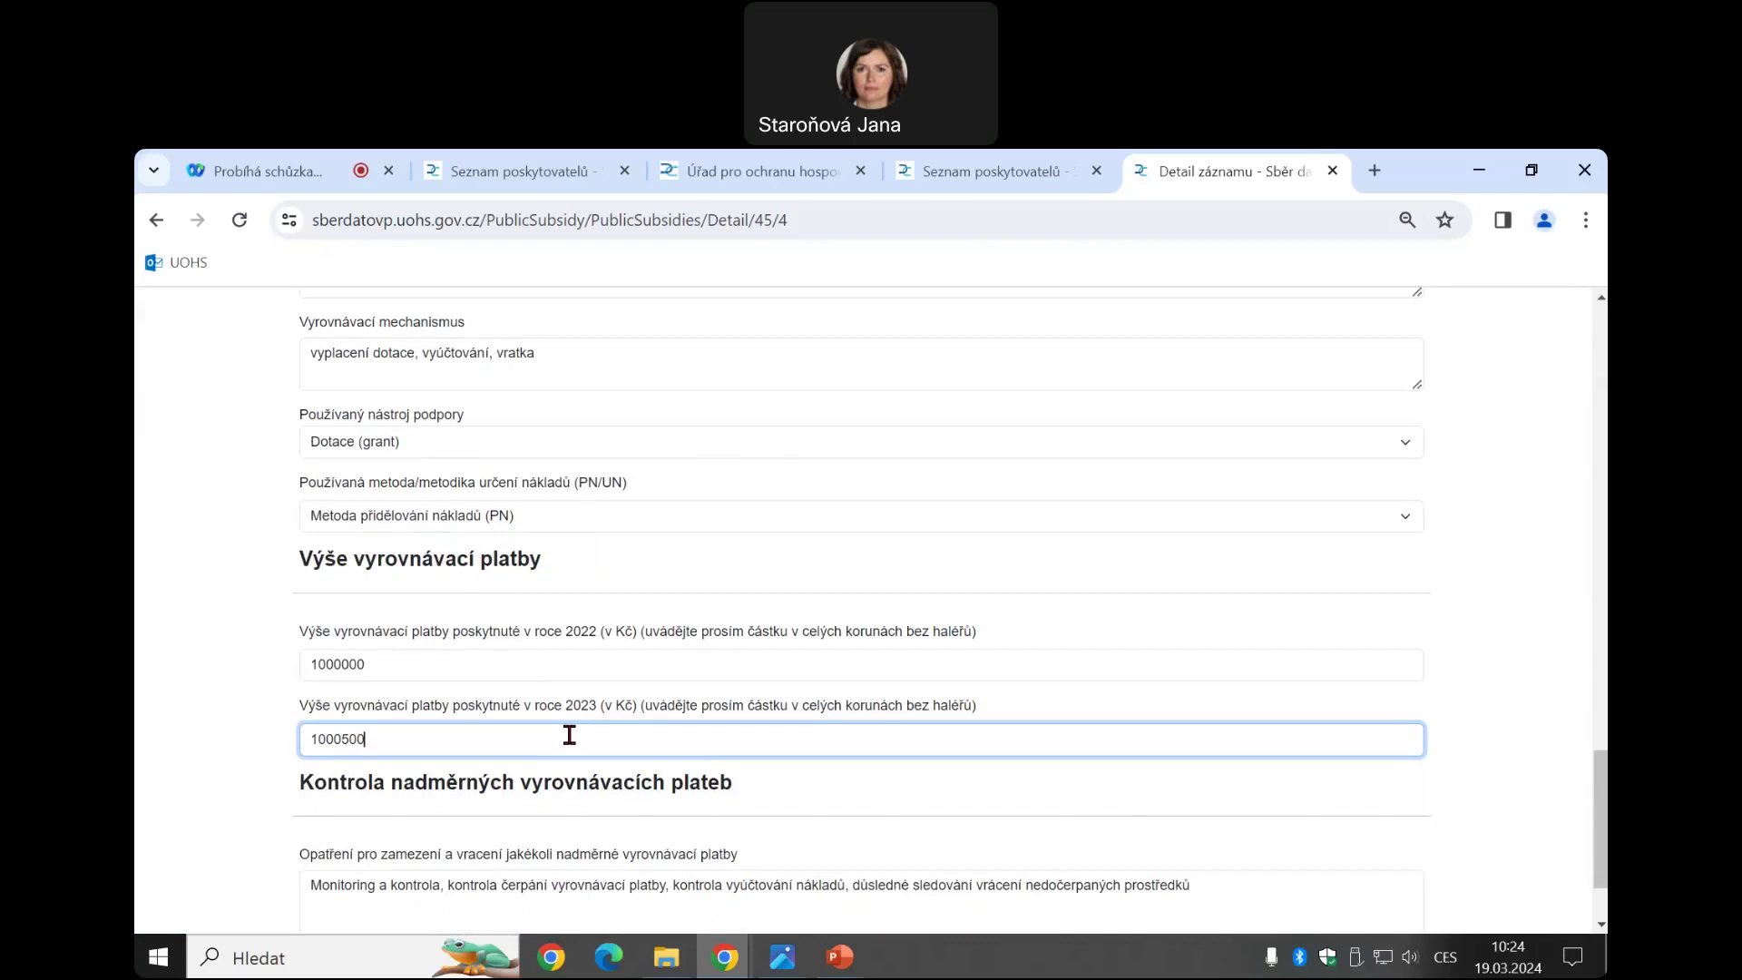
scroll(569, 735, down, 1)
click(341, 868)
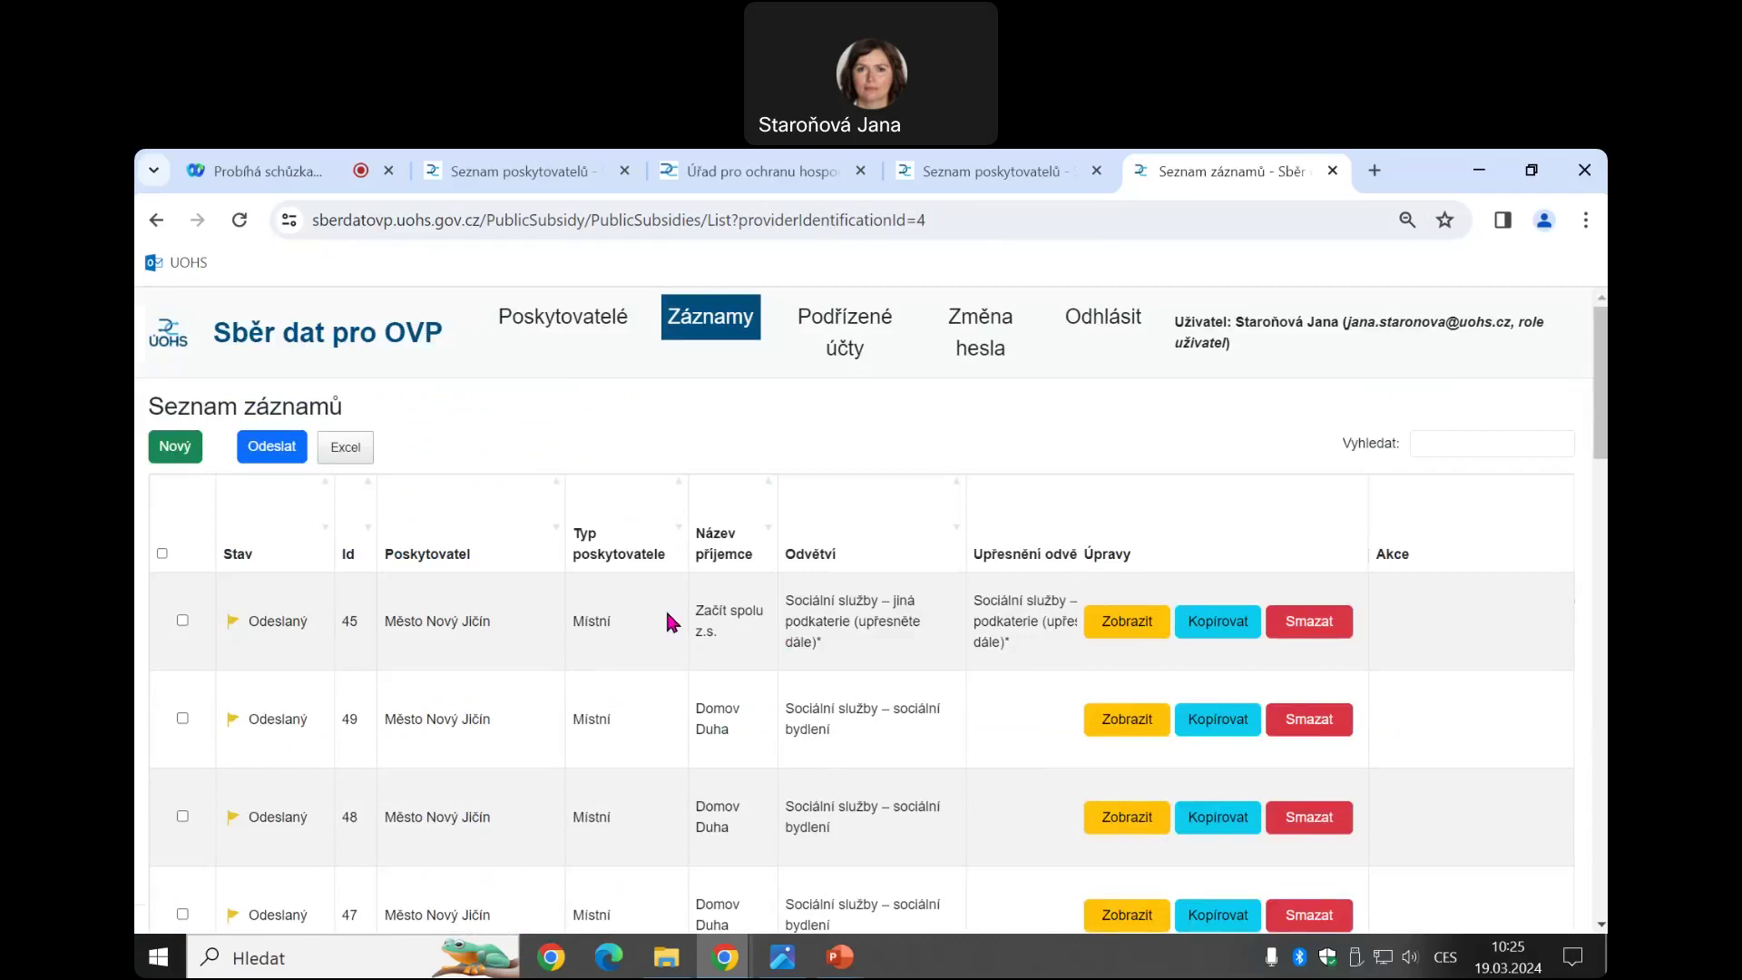
Sort the record list by Stav with the Vytvořený records first and look through the records' statuses
click(239, 545)
click(258, 542)
click(258, 541)
click(259, 542)
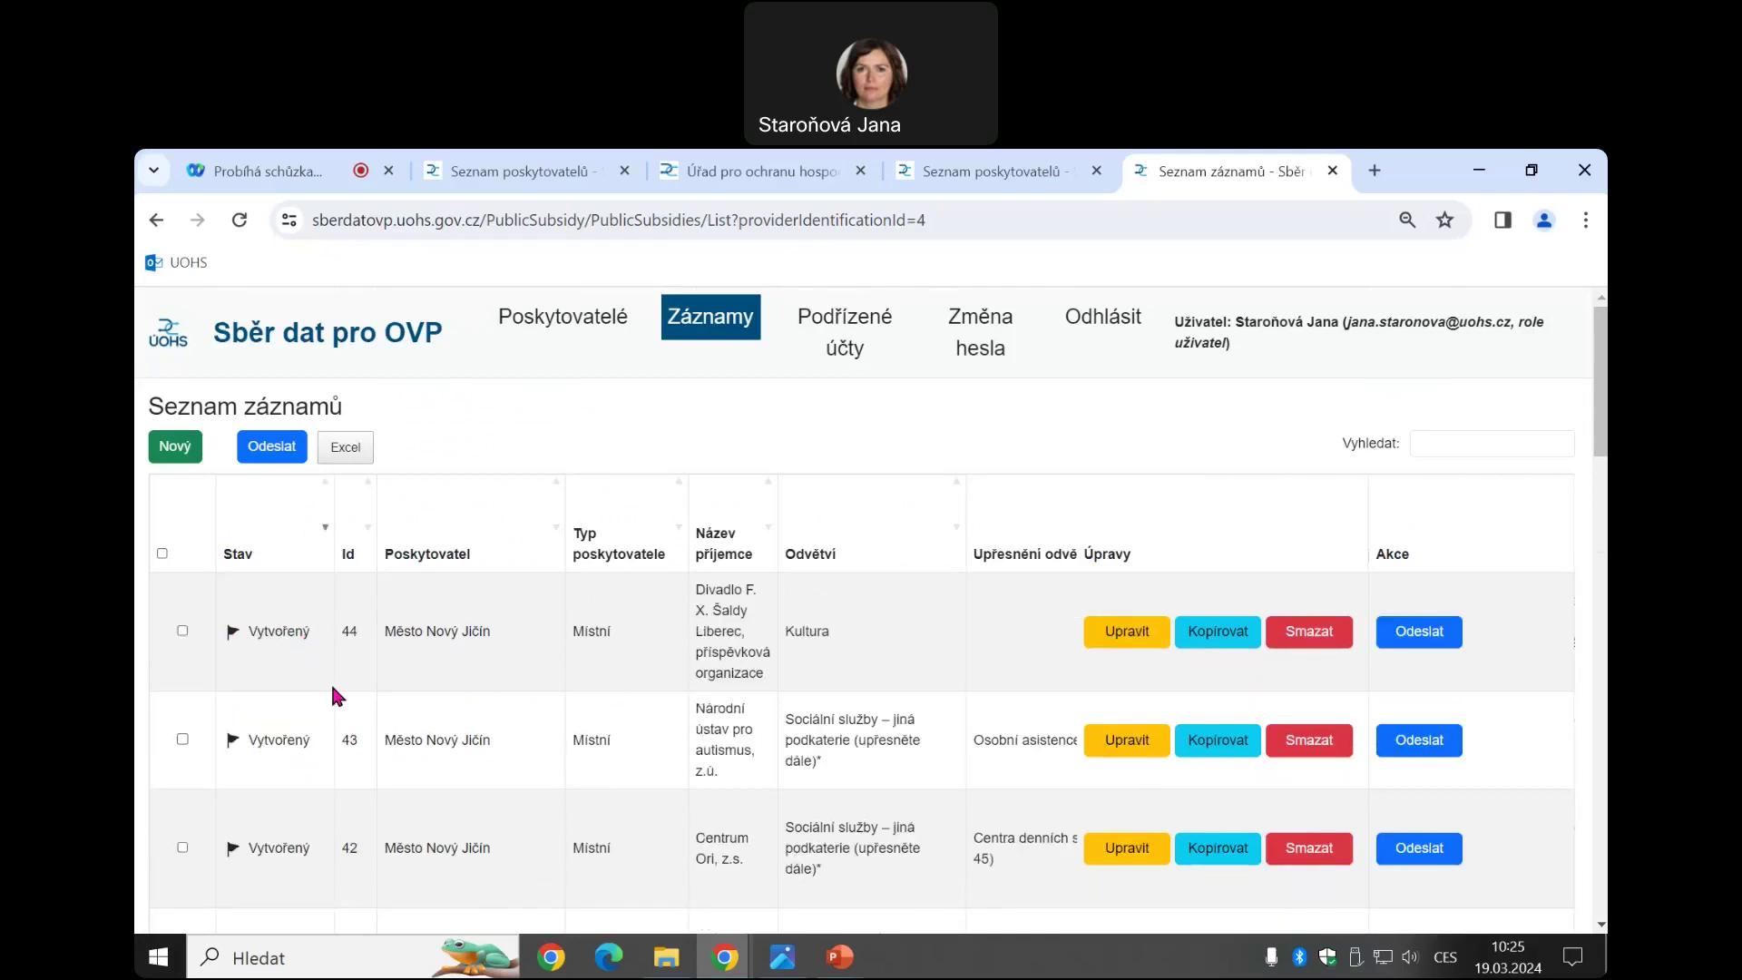
scroll(391, 726, down, 5)
scroll(448, 765, down, 10)
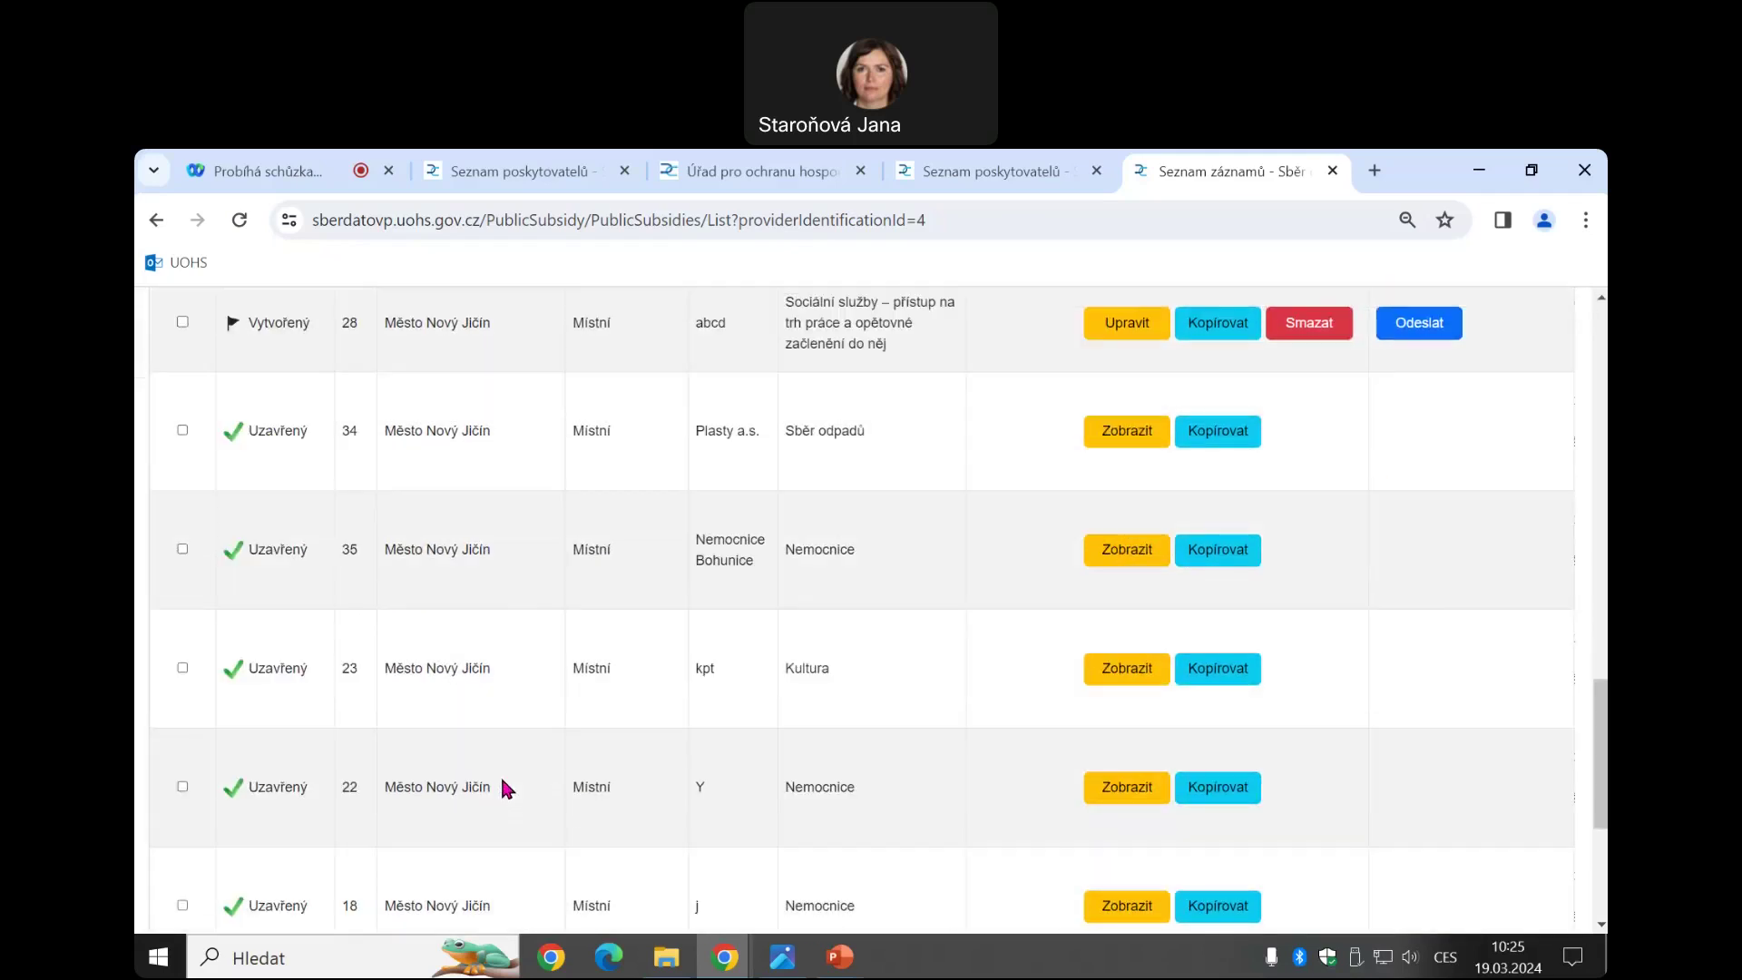
scroll(513, 712, up, 10)
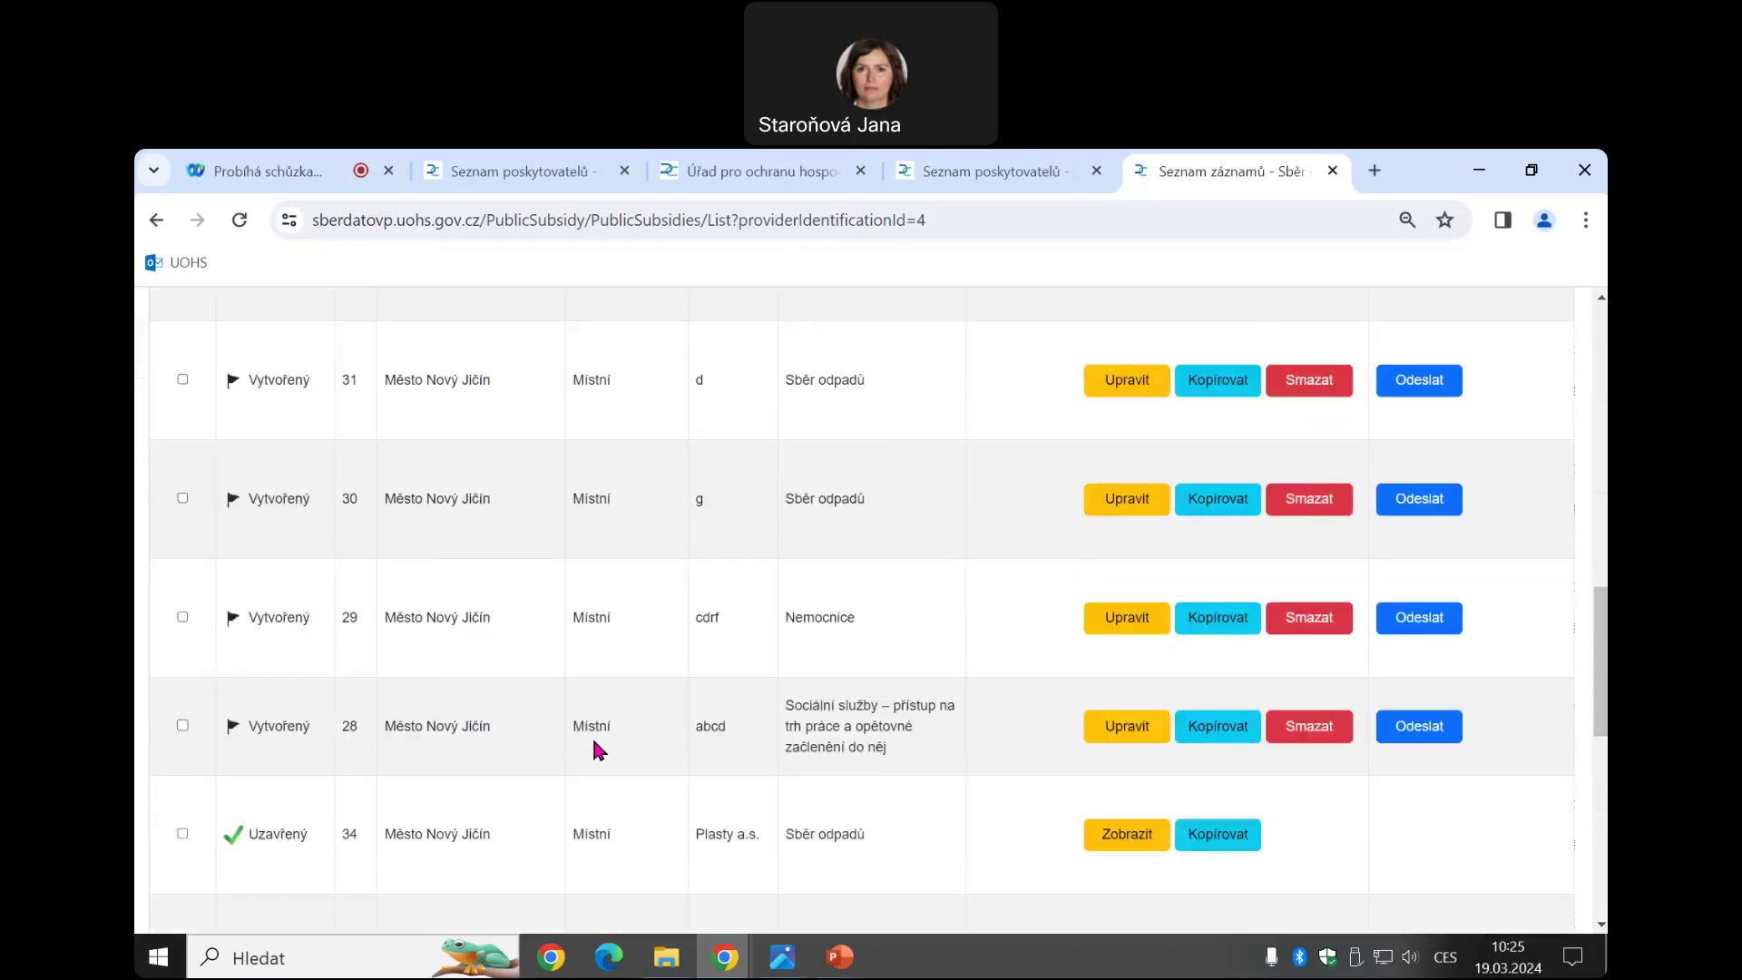
scroll(596, 771, up, 4)
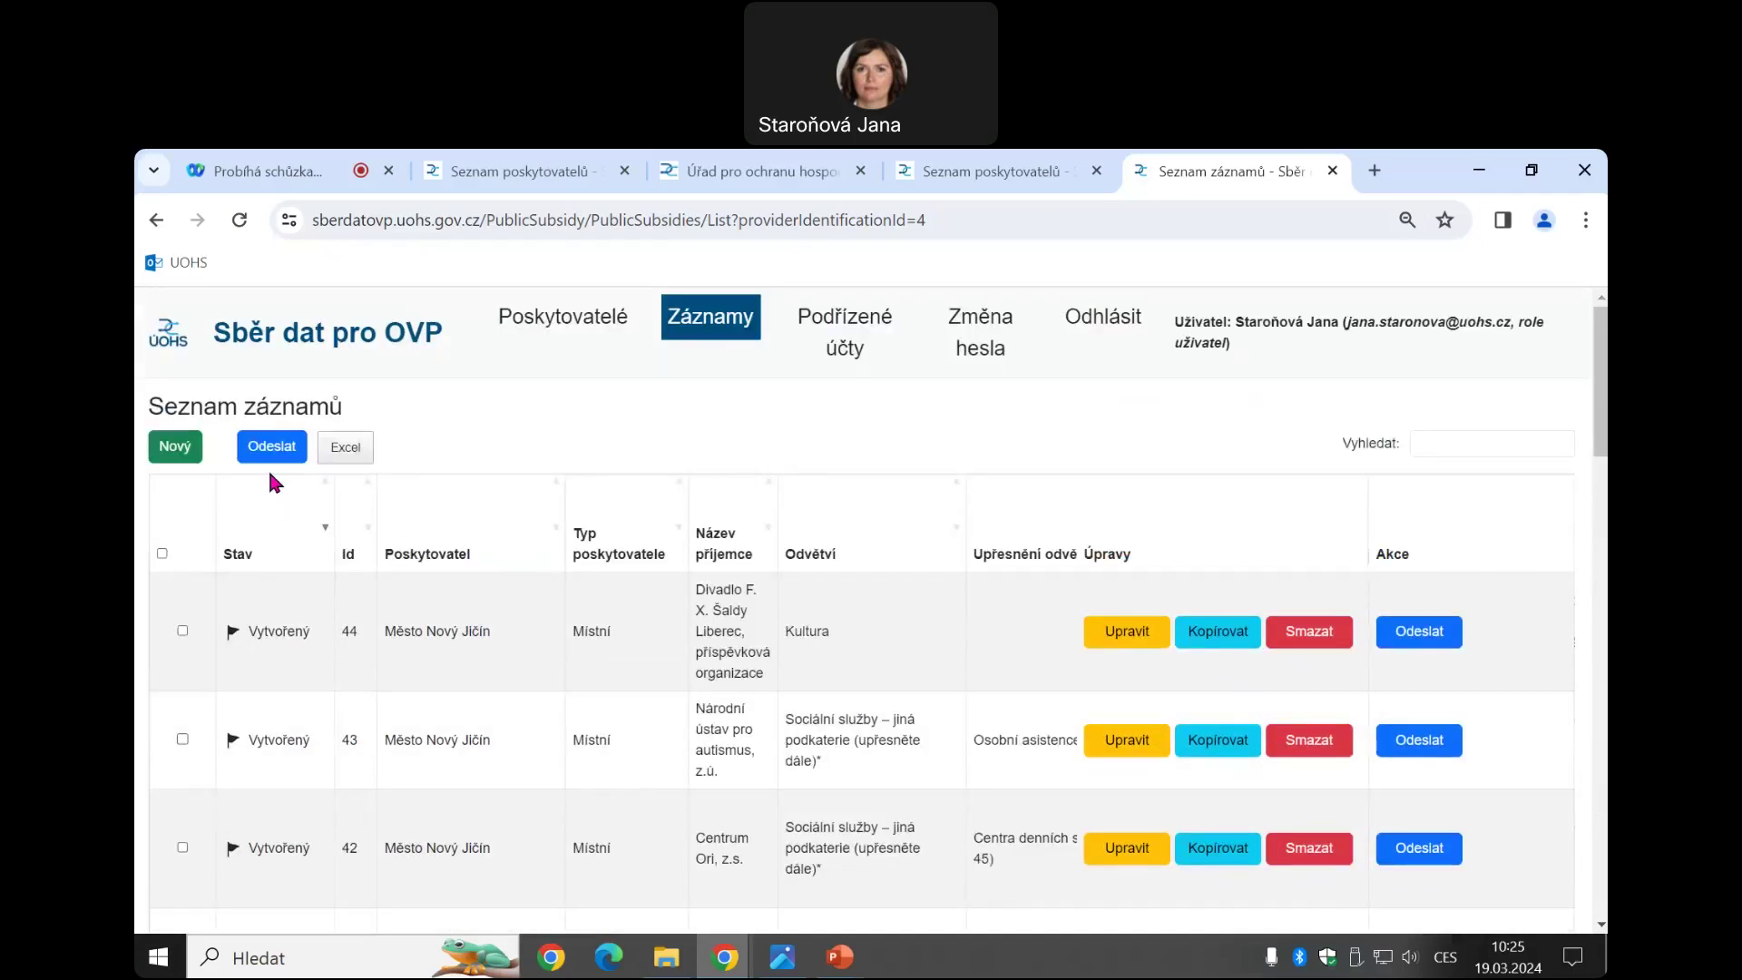
Export the record list to Excel, then view the downloaded "Seznam záznamů - Sběr dat pro OVP.xlsx" with editing enabled and close it
click(336, 448)
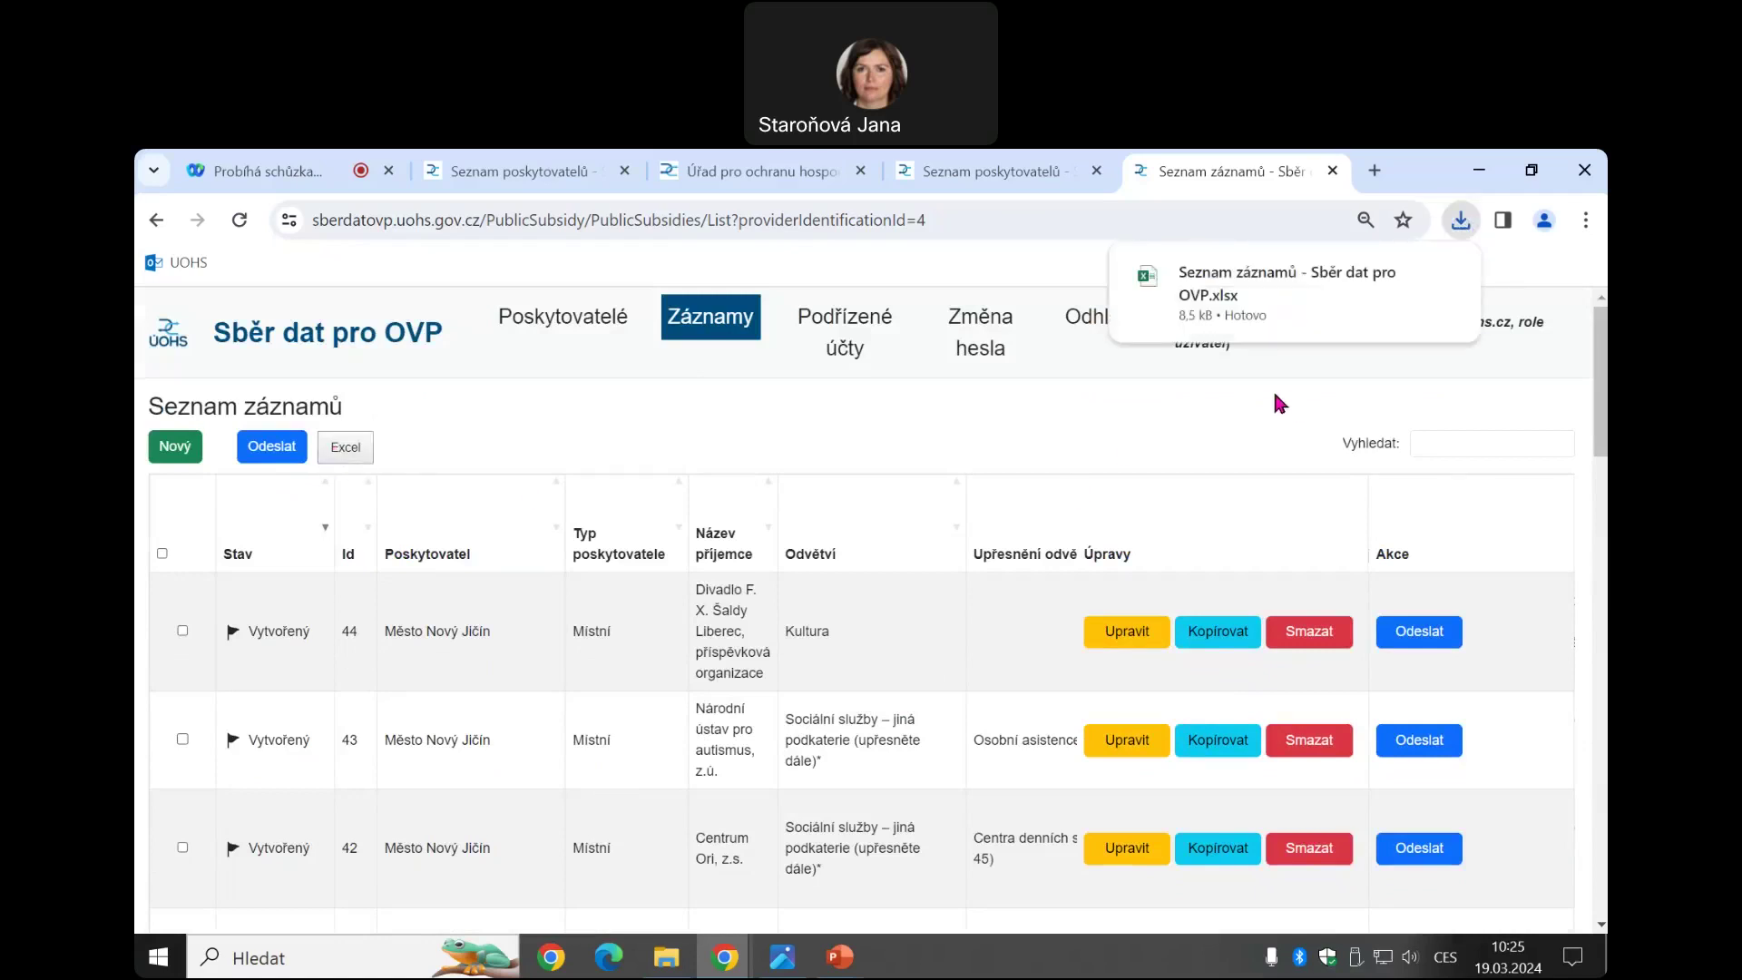
click(1251, 313)
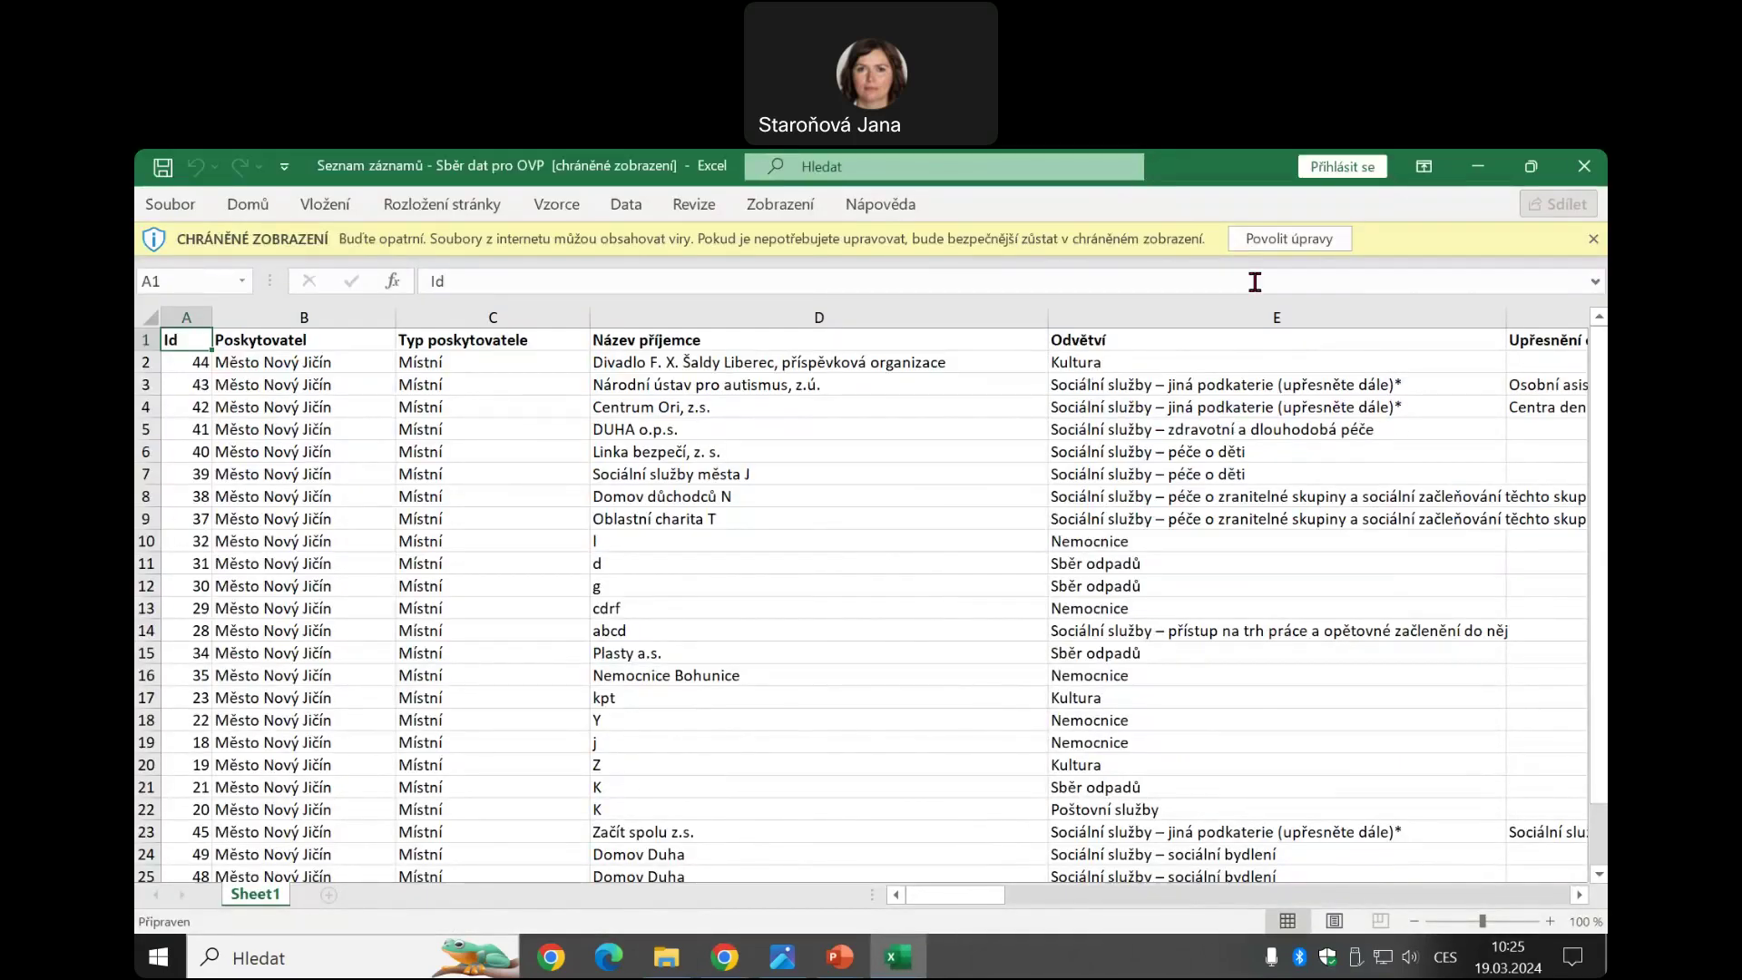
click(1261, 234)
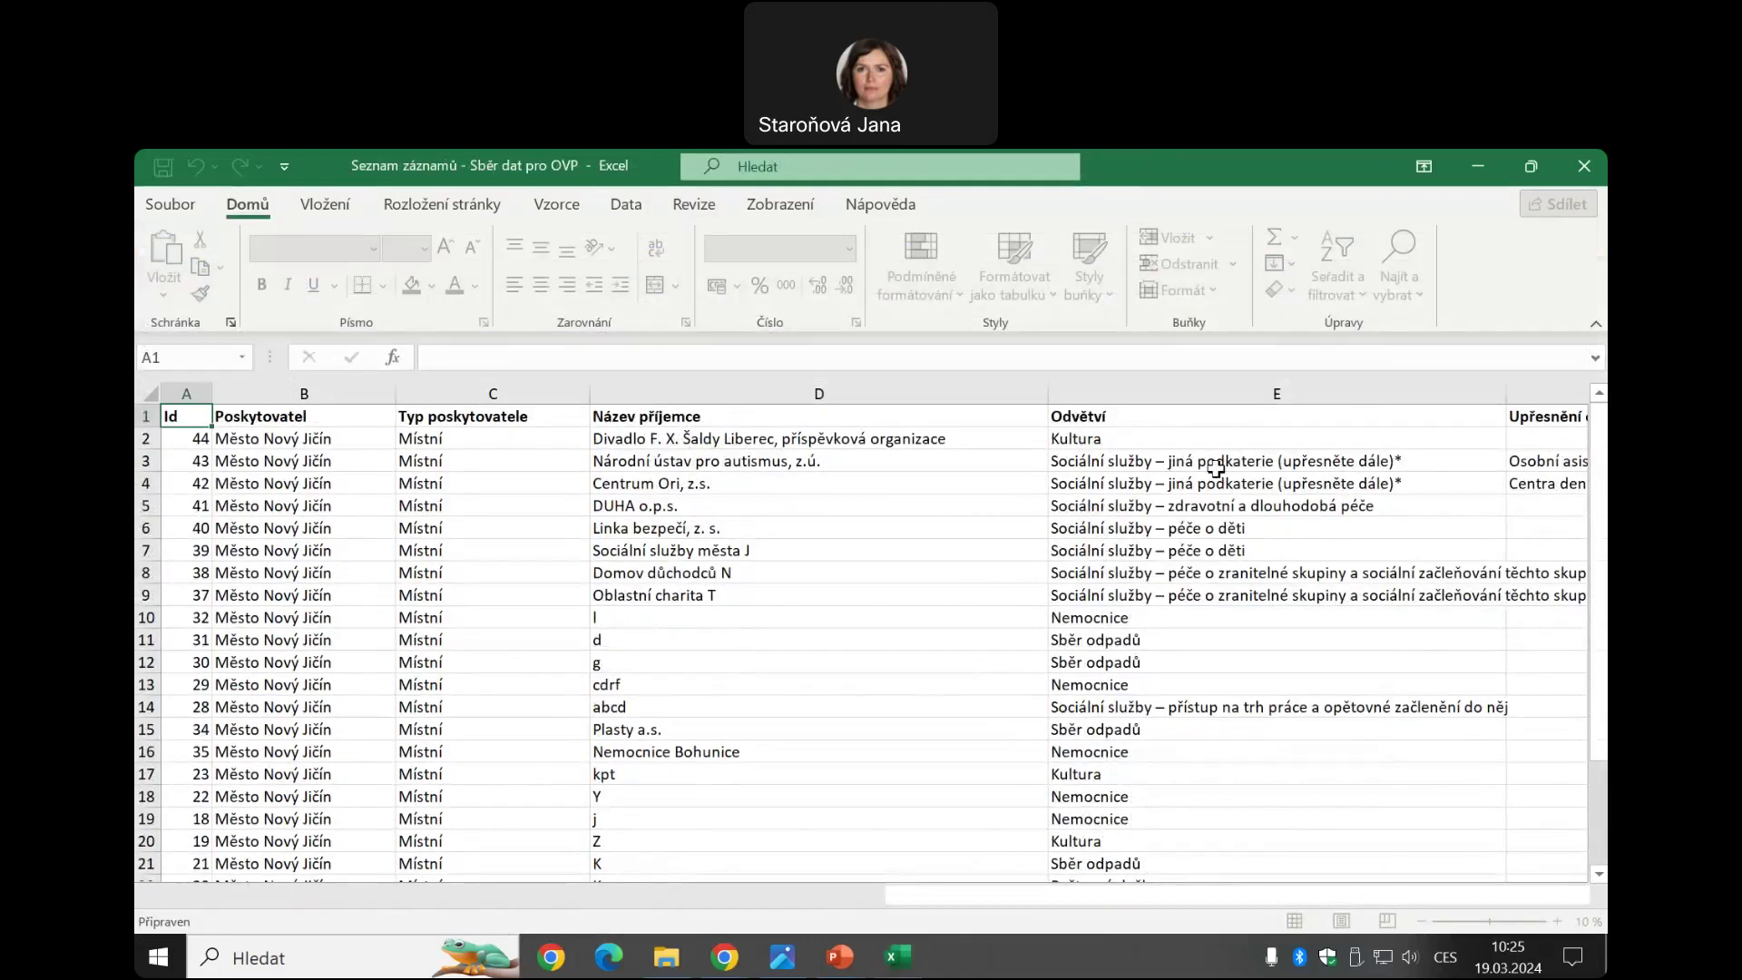
click(1584, 166)
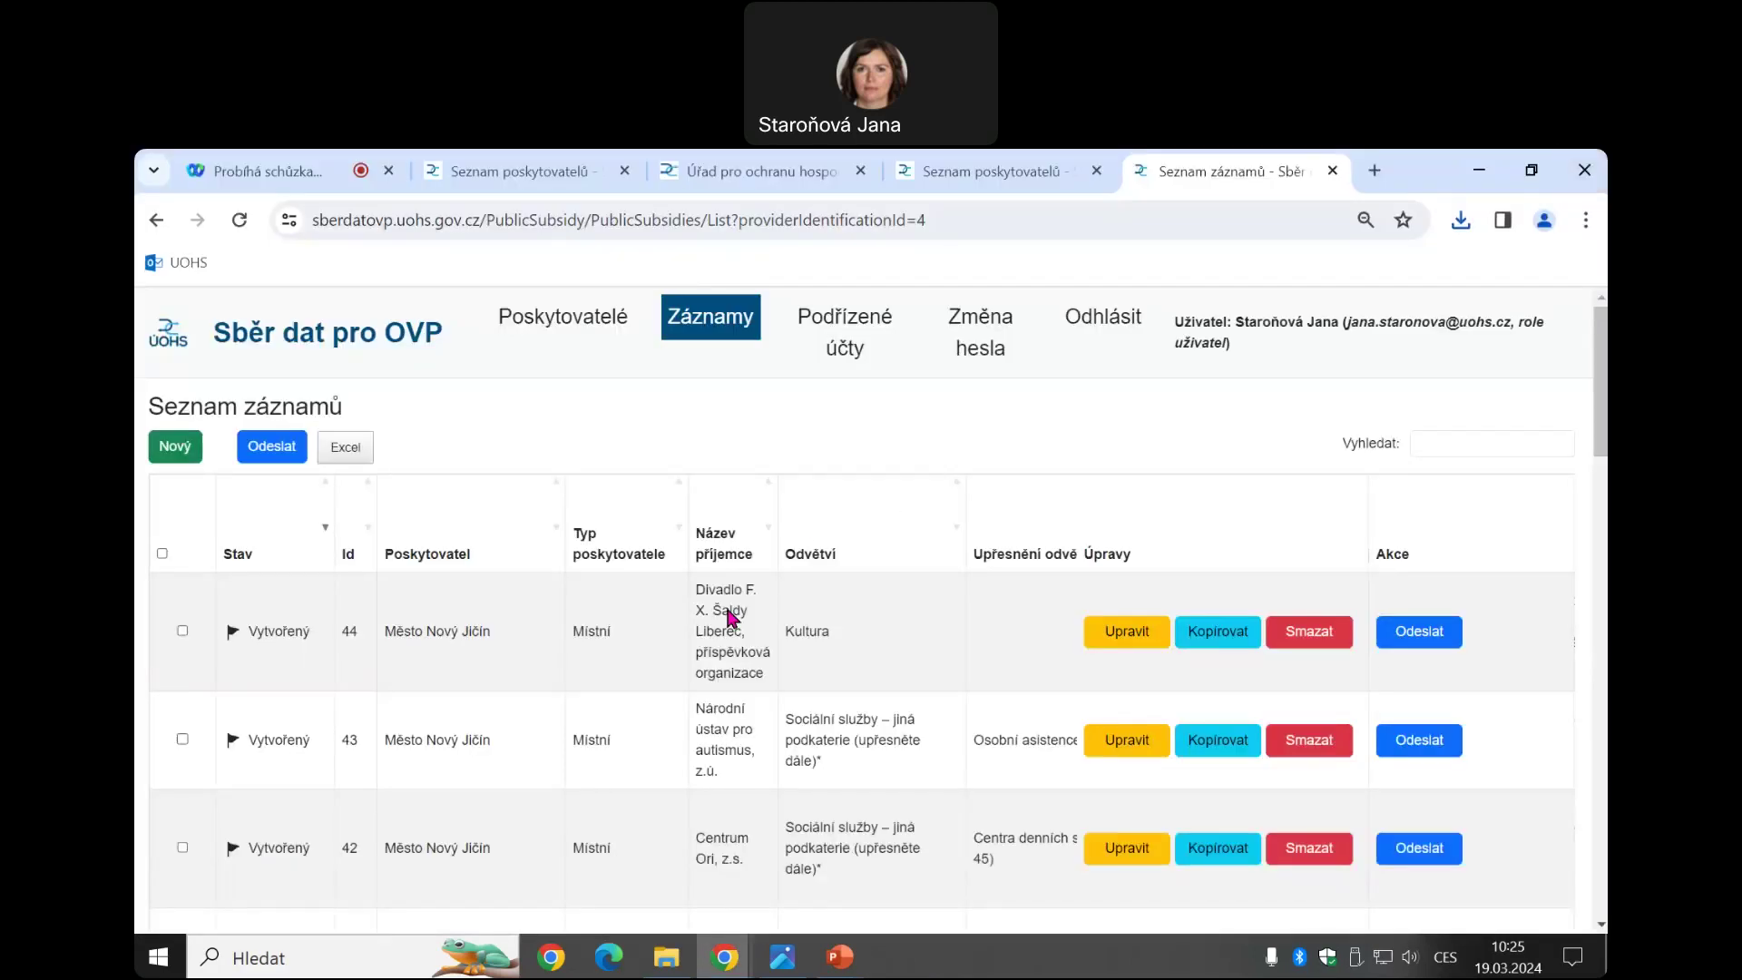
Export the provider list (Seznam poskytovatelů) to Excel, then view the downloaded workbook and close it
click(595, 320)
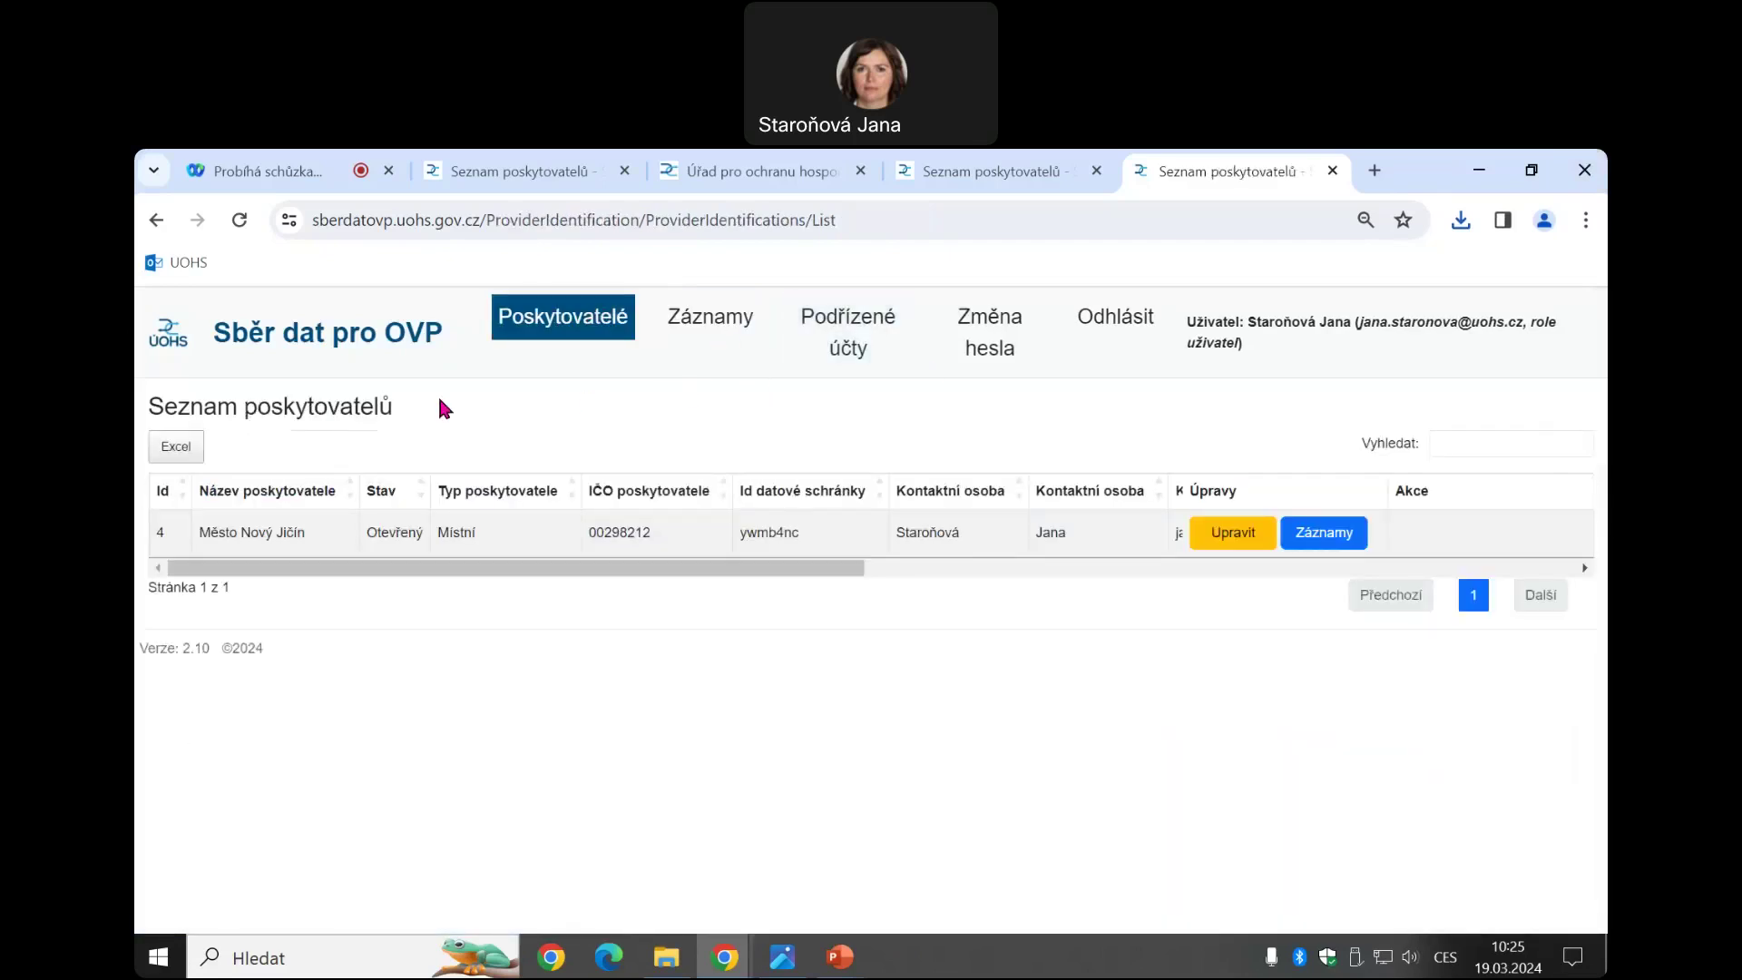
click(178, 447)
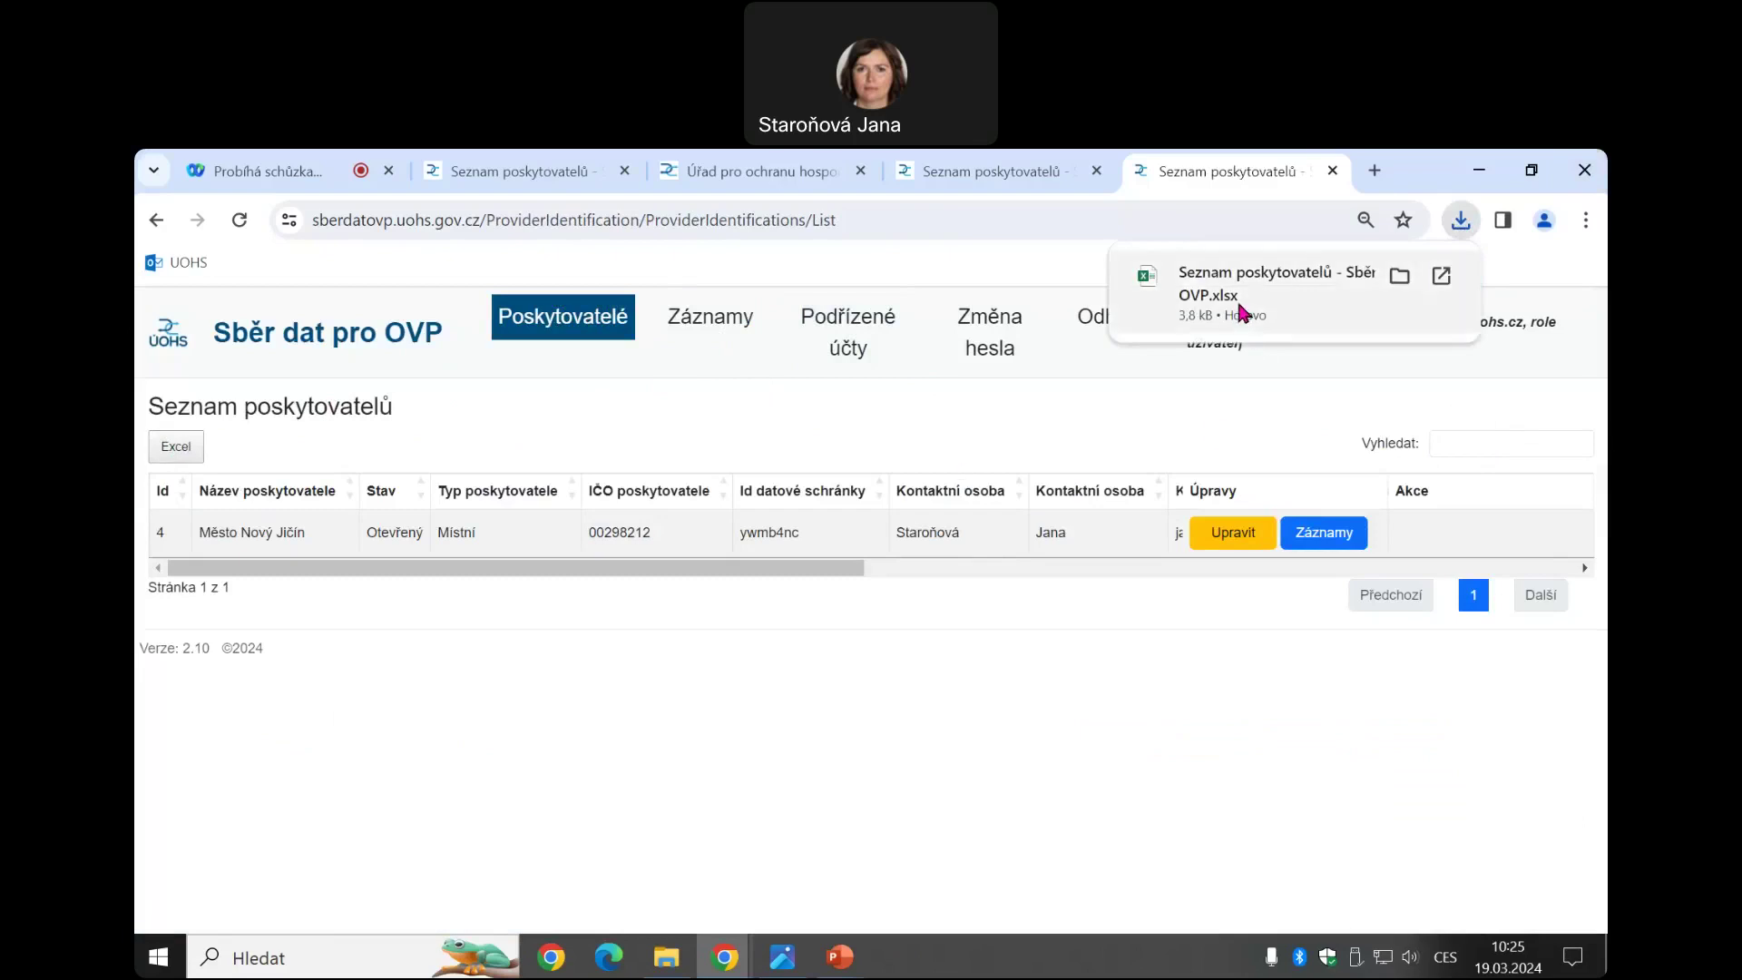
click(1257, 313)
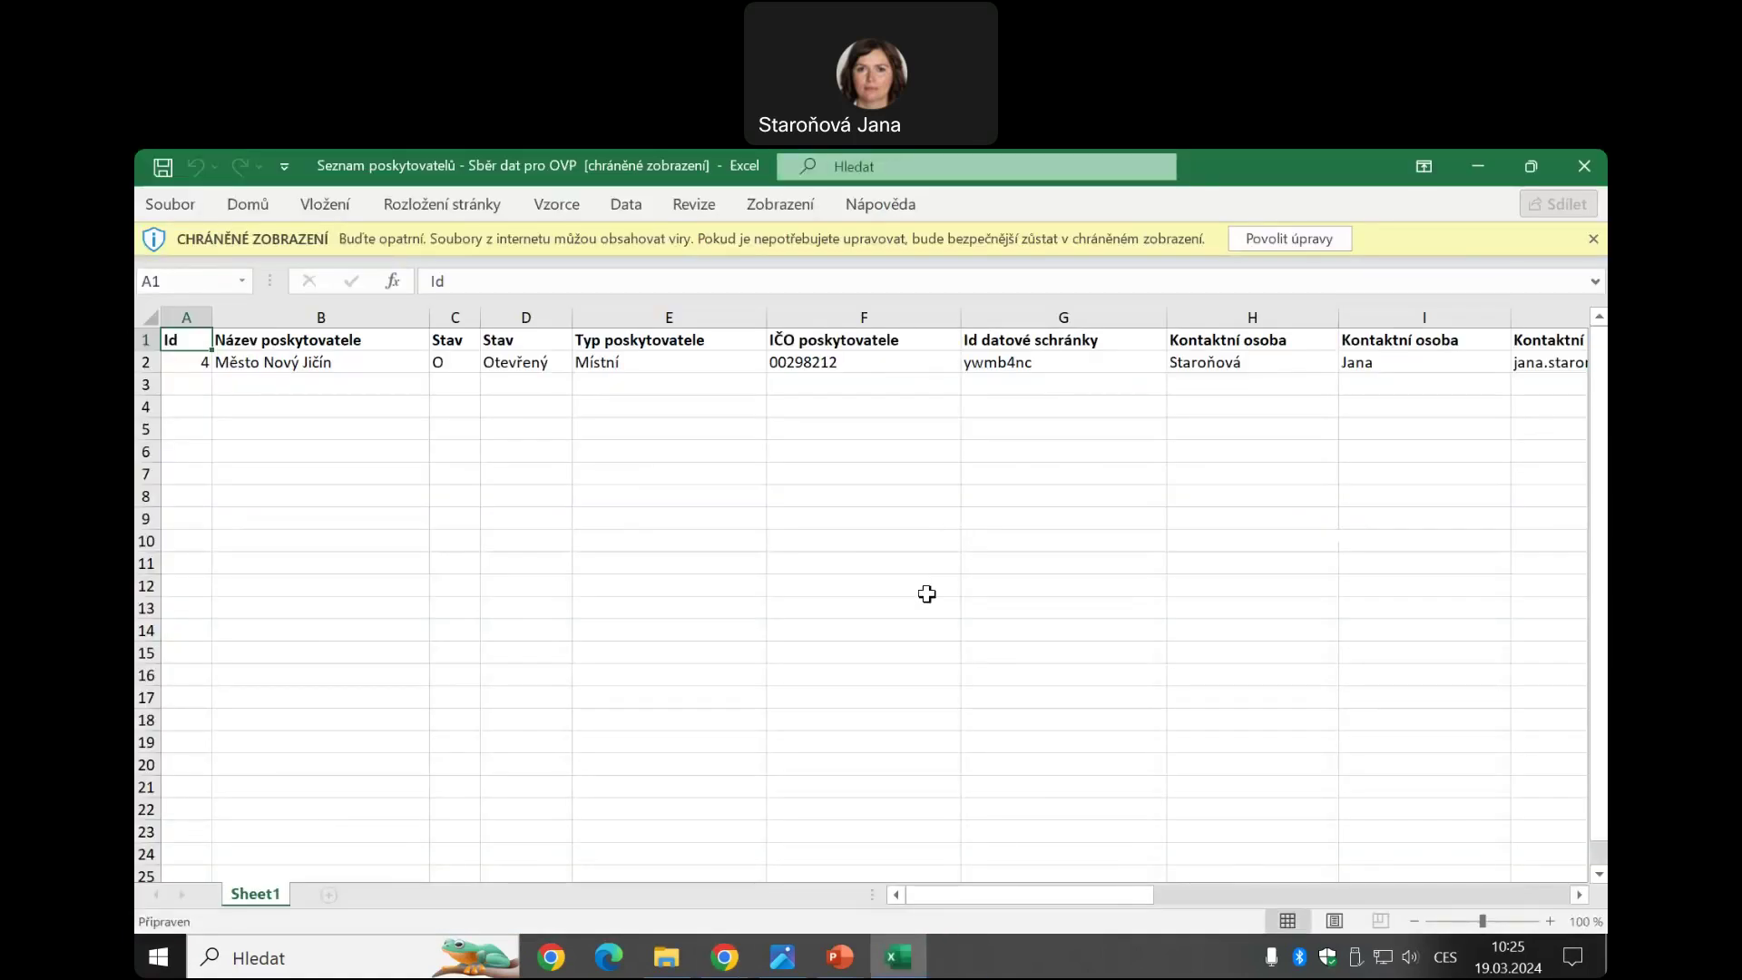
click(1584, 166)
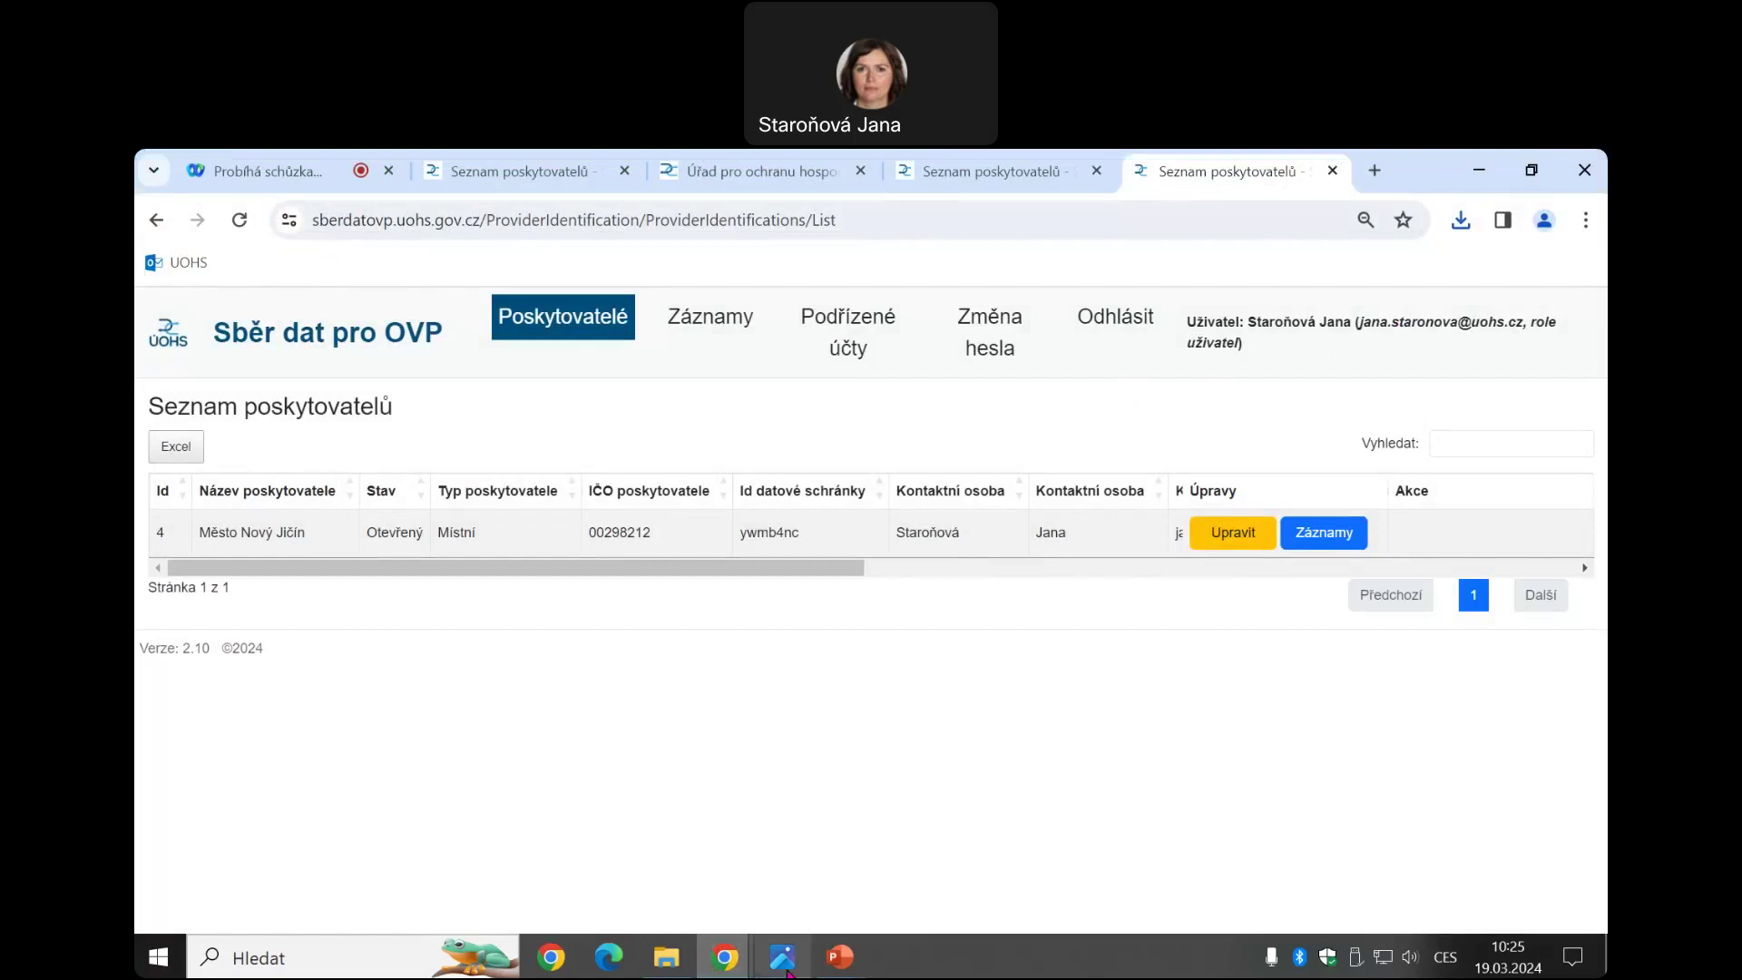
Switch to the running PowerPoint slide show of "PREZENTACE KE SBĚRU DAT"
click(826, 971)
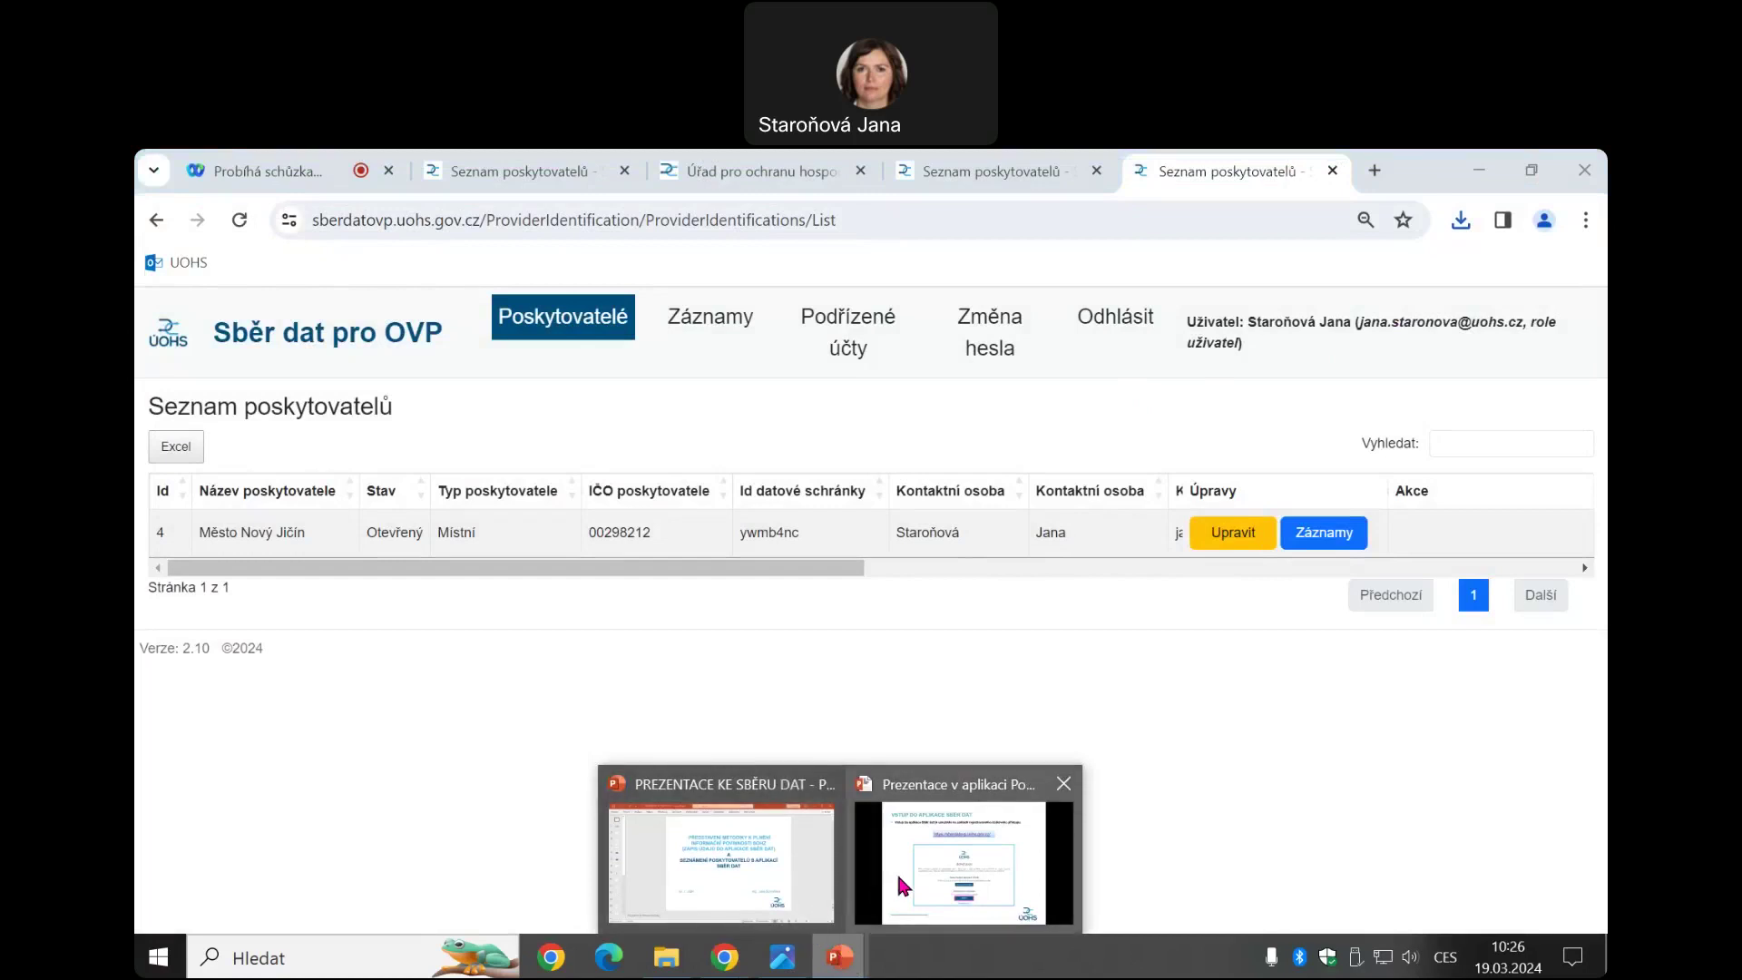
mouse_move(899, 876)
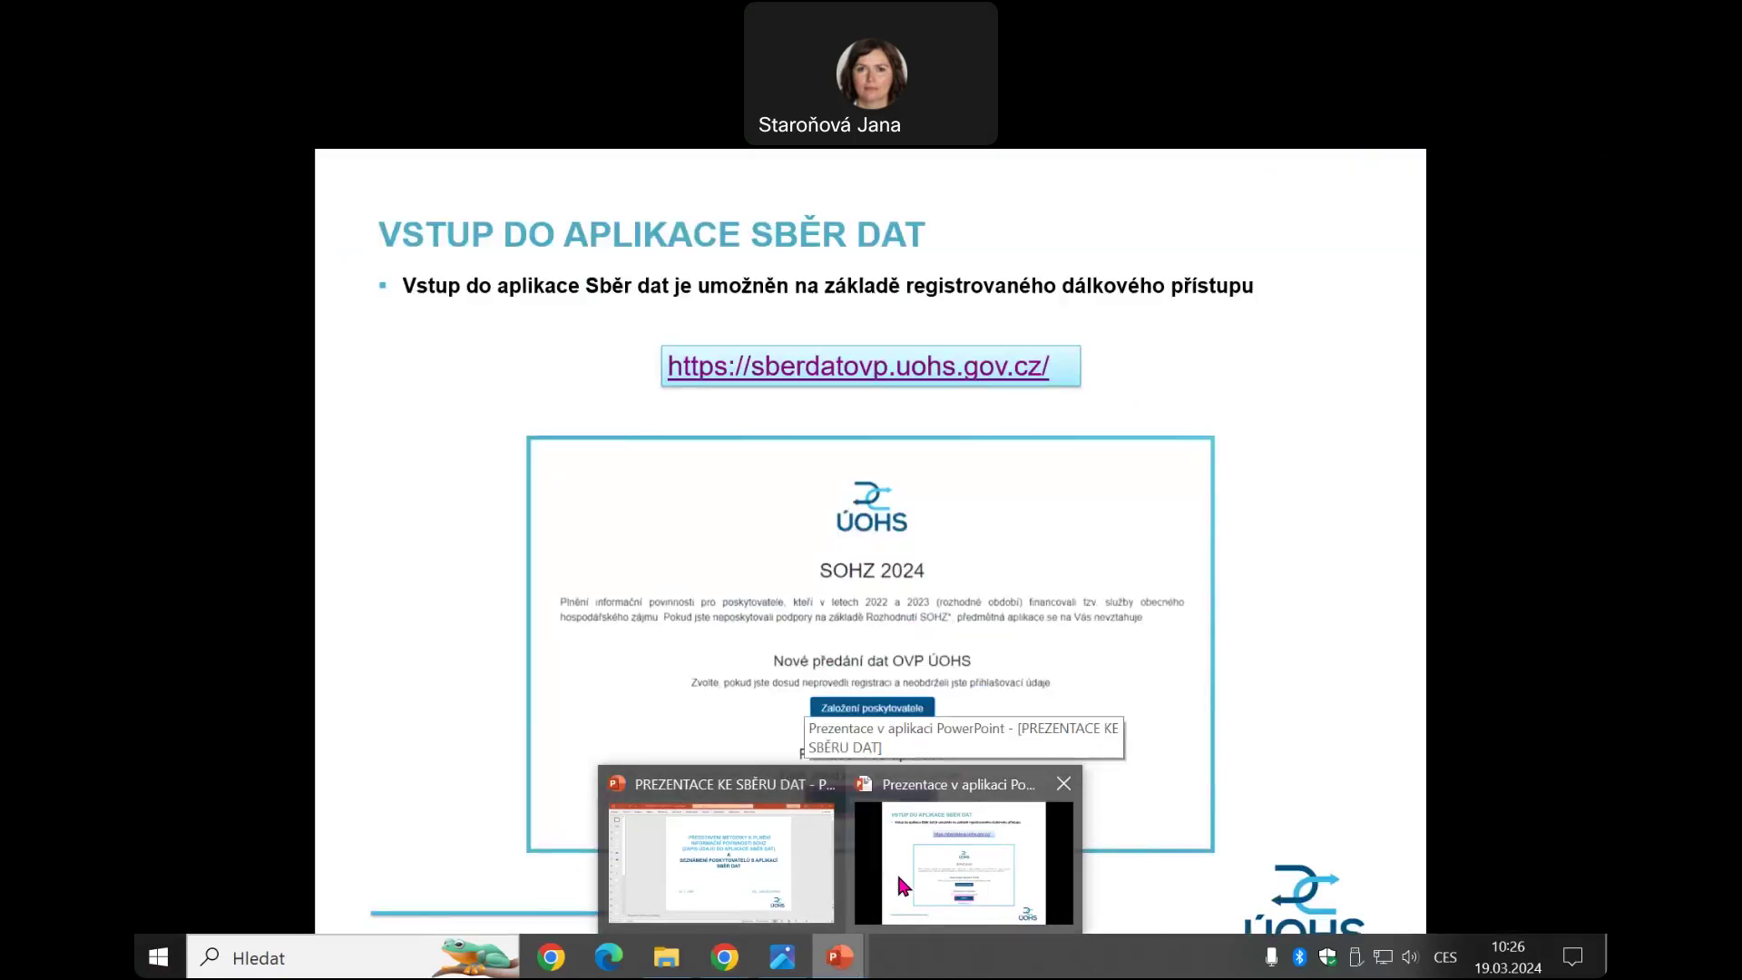
click(899, 876)
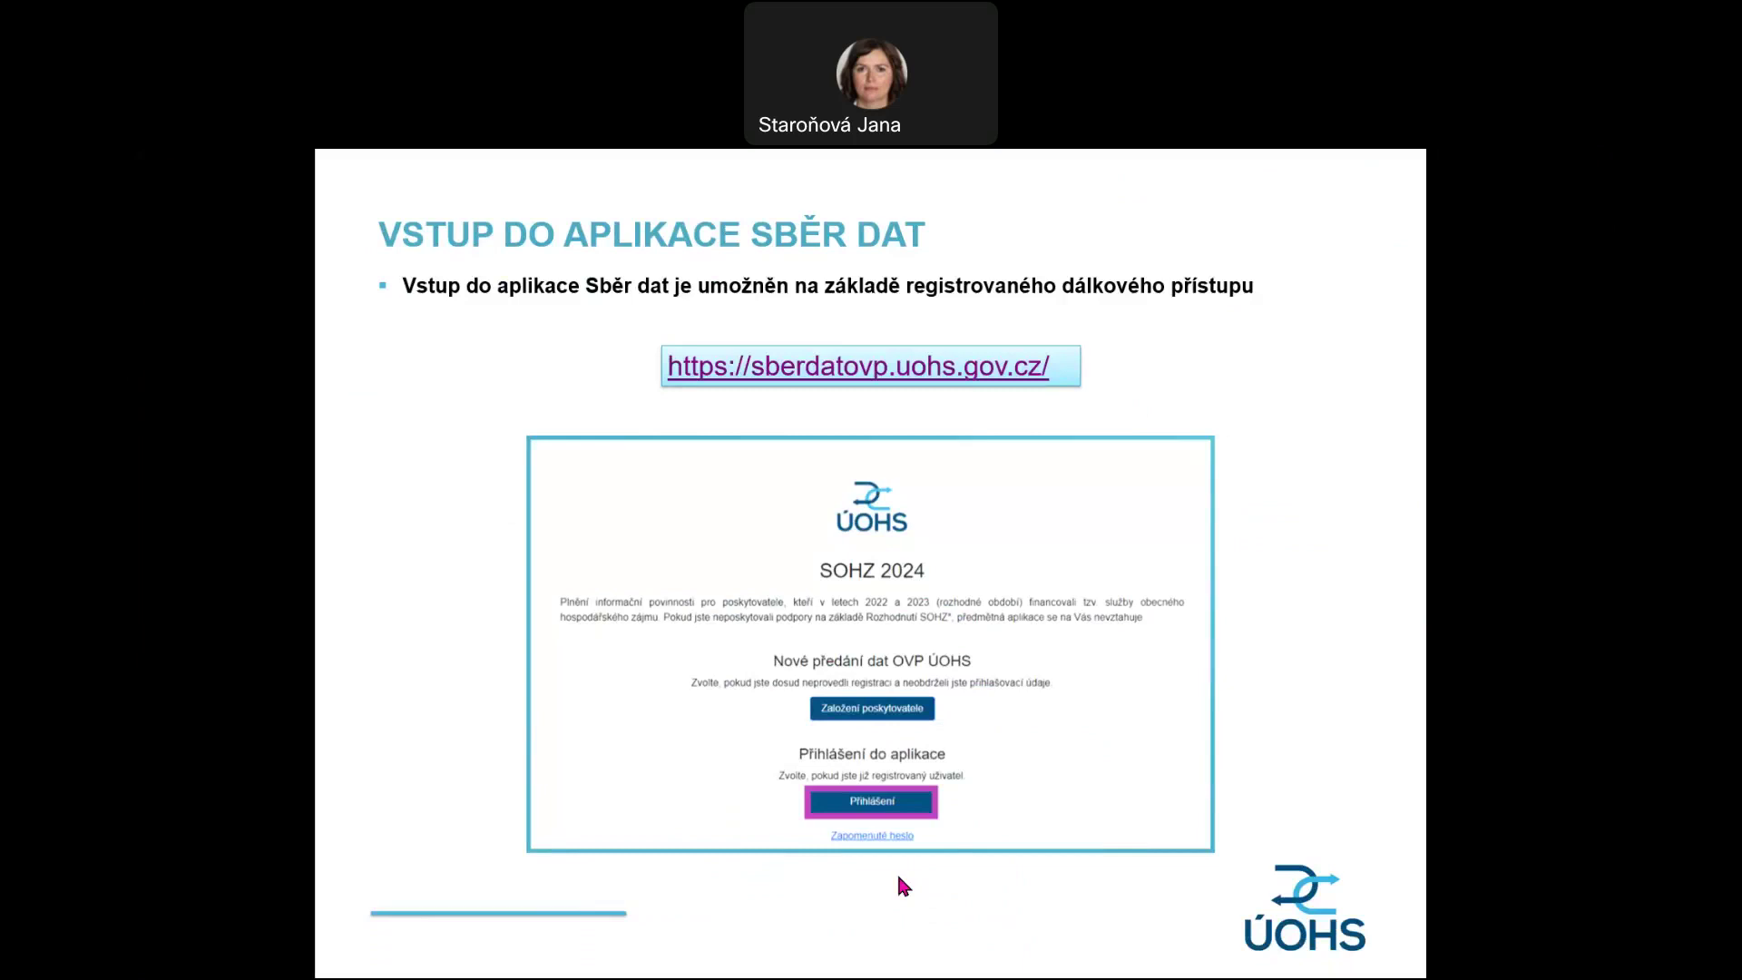